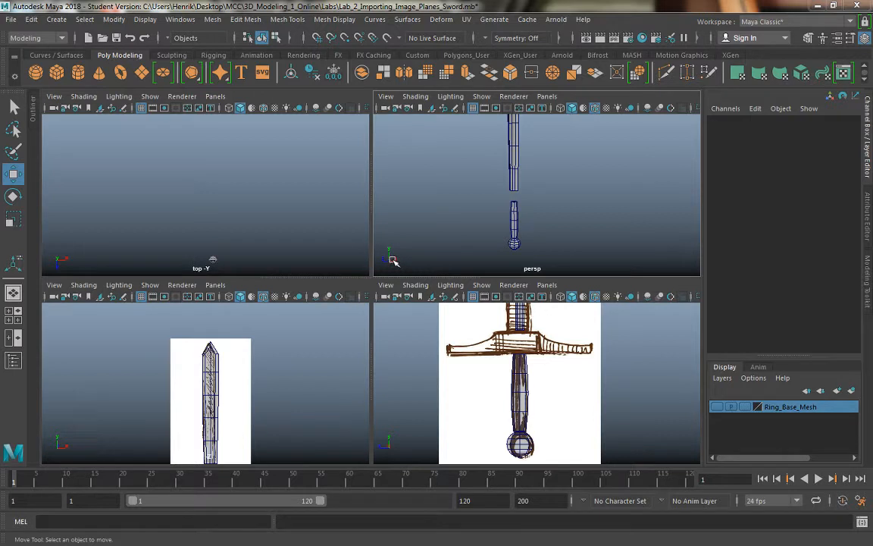
Create a display layer from the selected blade mesh and name it Blade_Mesh.
click(515, 133)
click(720, 378)
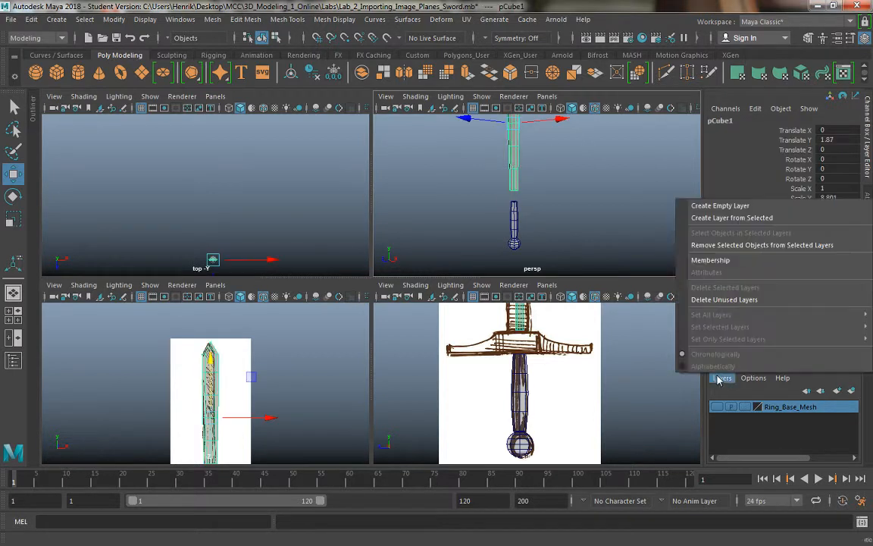
click(726, 219)
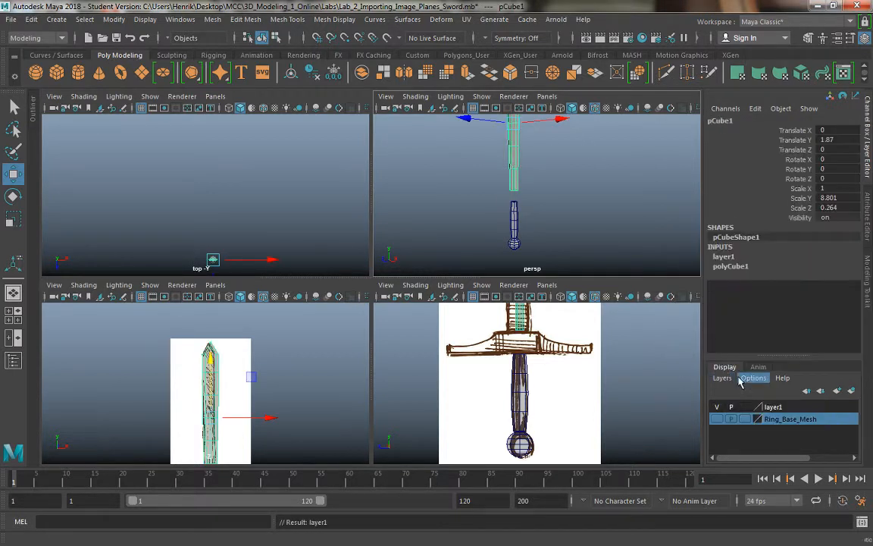
double_click(770, 407)
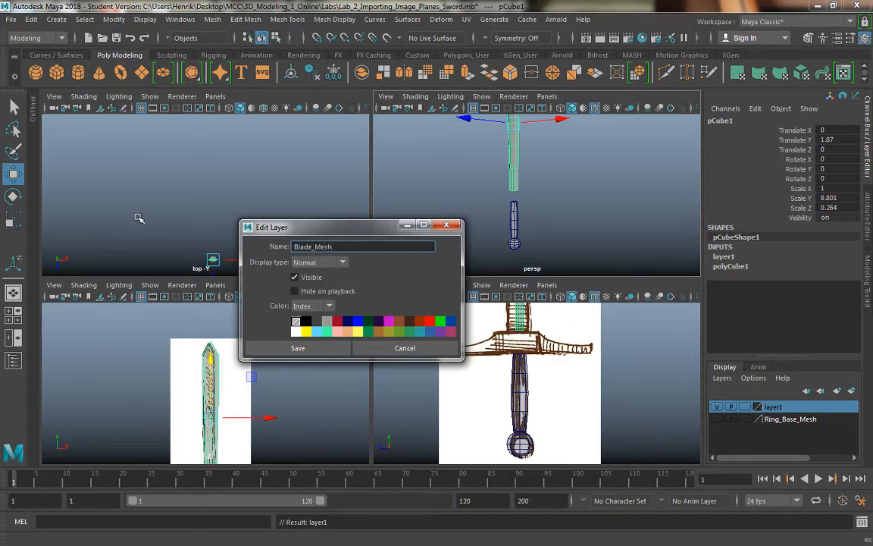
click(298, 348)
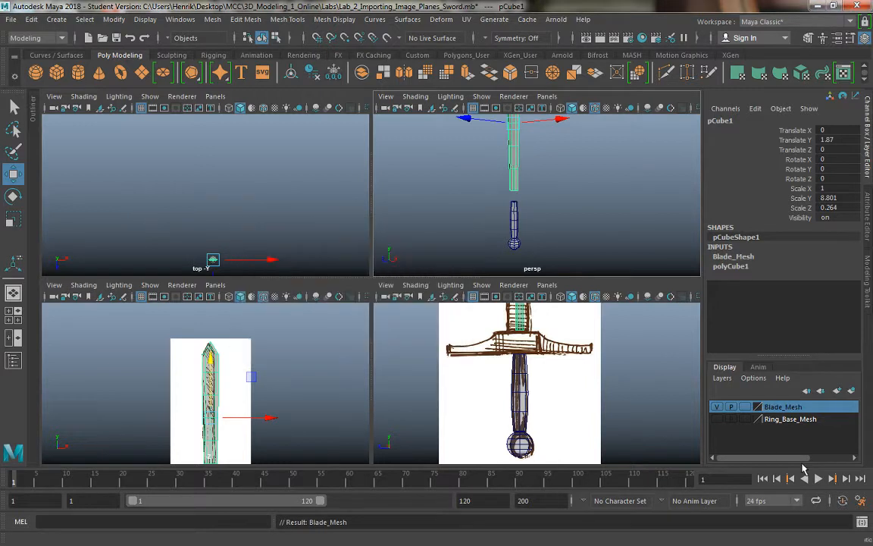
Hide the blade's display layer and rename it Blade_Mesh_Attribute_Editor.
click(717, 408)
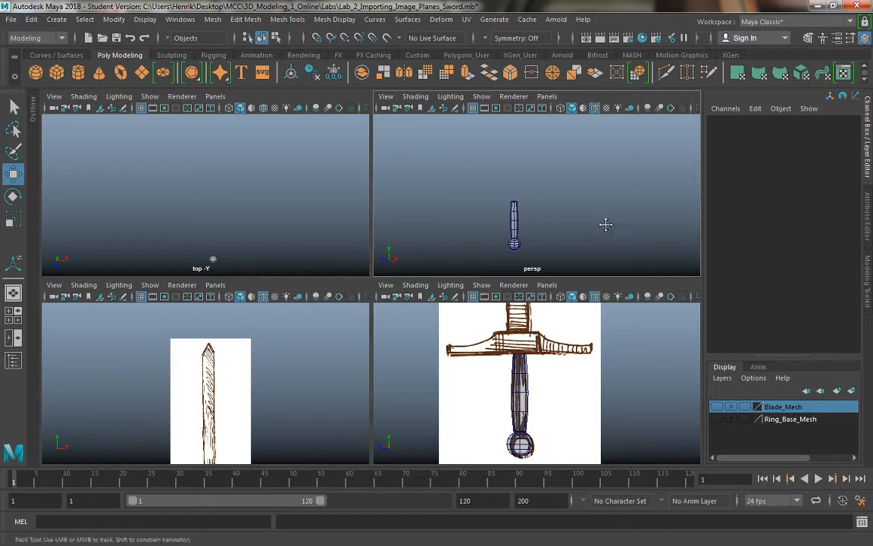
alt+middle_drag(606, 224, 608, 230)
double_click(782, 410)
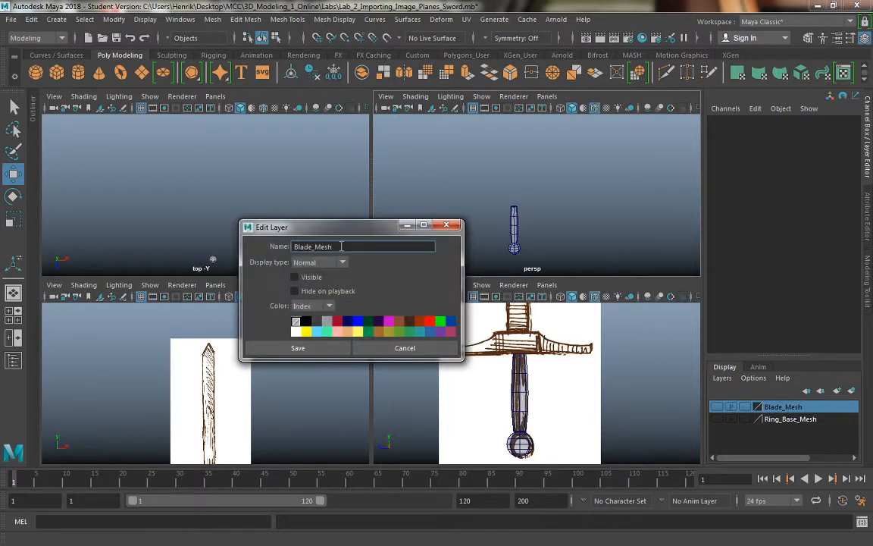
text(_Attribute_Editor)
click(312, 349)
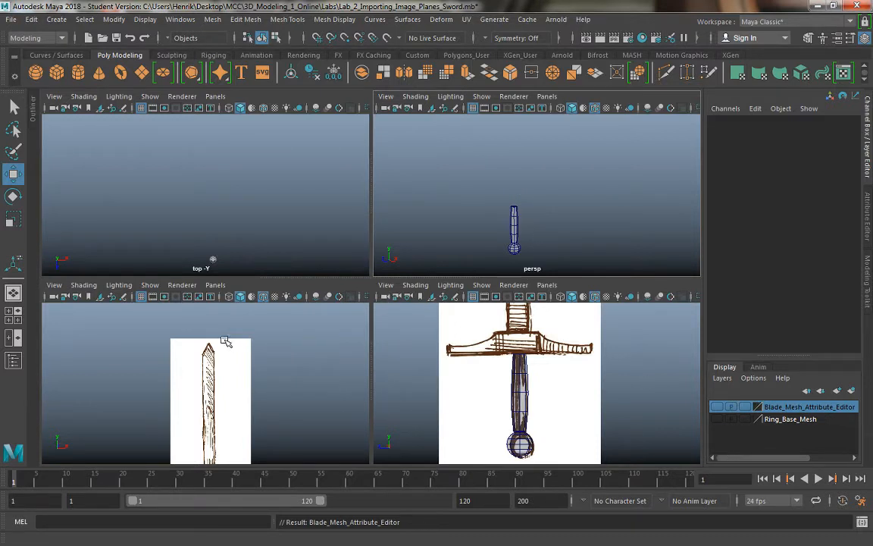
Create a polygon cube and move it down to about -2.054 in Y, resting on the guard in the front sketch.
alt+middle_drag(260, 411, 253, 359)
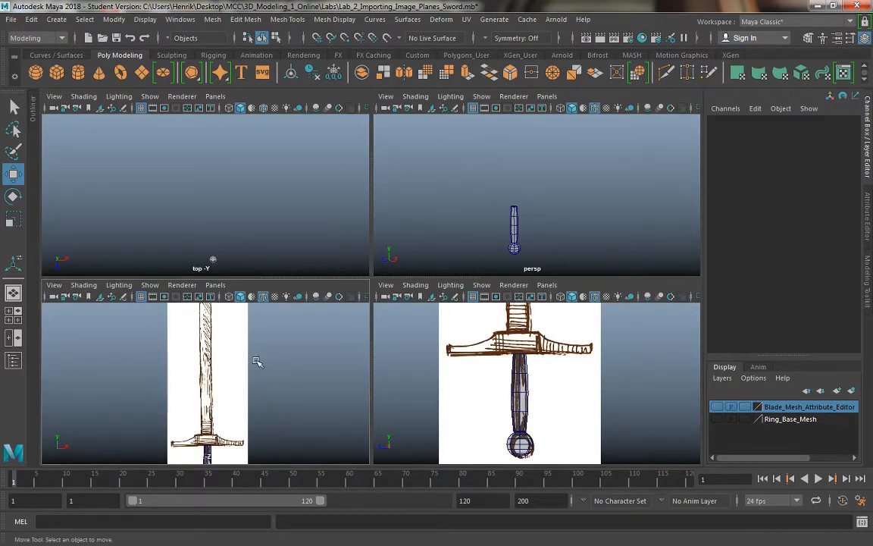
click(77, 73)
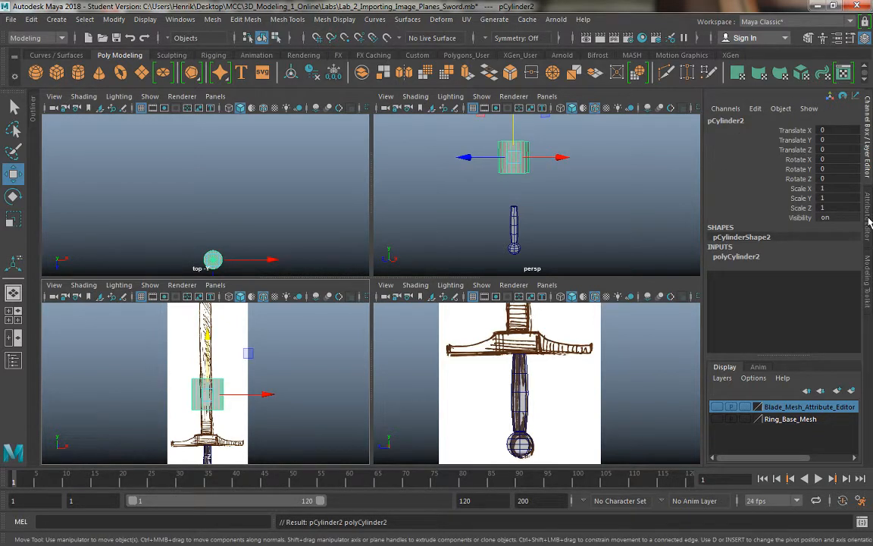
key(Delete)
click(57, 72)
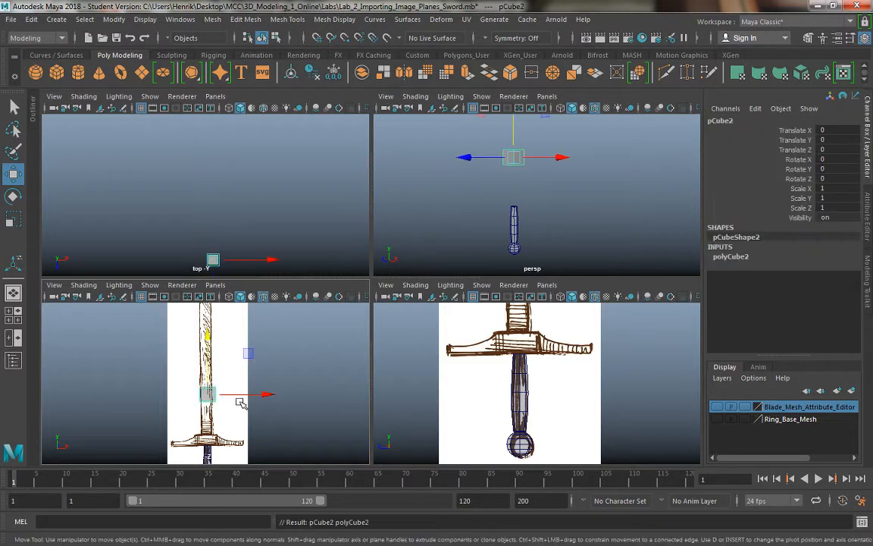
drag(206, 335, 202, 372)
key(f)
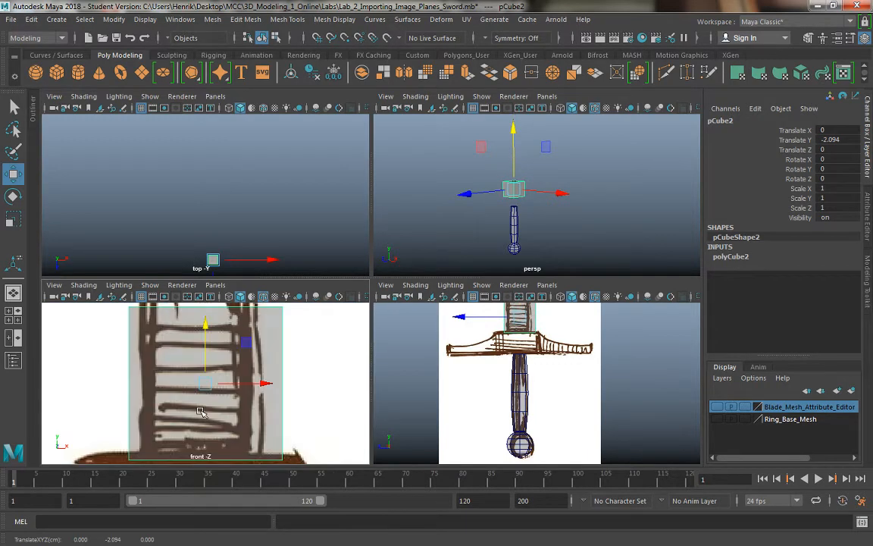
scroll(229, 383, down, 3)
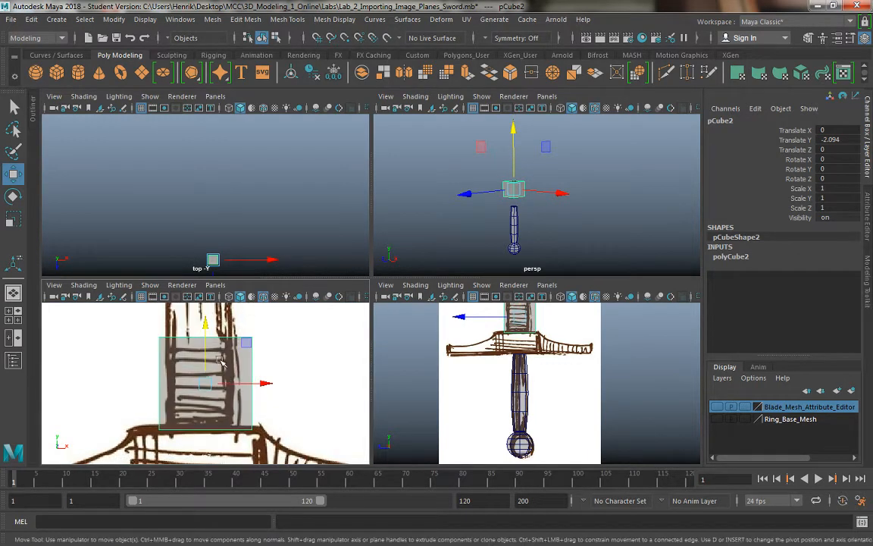
drag(207, 325, 207, 322)
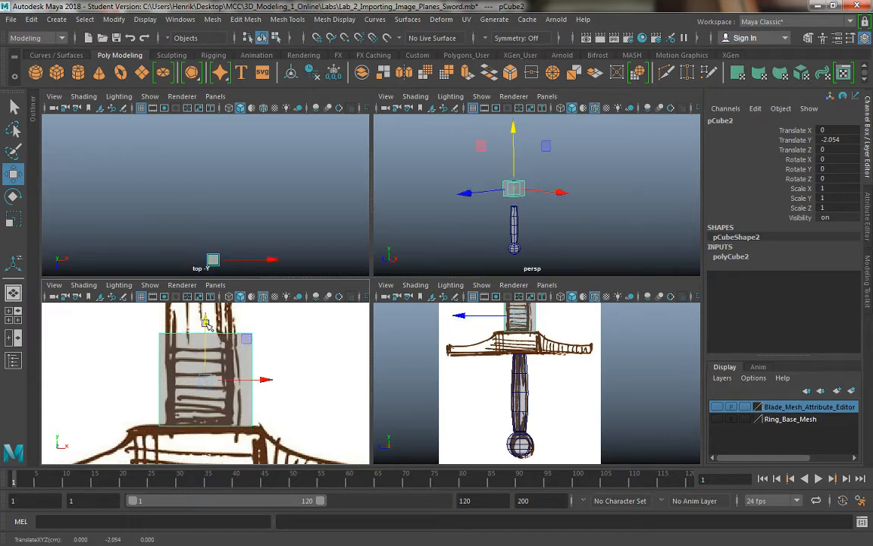
Set the new cube's width subdivisions to 2 and depth subdivisions to 2.
click(869, 198)
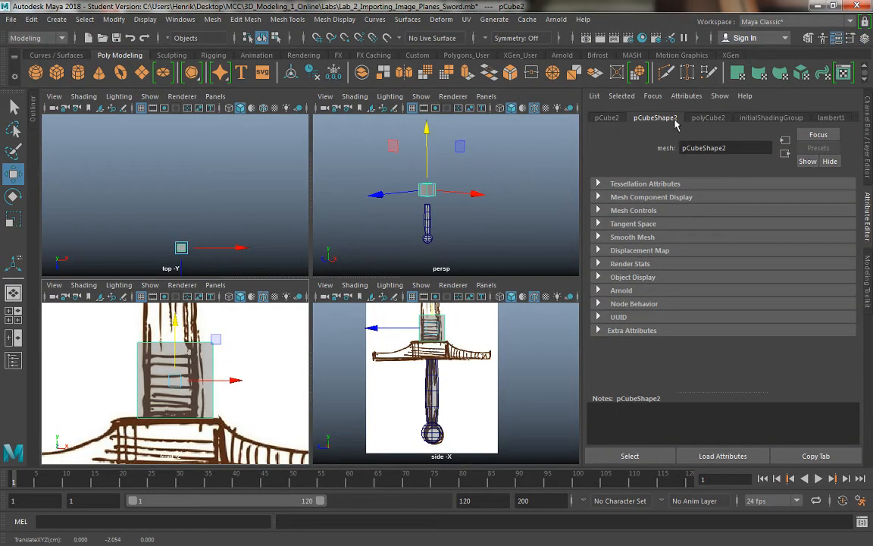
click(708, 119)
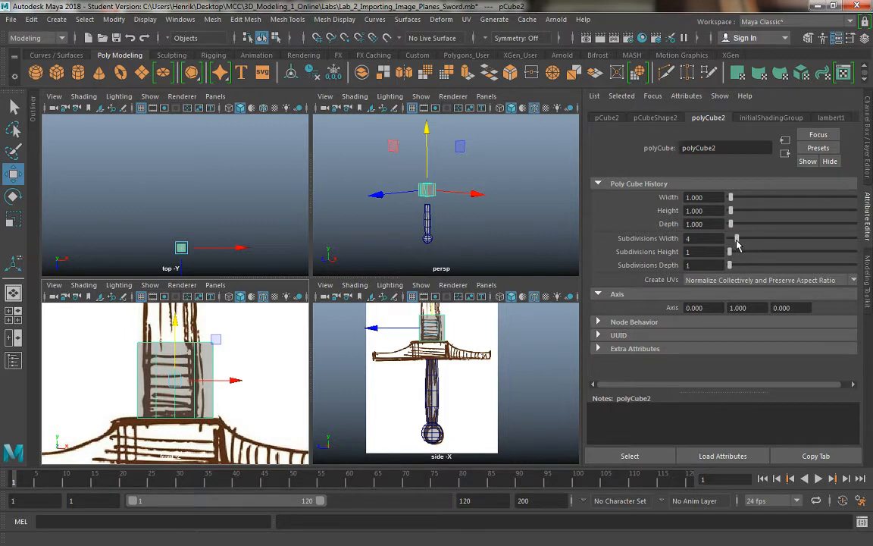
drag(735, 258, 728, 258)
alt+drag(486, 207, 413, 195)
alt+right_drag(413, 195, 462, 220)
mouse_move(461, 220)
alt+mouse_down()
mouse_move(373, 217)
mouse_move(473, 212)
alt+mouse_up()
drag(735, 239, 731, 240)
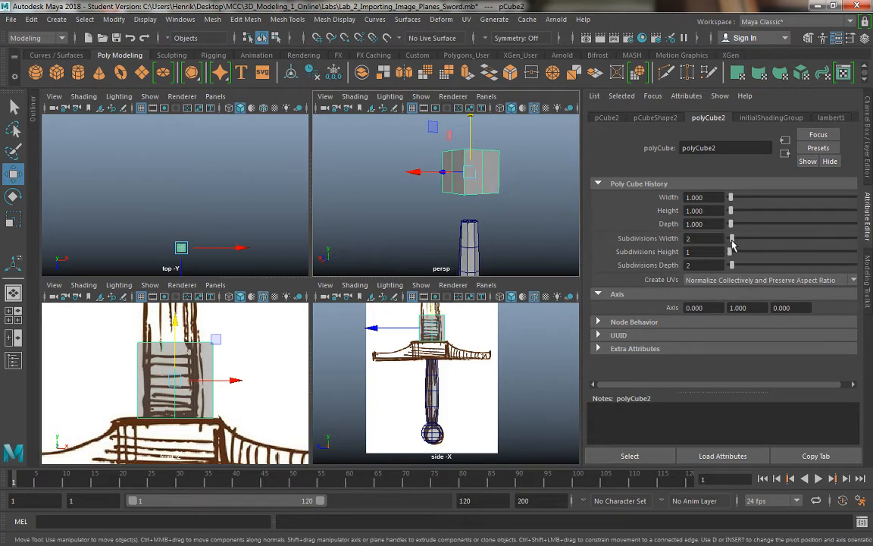
Switch the cube to face selection and select all of its top faces.
alt+drag(518, 192, 468, 199)
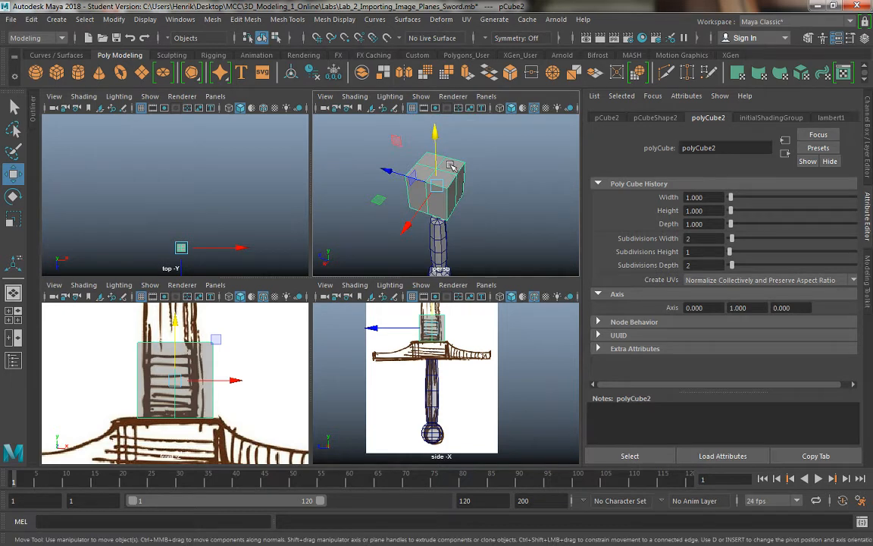
right_drag(452, 167, 448, 196)
click(448, 185)
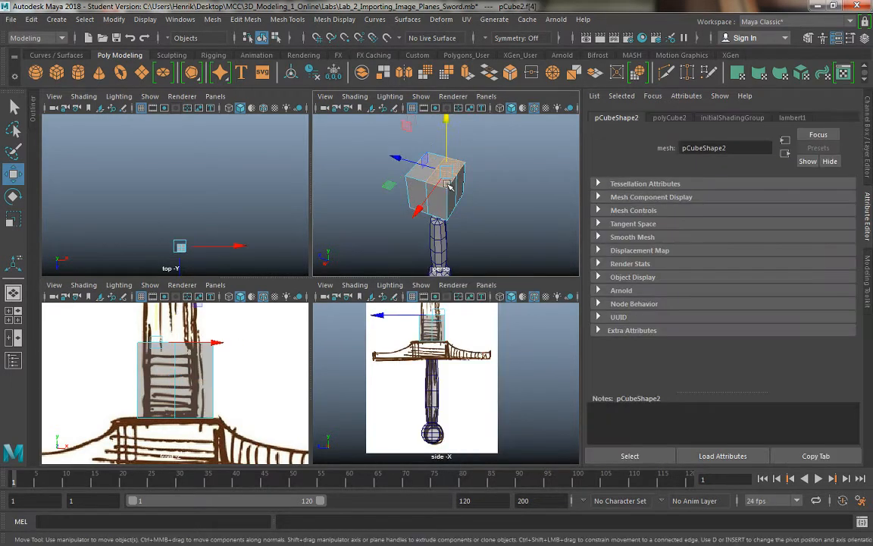
shift+click(445, 183)
shift+click(425, 177)
alt+right_drag(372, 127, 432, 192)
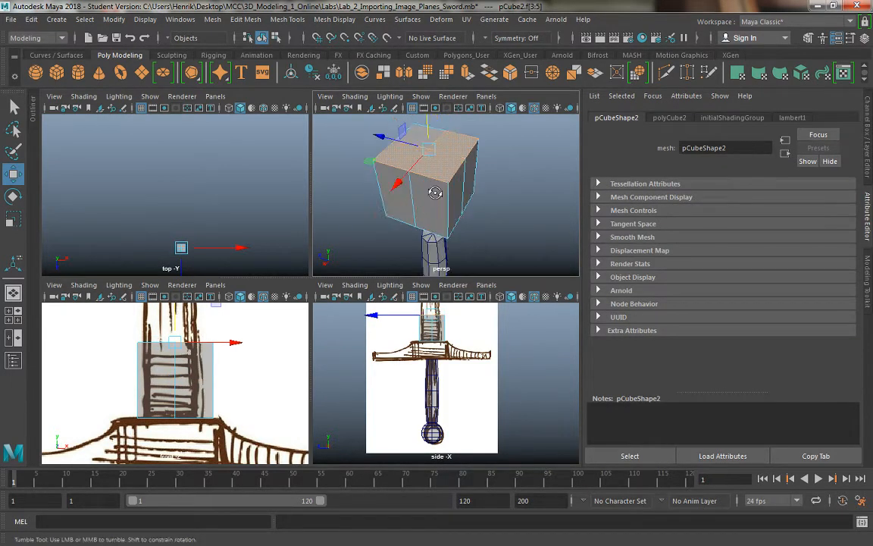
alt+drag(523, 190, 463, 179)
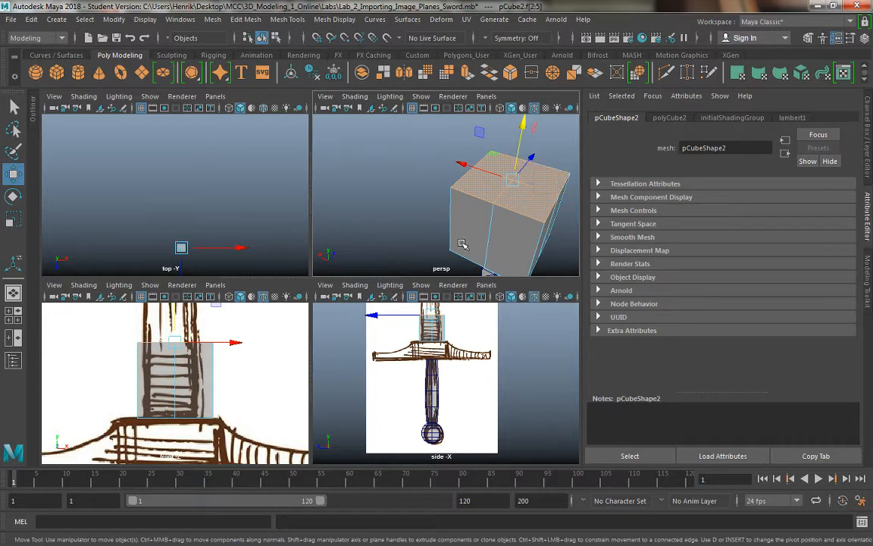
alt+drag(463, 244, 441, 220)
Switch the cube to vertex selection and select the top and bottom vertices of one corner.
right_drag(440, 220, 328, 246)
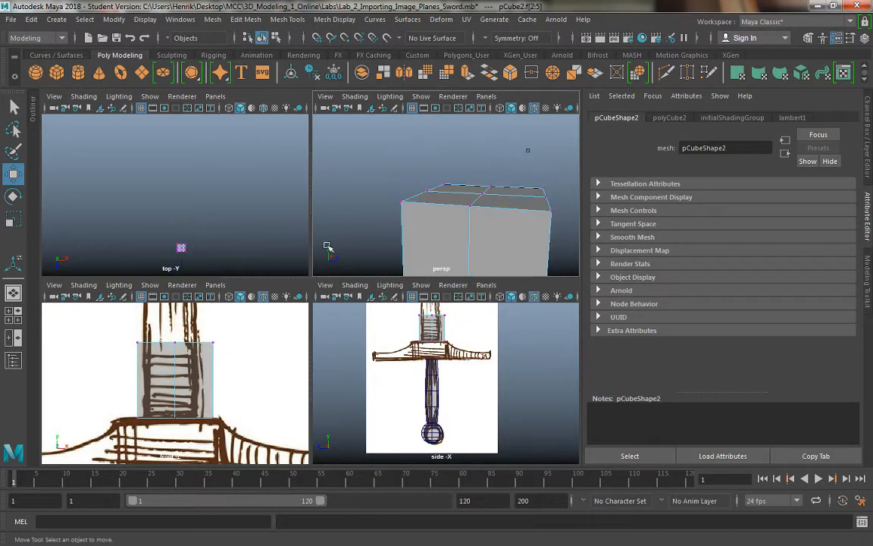
alt+drag(362, 223, 406, 194)
click(458, 199)
alt+middle_drag(471, 238, 459, 182)
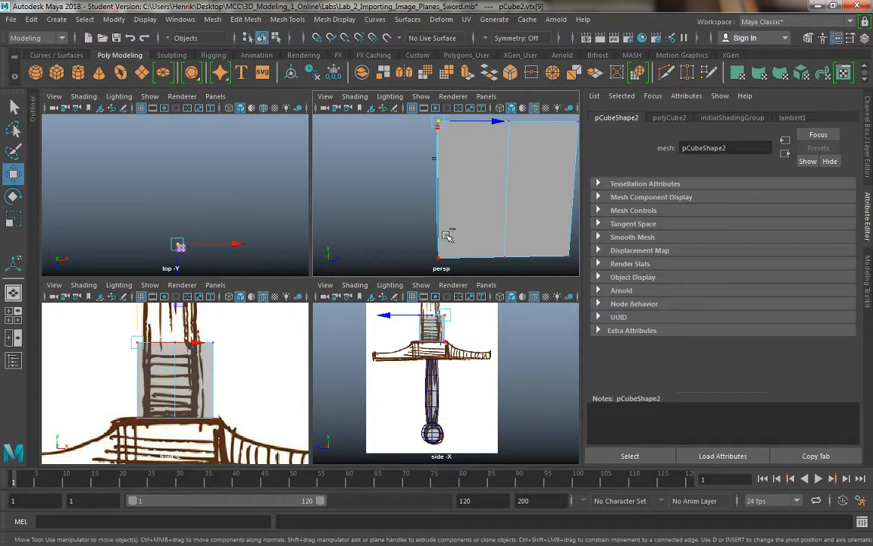
shift+click(441, 252)
alt+drag(503, 229, 523, 235)
Select vertical corner edges of the cube in edge mode, and return to object mode.
right_drag(492, 174, 491, 140)
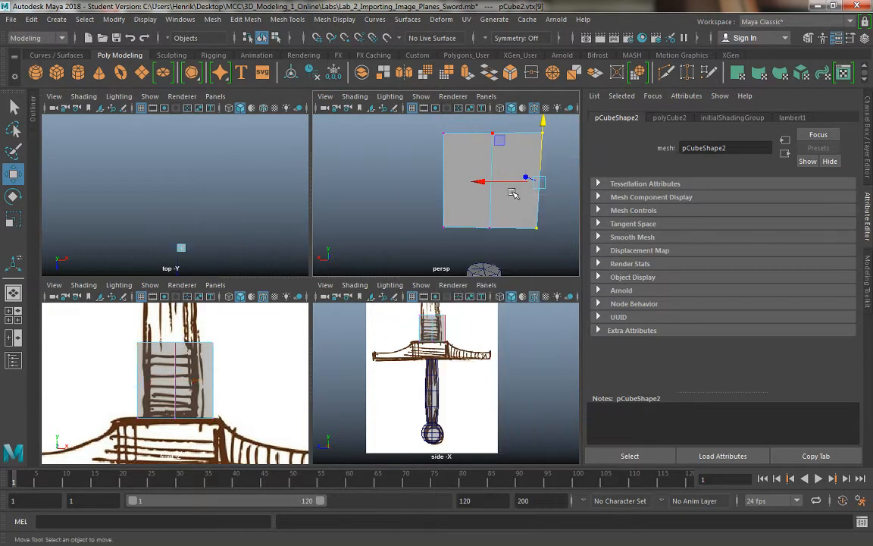
alt+drag(436, 194, 460, 205)
click(503, 202)
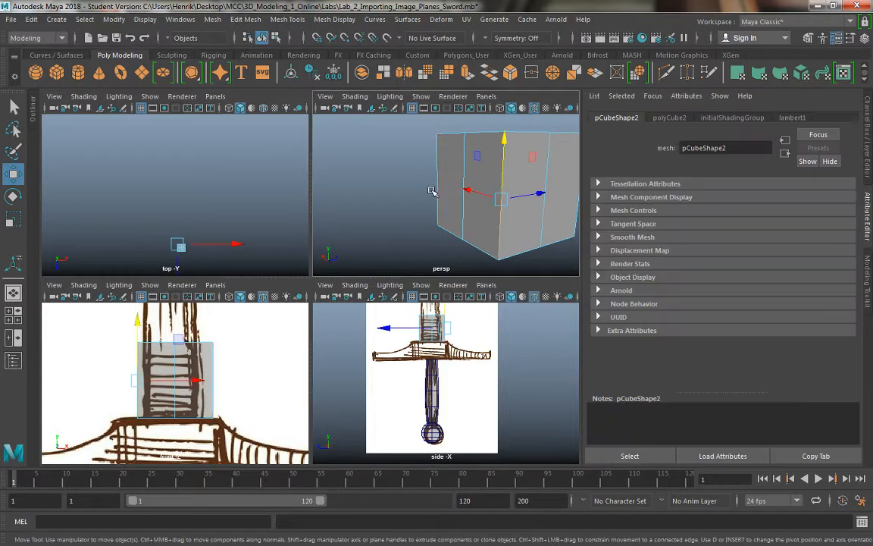
shift+click(437, 193)
alt+drag(529, 216, 424, 173)
right_drag(425, 173, 476, 153)
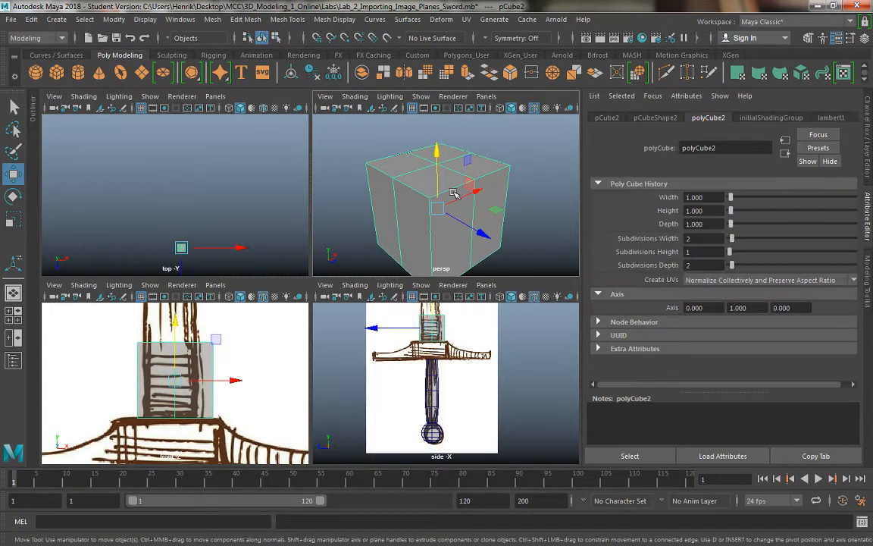
Flatten the cube by scaling it to about 0.254 in Z, and deselect it.
key(r)
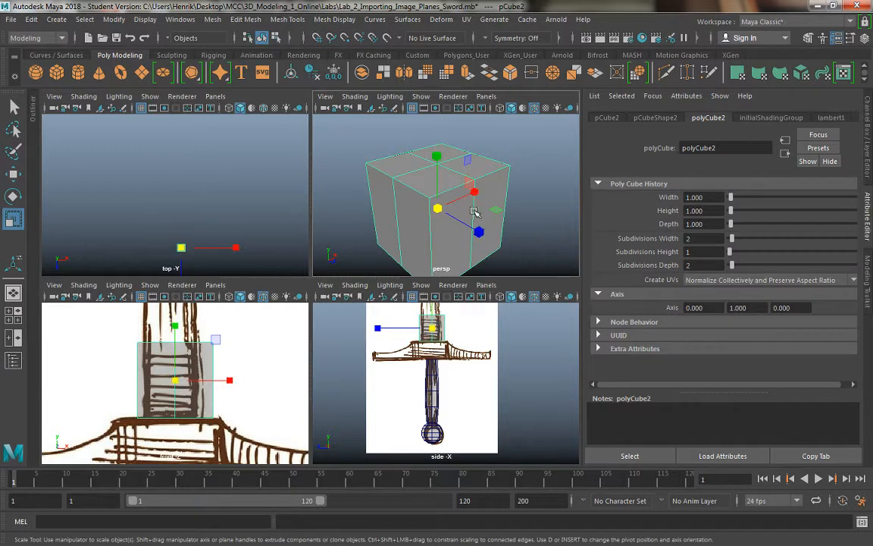
alt+drag(475, 212, 417, 231)
key(ctrl+z)
key(ctrl+z)
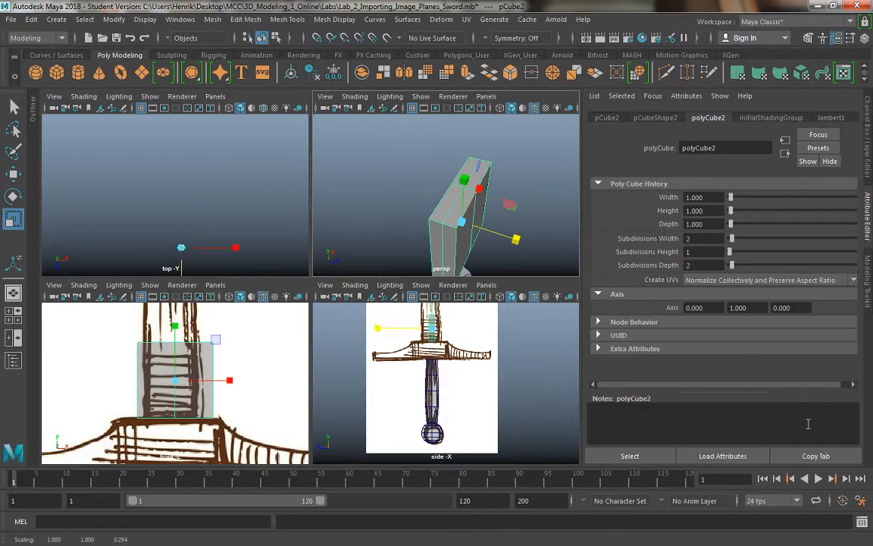
click(517, 186)
click(479, 186)
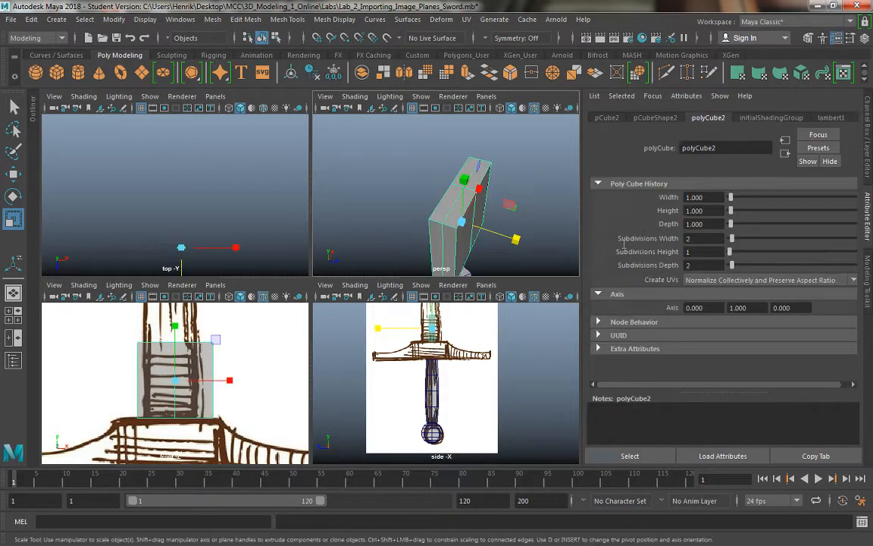
click(540, 189)
Compare the flattened cube with the original blade by showing the blade layer and hiding it again.
click(865, 124)
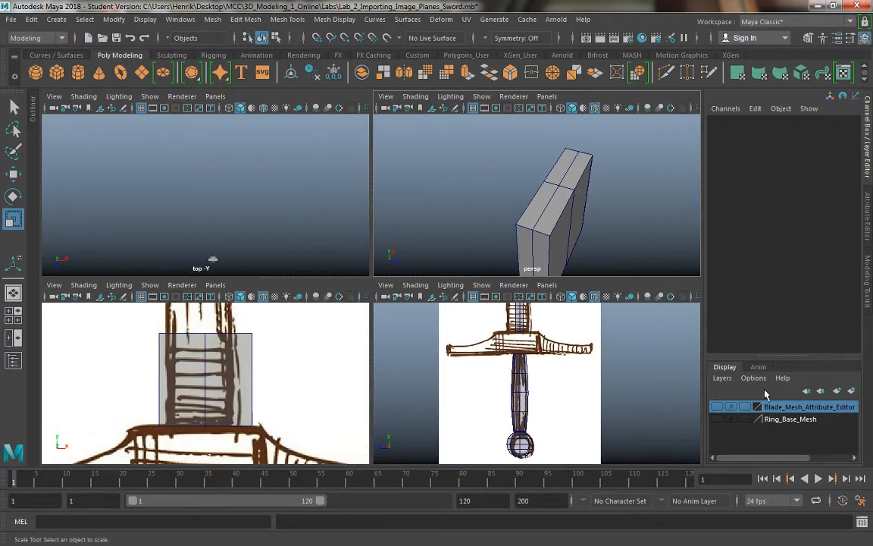
click(716, 408)
click(720, 408)
Select the outer vertical corner edges of the flattened cube and scale them together in Z to taper both blade sides.
alt+drag(565, 206, 536, 179)
click(537, 179)
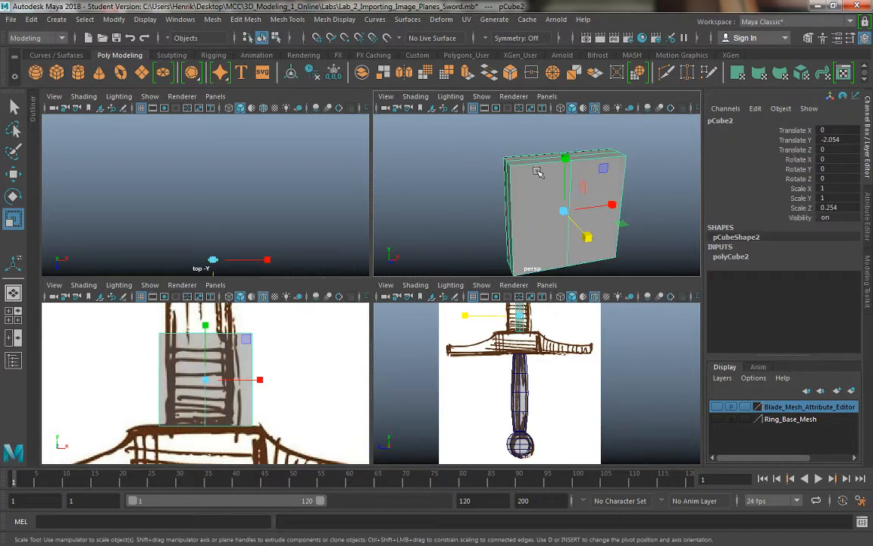
right_drag(551, 179, 548, 143)
click(522, 216)
alt+drag(537, 214, 431, 221)
click(610, 210)
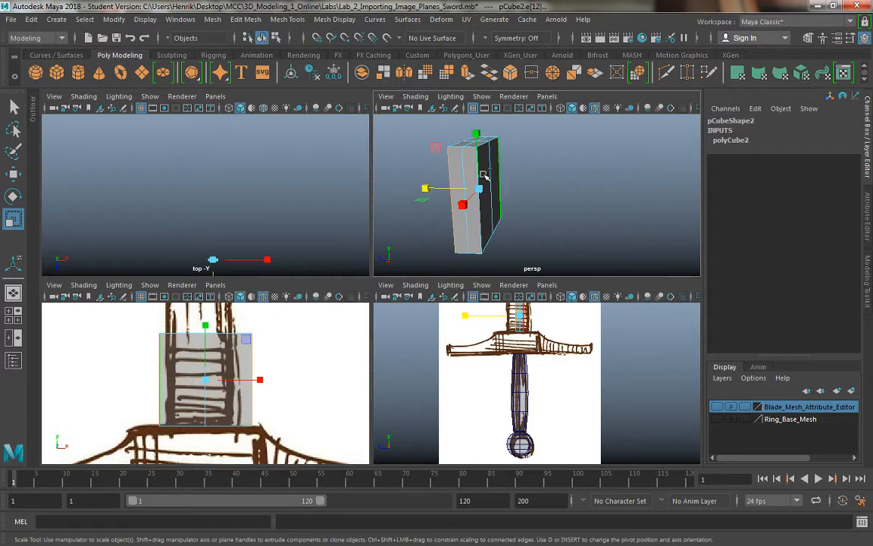
alt+drag(565, 211, 504, 187)
key(r)
mouse_move(599, 207)
mouse_down()
mouse_move(586, 203)
mouse_move(594, 207)
mouse_move(585, 220)
mouse_move(596, 207)
mouse_up()
Return to object mode and thin the whole blade block to about 0.192 in Z scale.
right_drag(595, 186, 632, 165)
key(r)
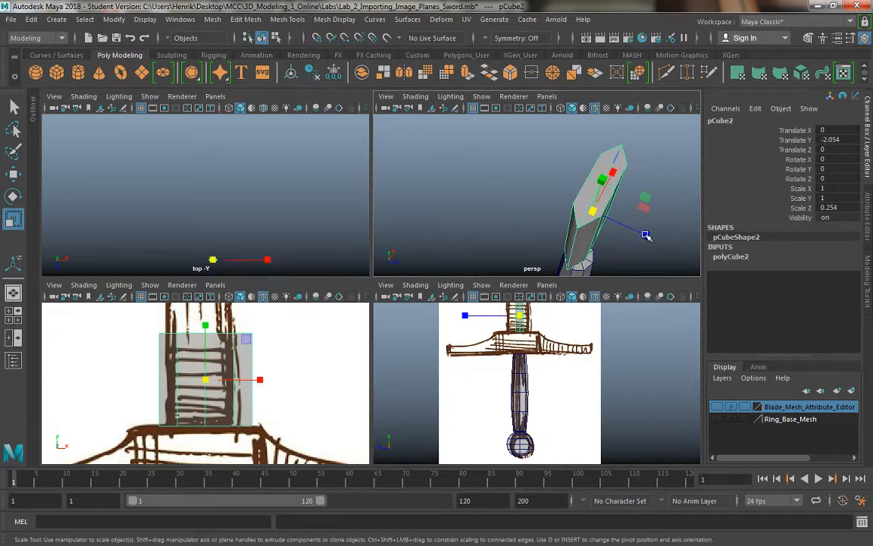
drag(646, 236, 614, 229)
alt+drag(588, 133, 573, 224)
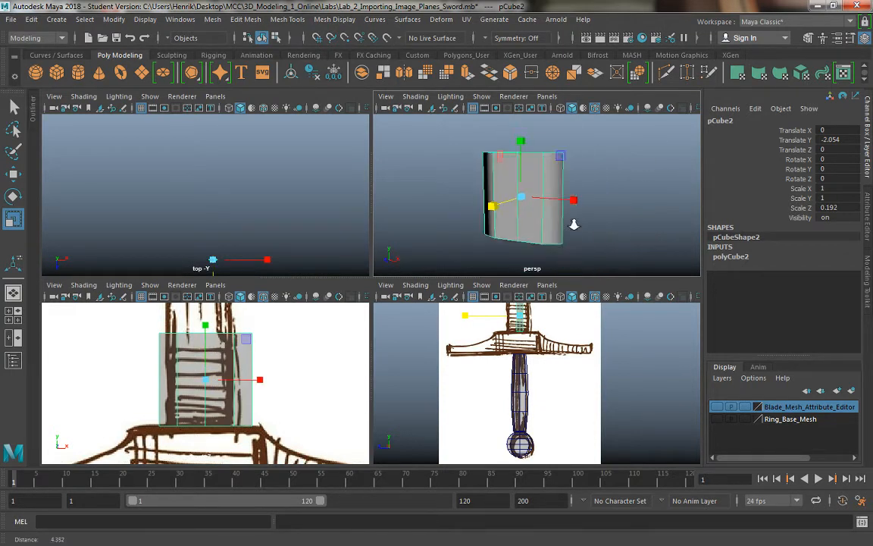
Narrow the blade block to about 0.806 in X scale to match the blade width in the front-view sketch.
alt+right_drag(573, 224, 472, 295)
key(space)
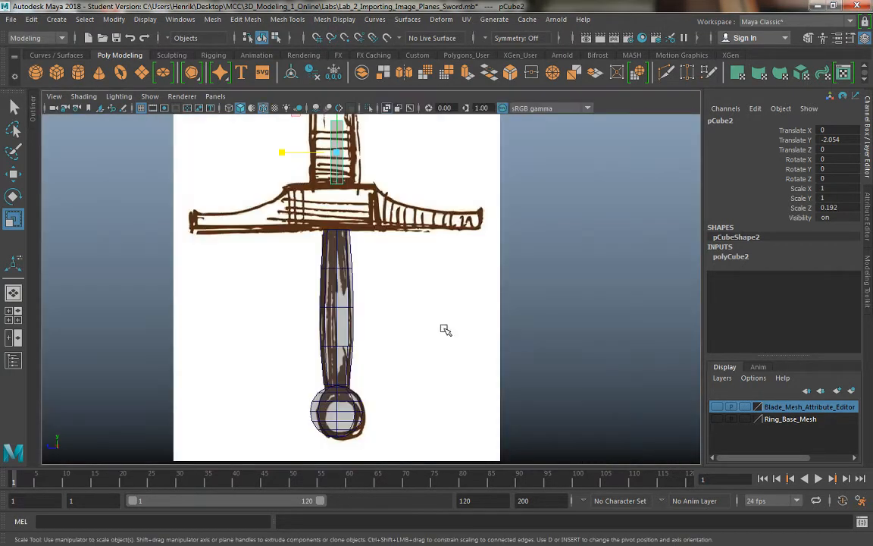
key(space)
key(space)
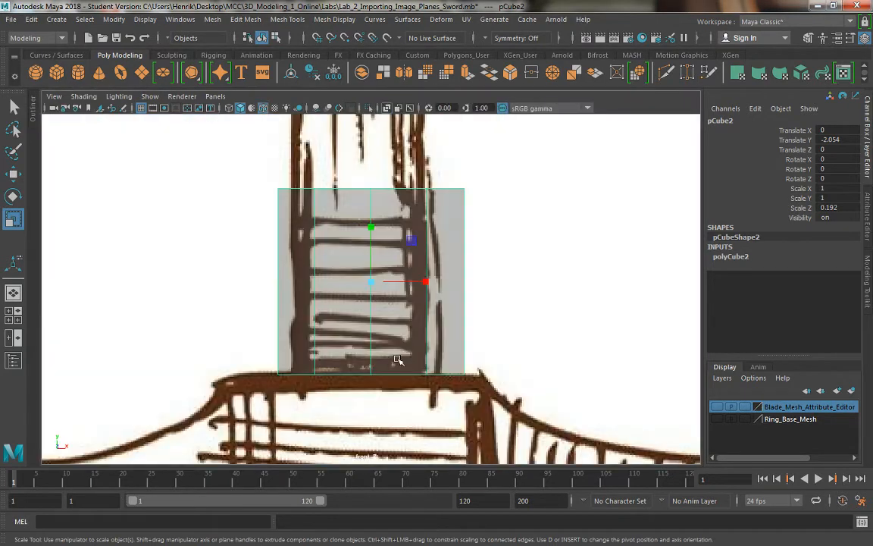
drag(428, 285, 404, 285)
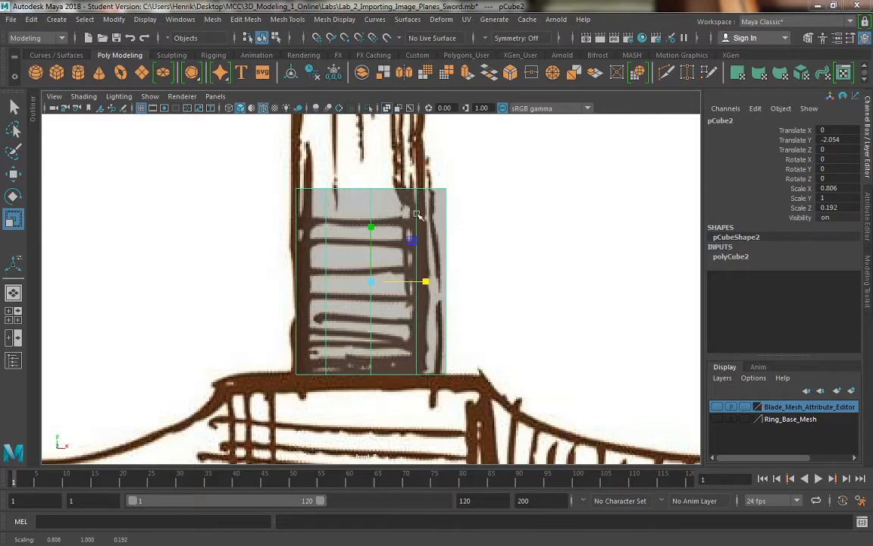
key(space)
key(space)
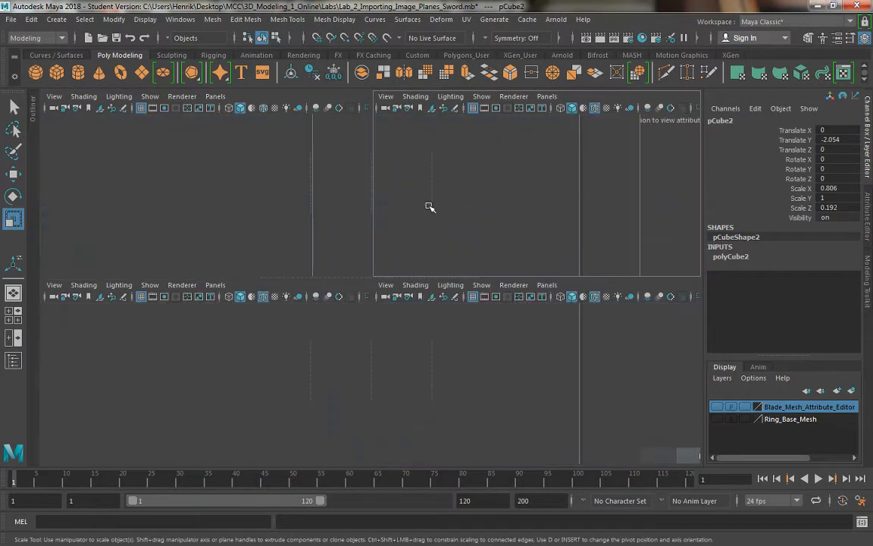
key(space)
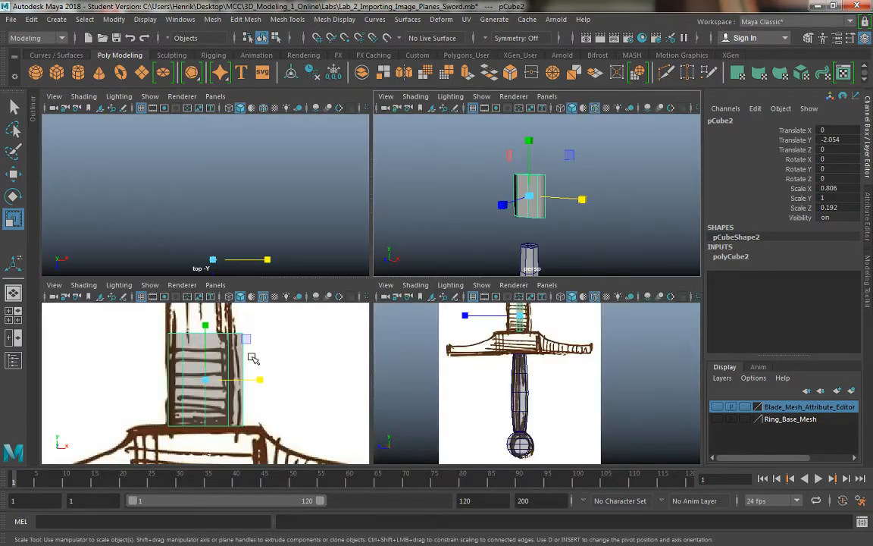
Shorten the blade block to 0.8 in Y scale and lower it to about -2.152 in Y so its base meets the guard.
drag(206, 328, 203, 353)
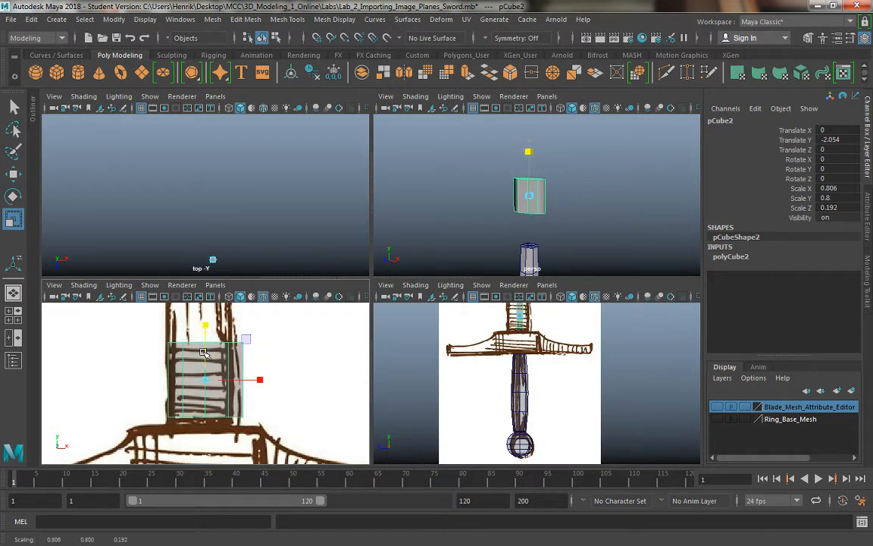
key(w)
drag(205, 318, 205, 327)
drag(264, 389, 261, 388)
key(ctrl+z)
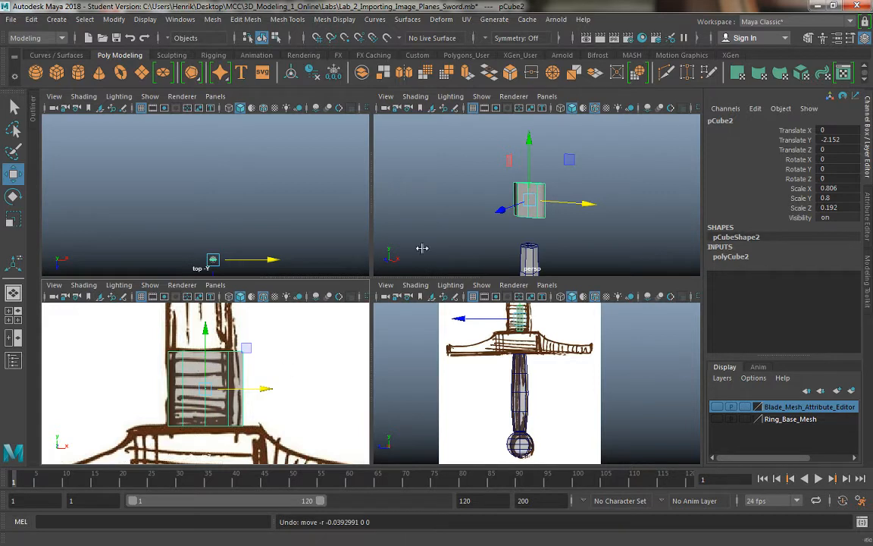
Widen the blade block slightly to about 0.855 in X scale to cover the sketched blade edges.
key(e)
key(r)
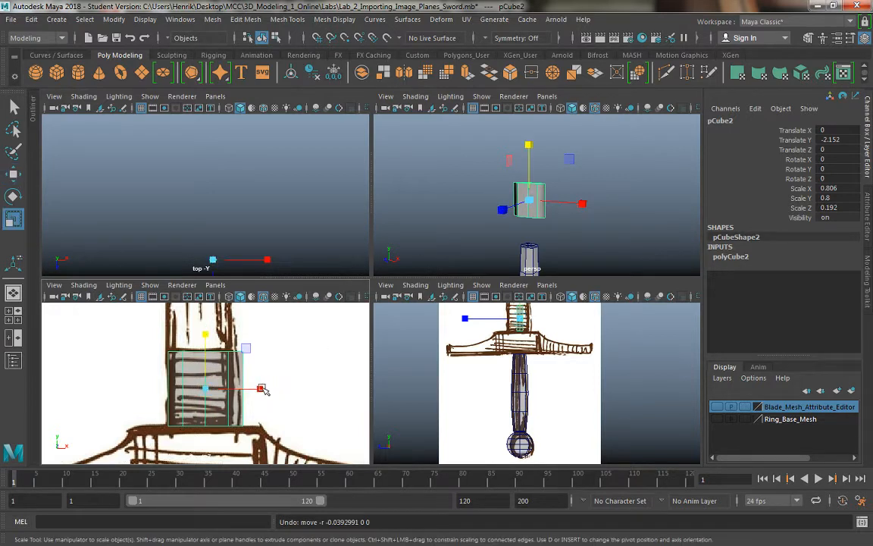
drag(266, 390, 273, 391)
Switch the blade block to face selection and select all four faces on its upper end in the perspective view.
alt+drag(534, 199, 477, 209)
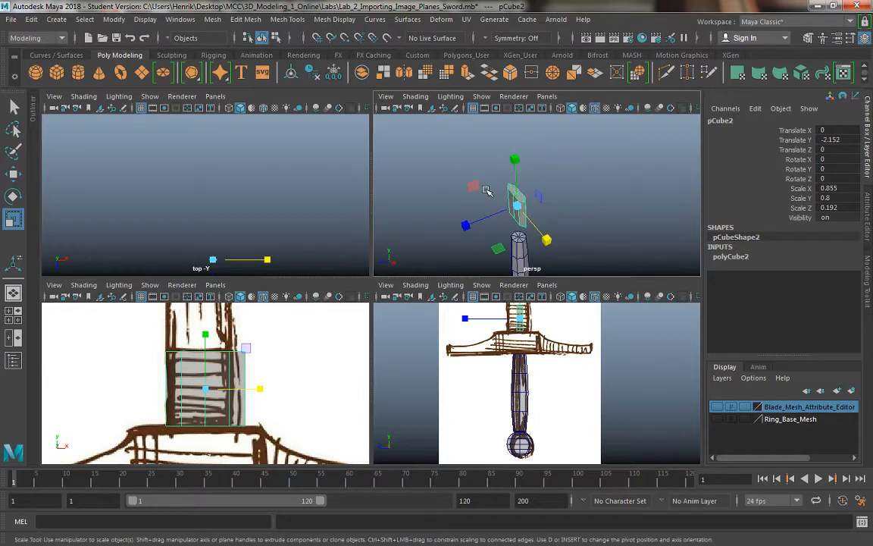
key(space)
alt+drag(348, 231, 403, 337)
alt+drag(320, 303, 655, 281)
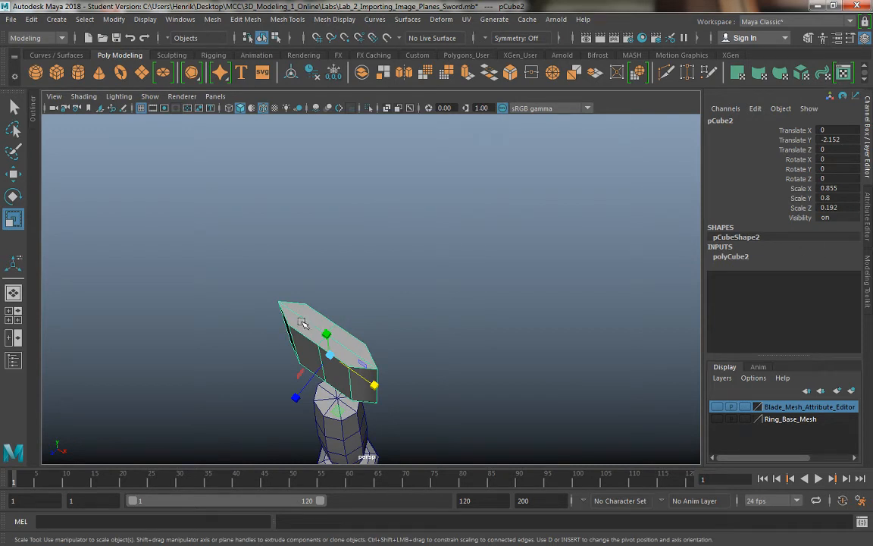
right_drag(301, 322, 311, 222)
alt+drag(275, 298, 329, 285)
shift+click(385, 322)
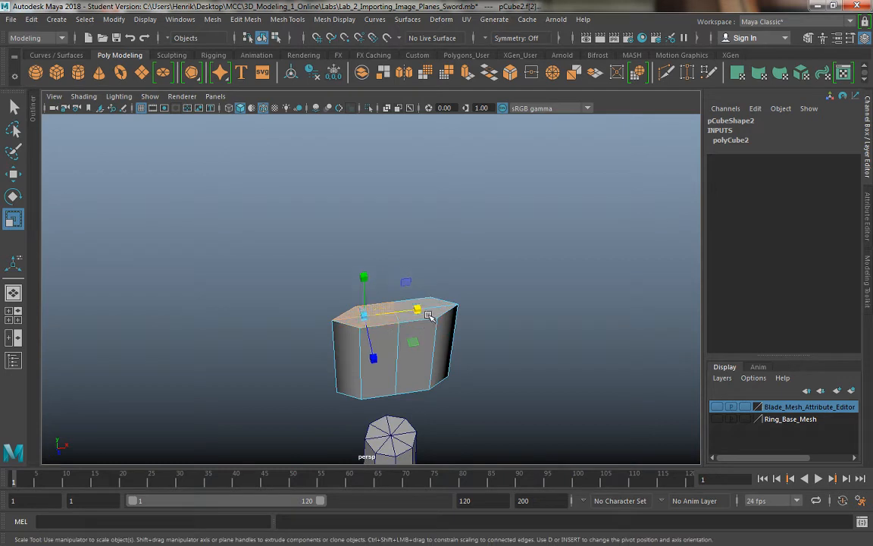
shift+click(429, 314)
alt+drag(381, 303, 291, 250)
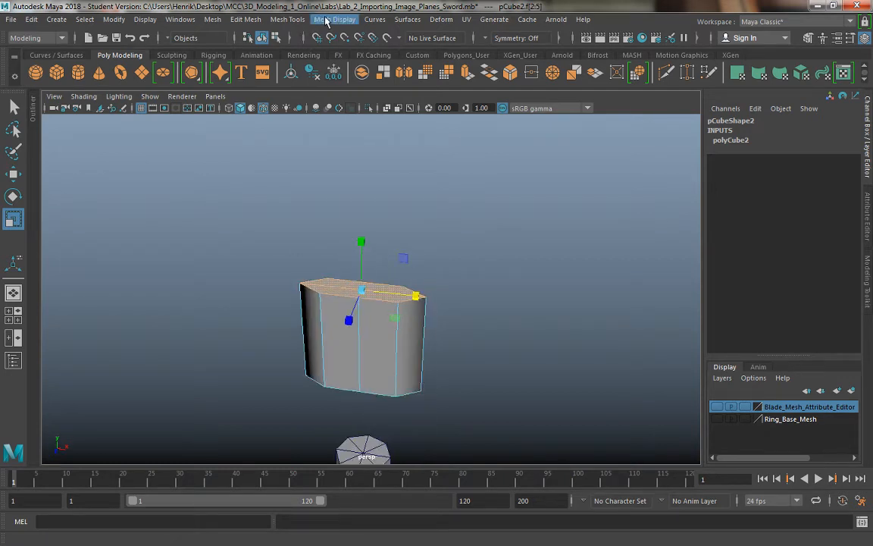
Try extruding the selected upper faces with a thickness of 0.7, and undo the extrusion.
click(241, 20)
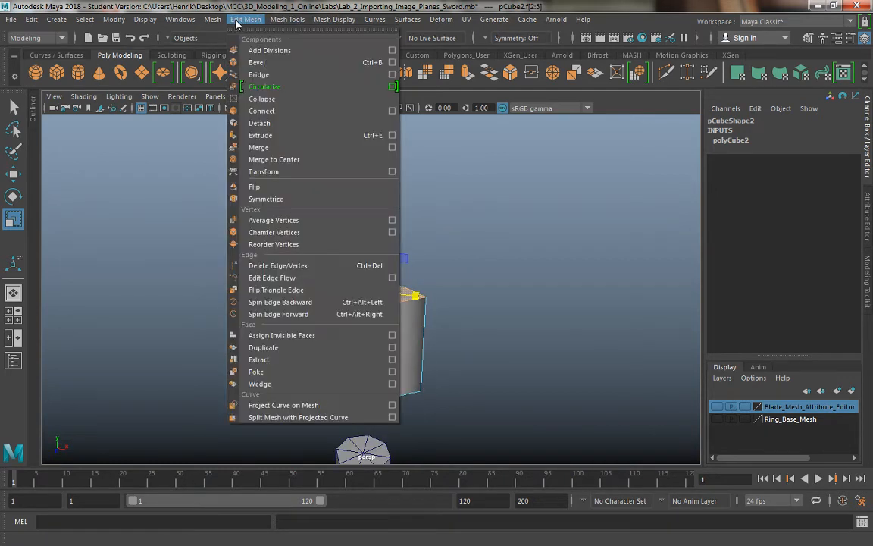
click(241, 21)
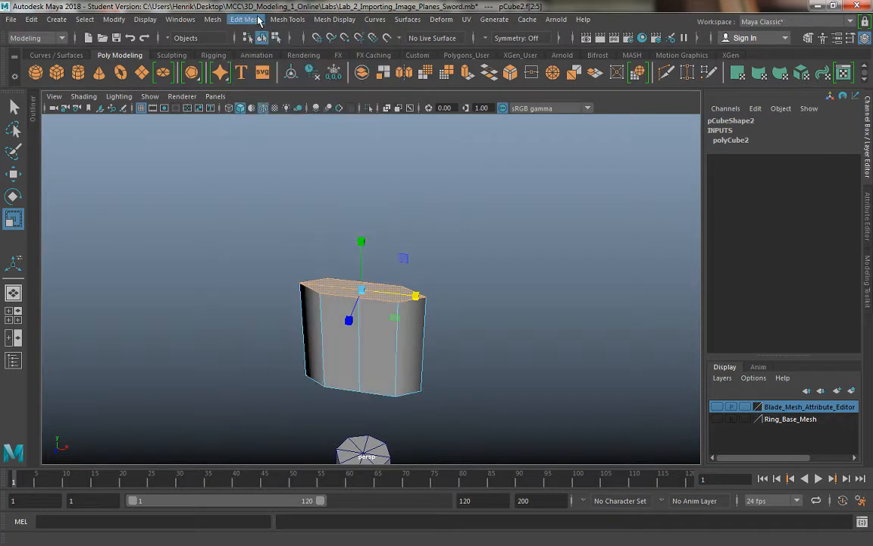
click(258, 20)
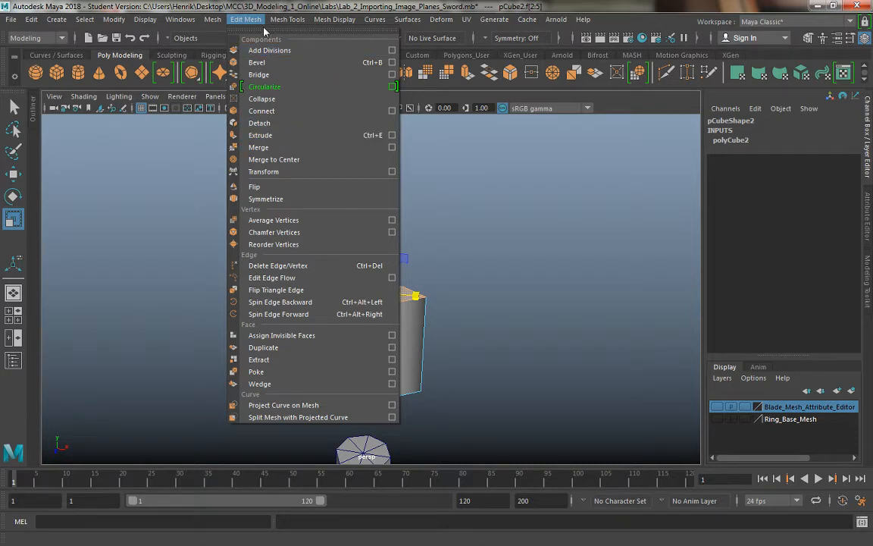
click(312, 135)
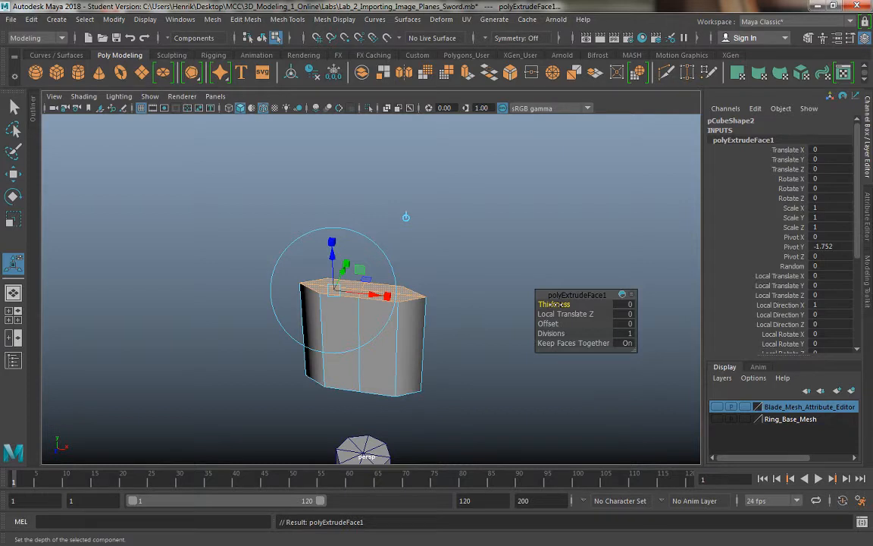
drag(558, 305, 561, 305)
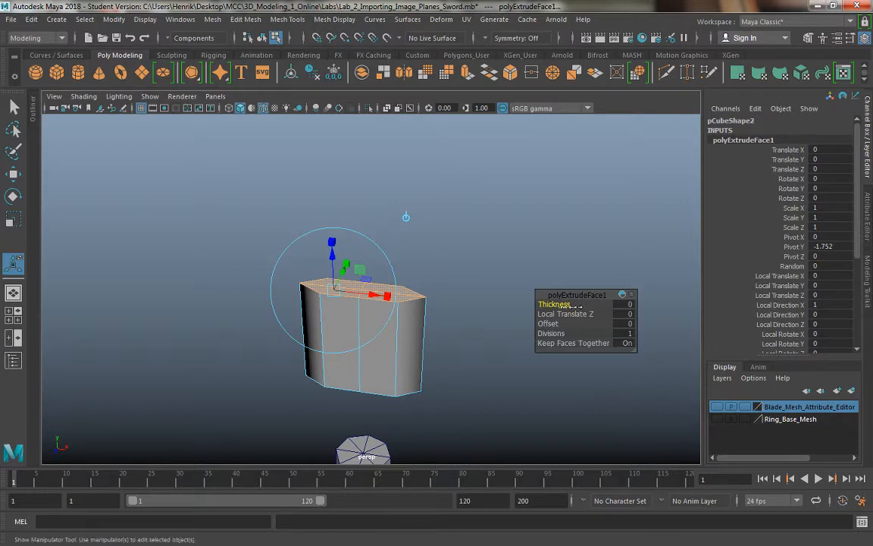
click(580, 307)
key(ctrl+z)
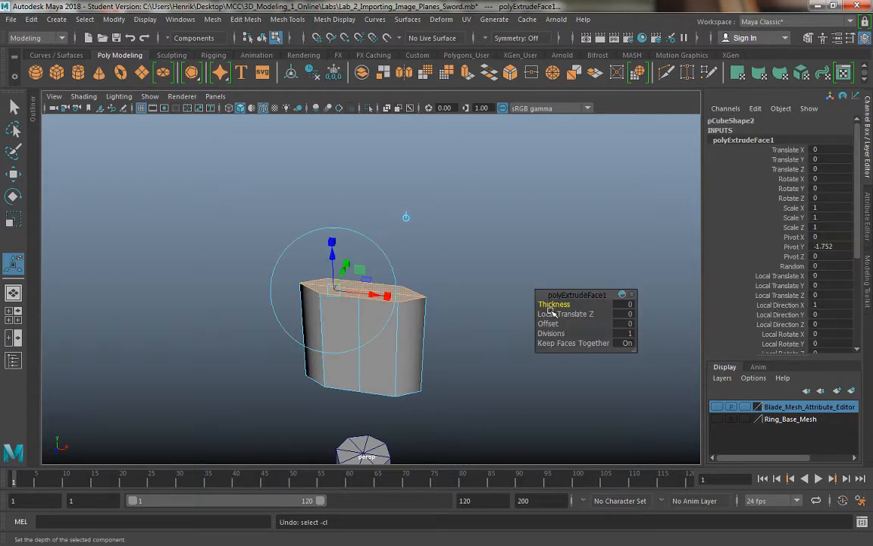
mouse_move(554, 305)
mouse_down()
mouse_move(562, 305)
mouse_move(554, 305)
mouse_up()
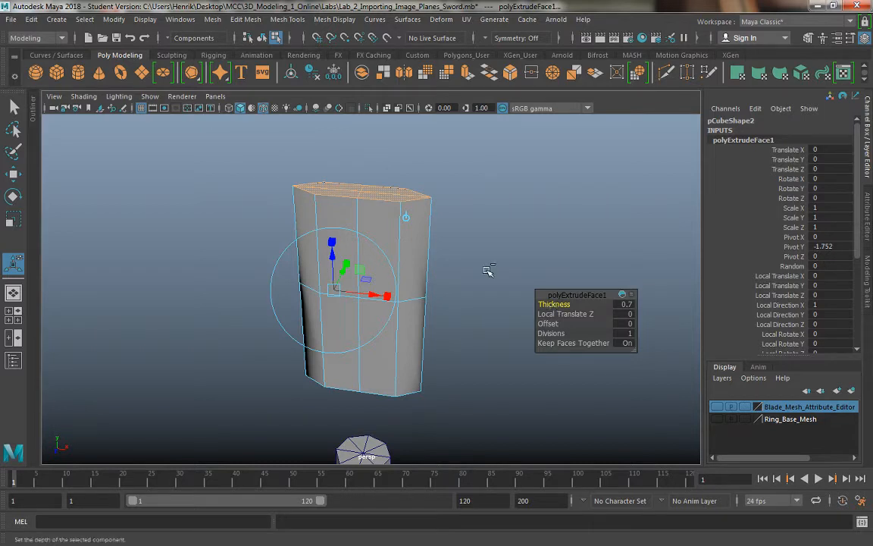
key(ctrl+z)
key(ctrl+z)
key(ctrl+z)
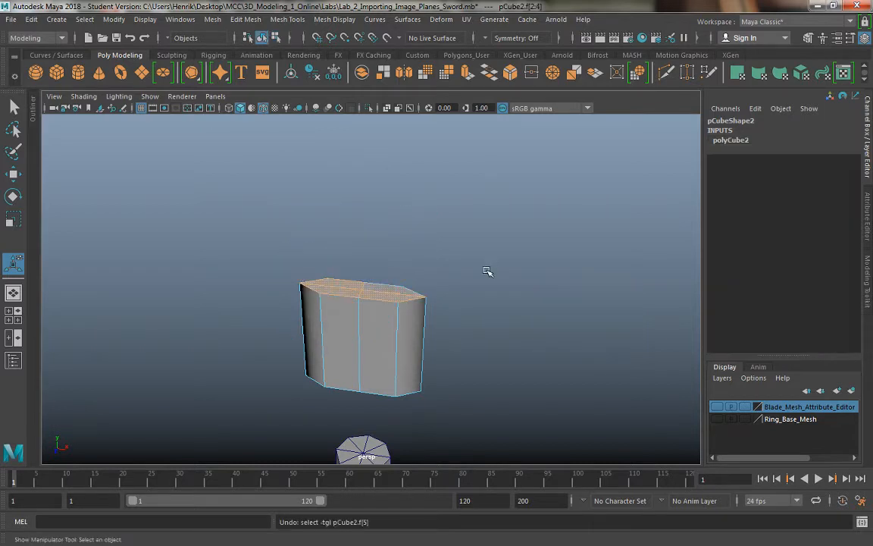
Add the missing upper face back to the selection, try an extrusion about 1.1 thick, and undo it.
shift+click(389, 287)
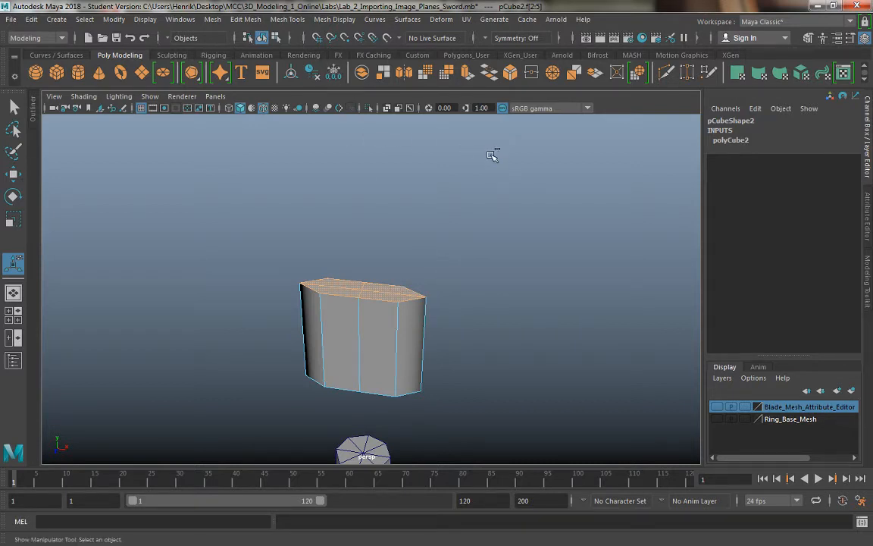
key(ctrl+e)
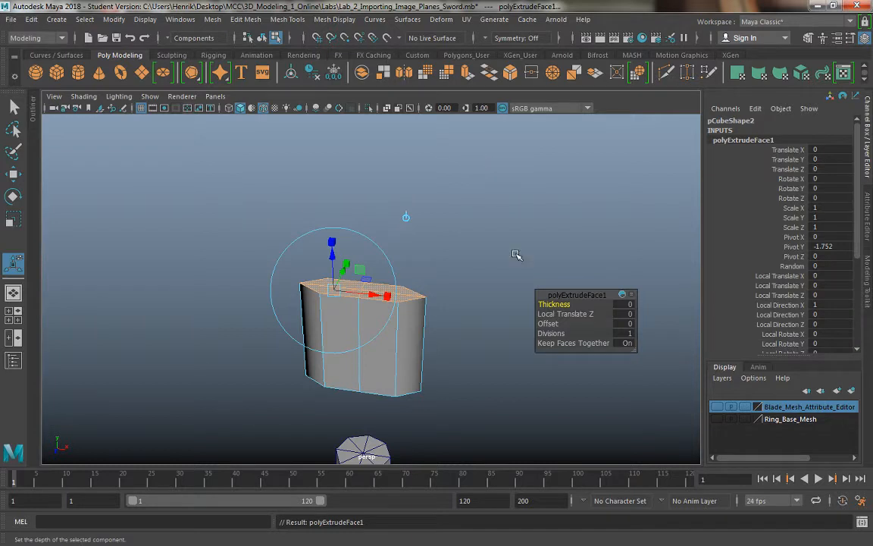
drag(554, 304, 554, 303)
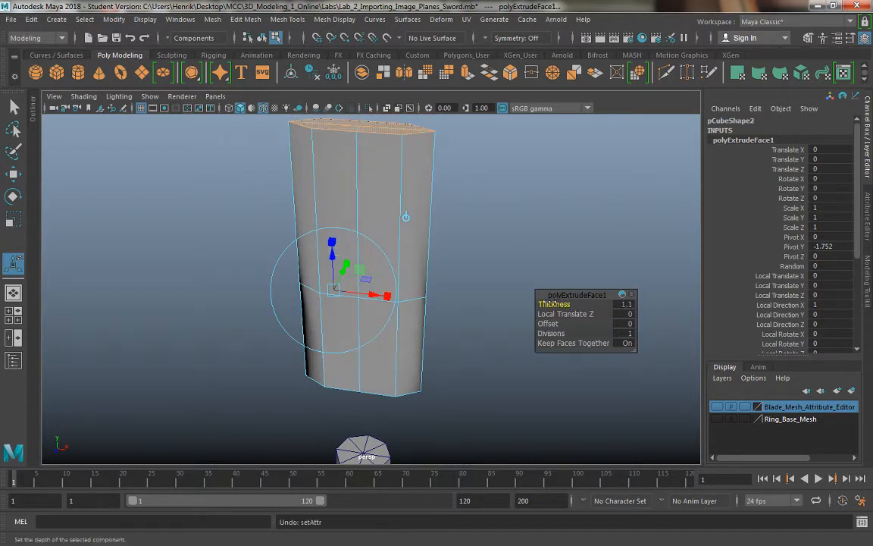
key(ctrl+z)
key(ctrl+z)
key(ctrl+z)
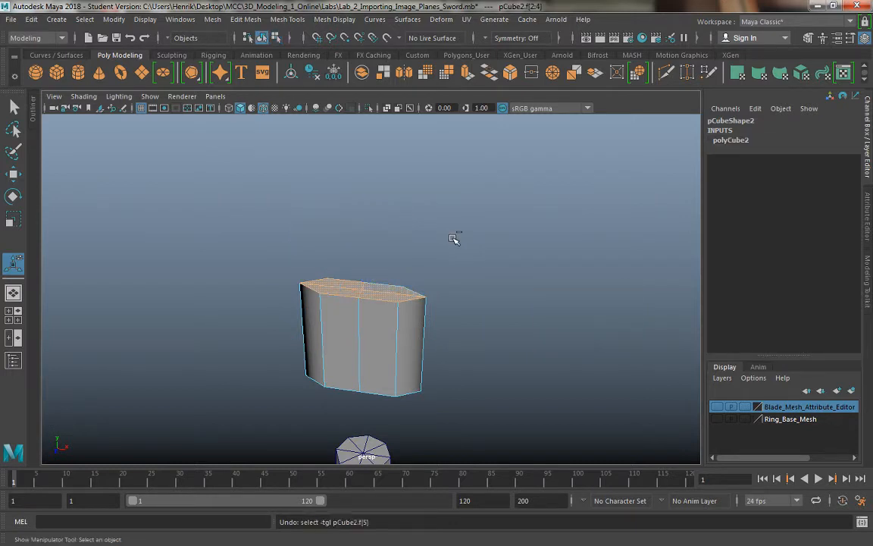
Reselect all four upper faces, try the Extrude command once more, and undo it.
shift+click(394, 287)
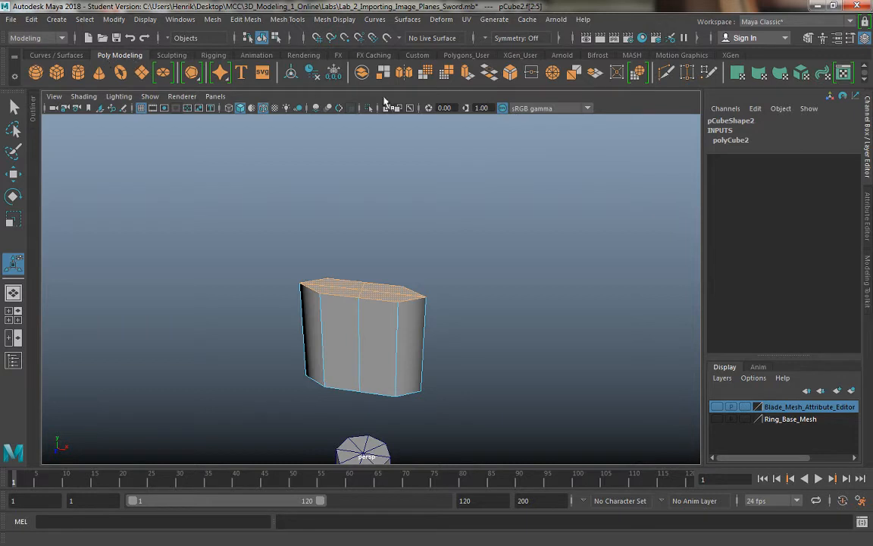
click(467, 73)
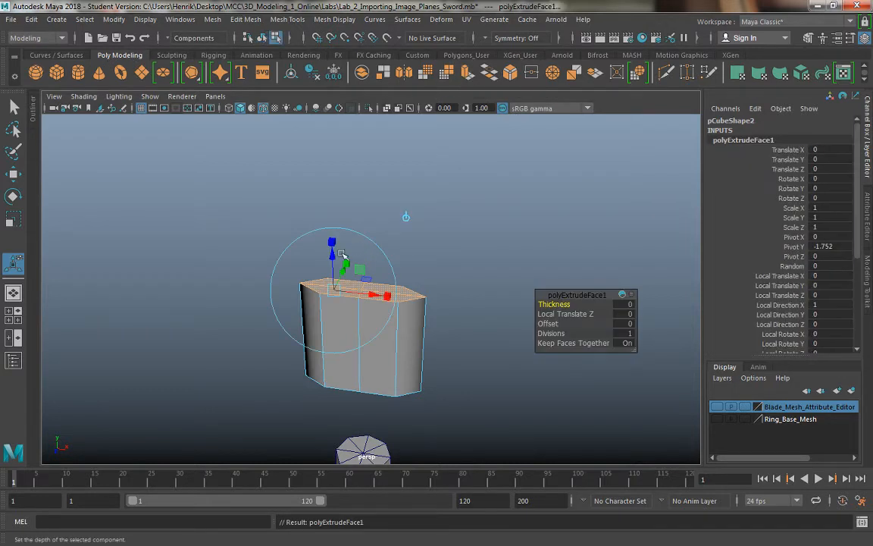
drag(561, 304, 571, 304)
key(ctrl+z)
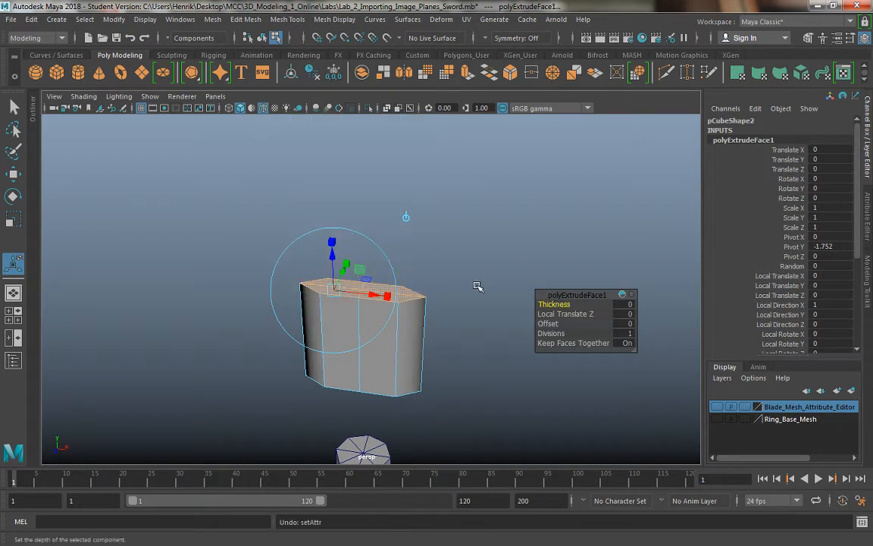
alt+right_drag(471, 297, 458, 271)
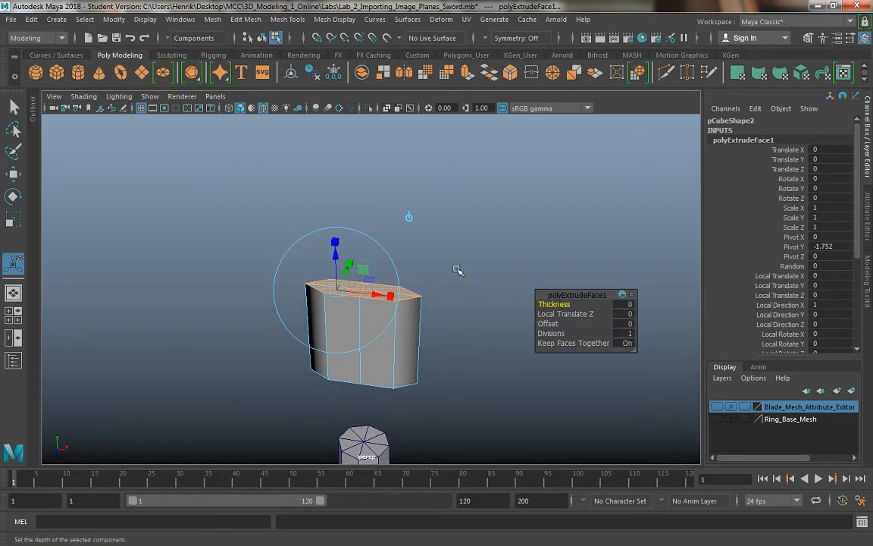
key(ctrl+z)
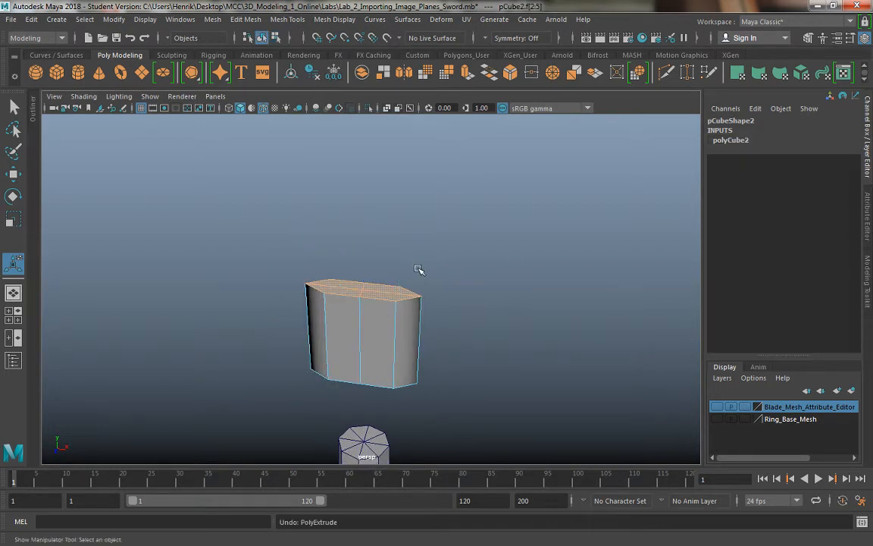
alt+drag(420, 269, 428, 271)
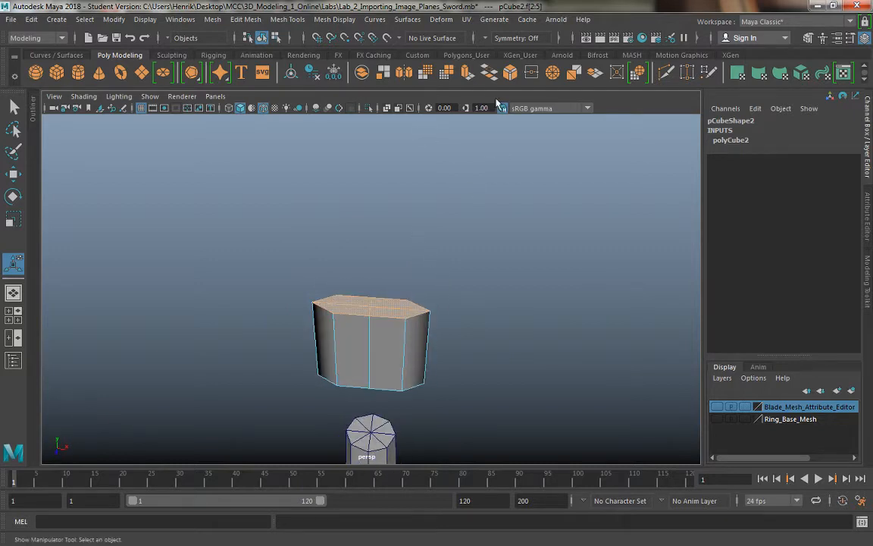
key(ctrl+z)
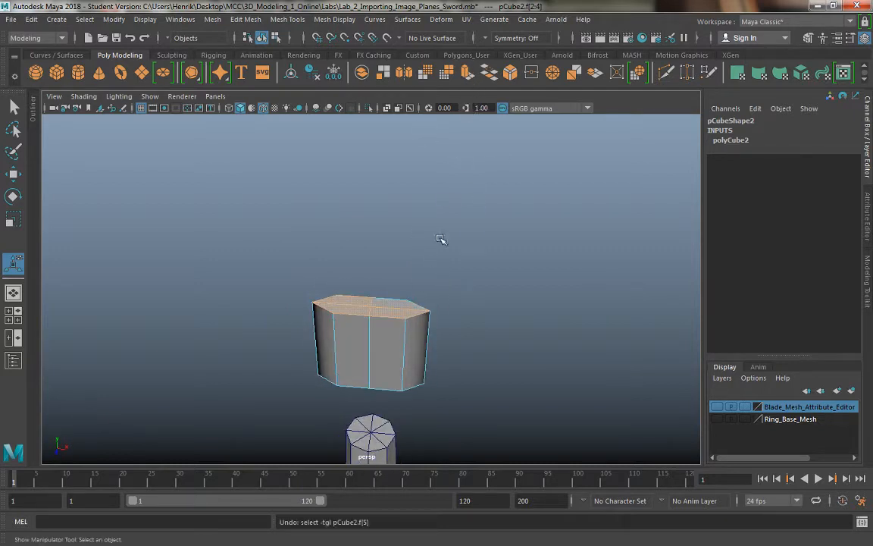
Extrude all four upper faces of the block and move them straight up by about one block height.
shift+click(395, 300)
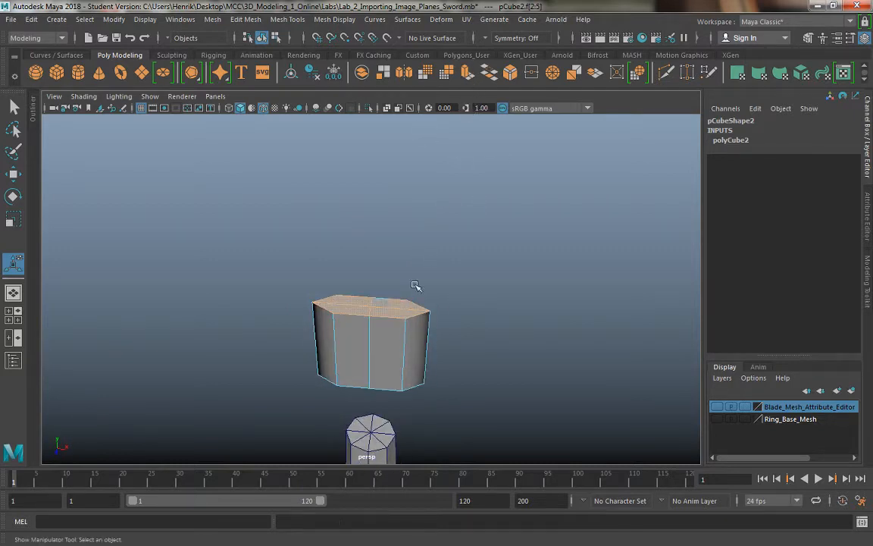
click(467, 73)
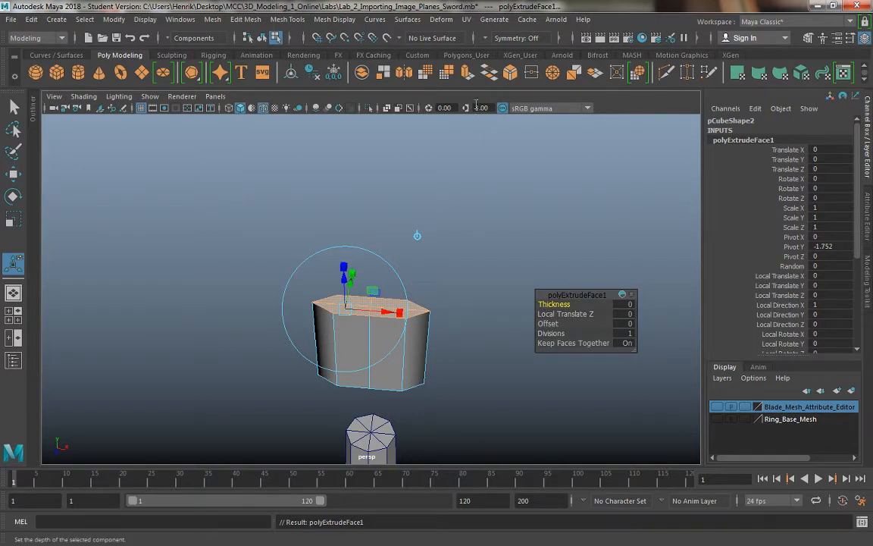
key(w)
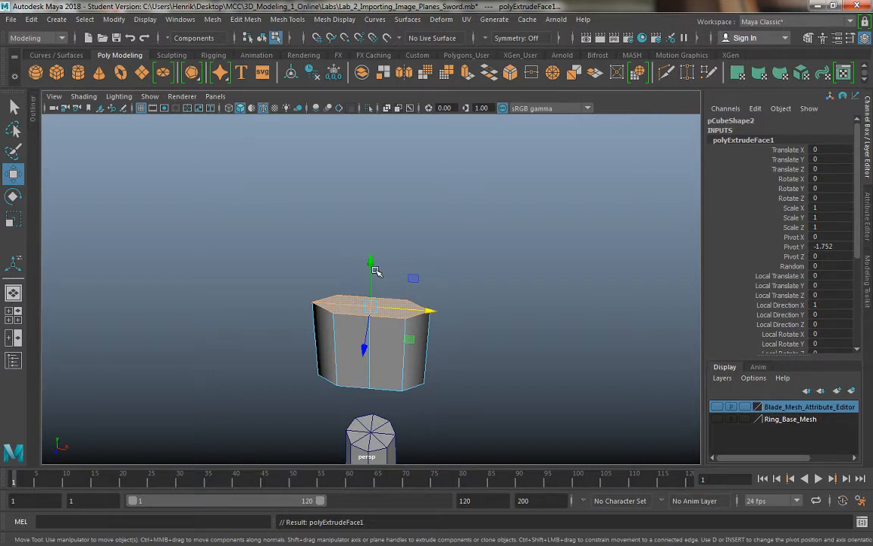
drag(370, 260, 365, 173)
alt+drag(454, 247, 444, 269)
key(r)
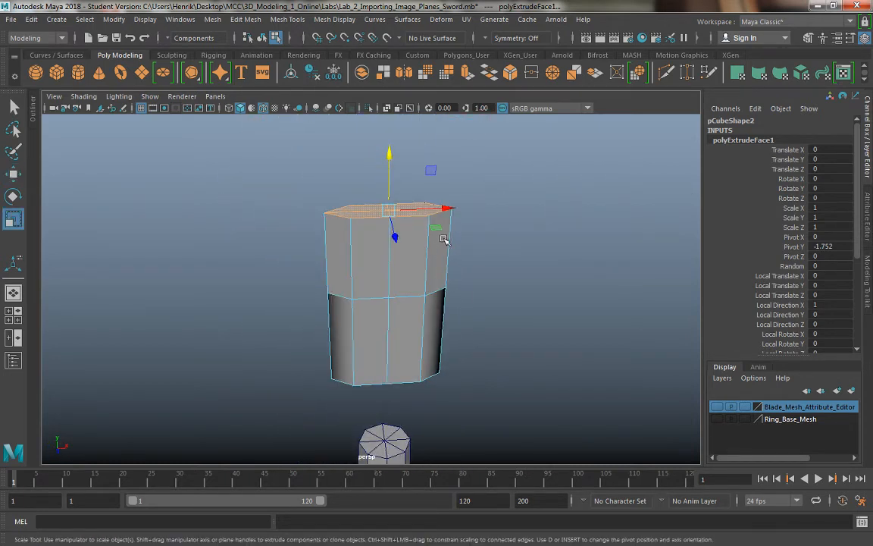
Scale the block's extruded top faces slightly narrower along X and compare the width with the sketch in the front view.
drag(446, 209, 440, 210)
key(space)
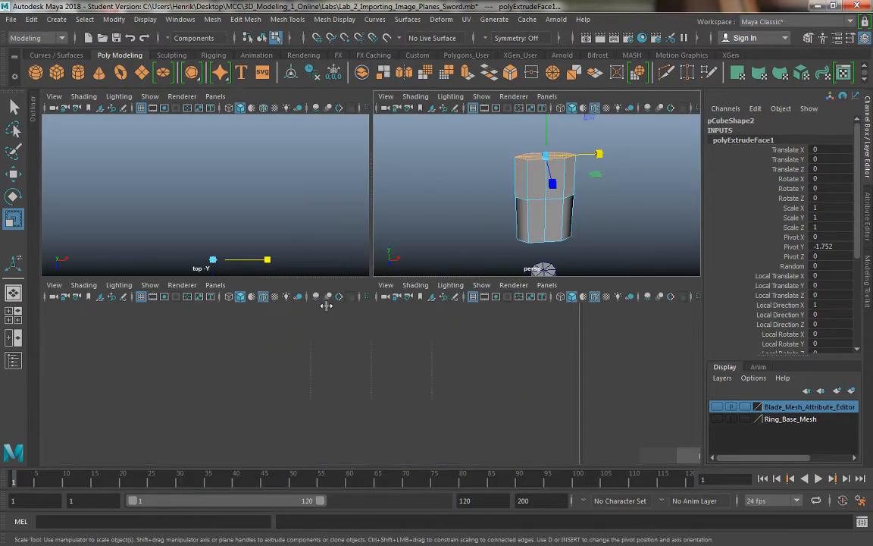
key(space)
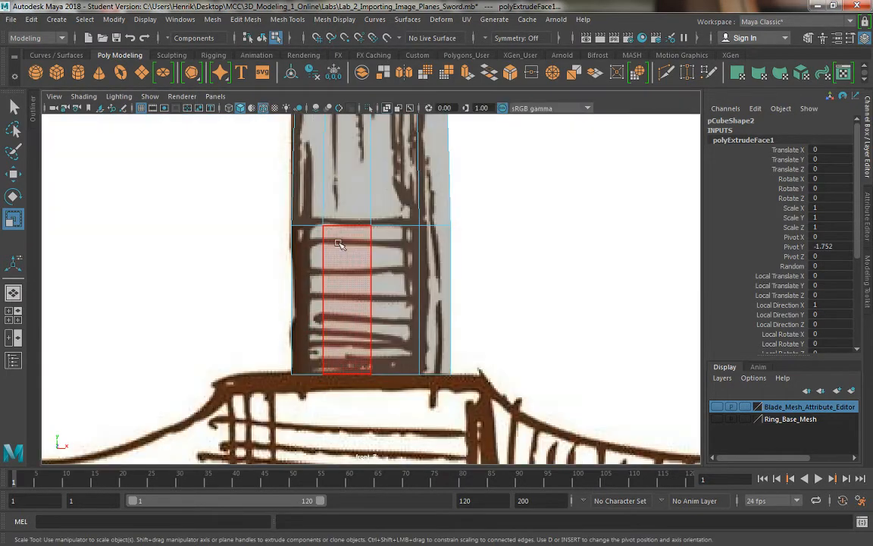
Extrude the top faces again, move them up to about Y -0.46, and narrow them slightly along X to follow the sketch.
alt+middle_drag(376, 275, 362, 427)
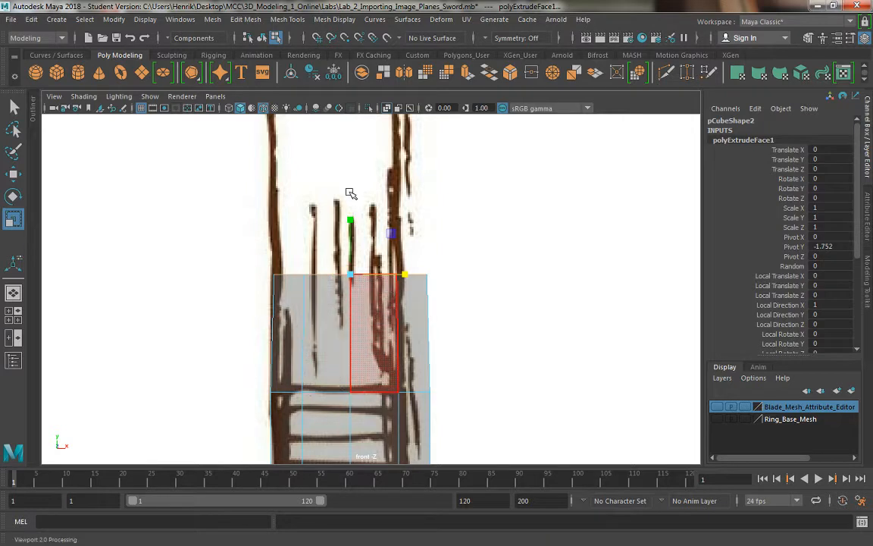
click(467, 76)
key(w)
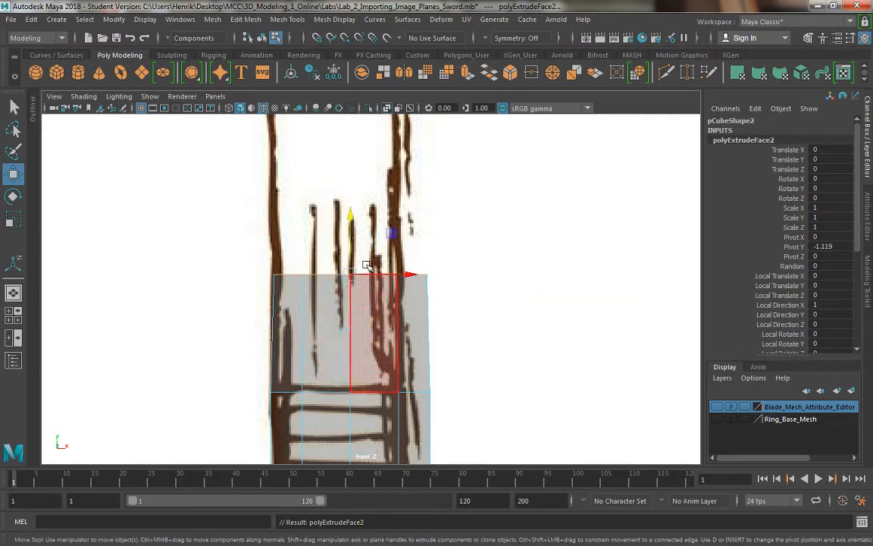
drag(351, 211, 348, 125)
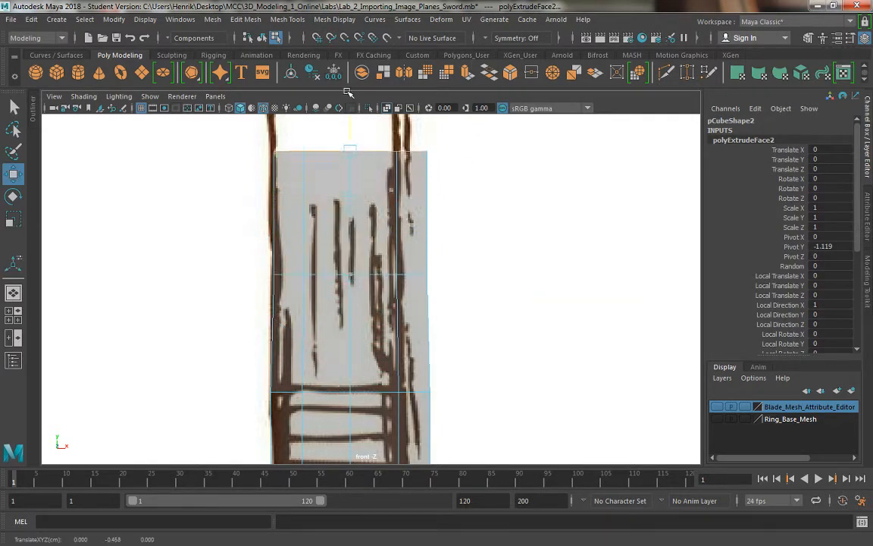
key(r)
drag(401, 150, 404, 144)
Extrude another blade section up to about Y 0.54 and widen its top faces along X toward the sketched edge.
alt+middle_drag(507, 277, 510, 442)
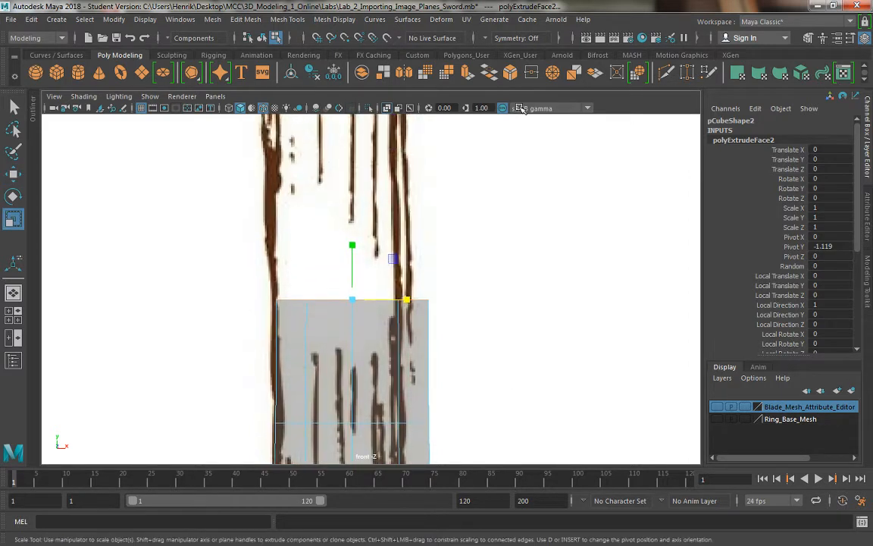
click(467, 73)
key(w)
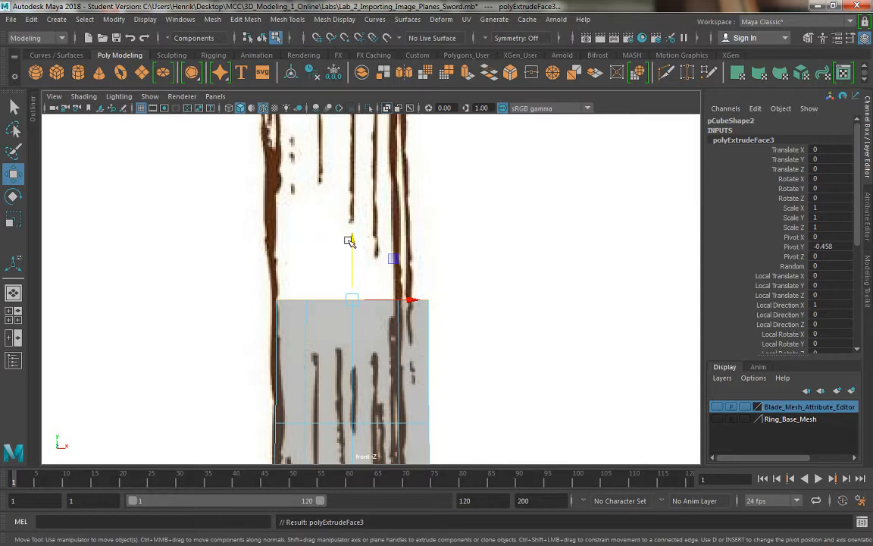
drag(351, 242, 353, 58)
alt+middle_drag(465, 211, 466, 398)
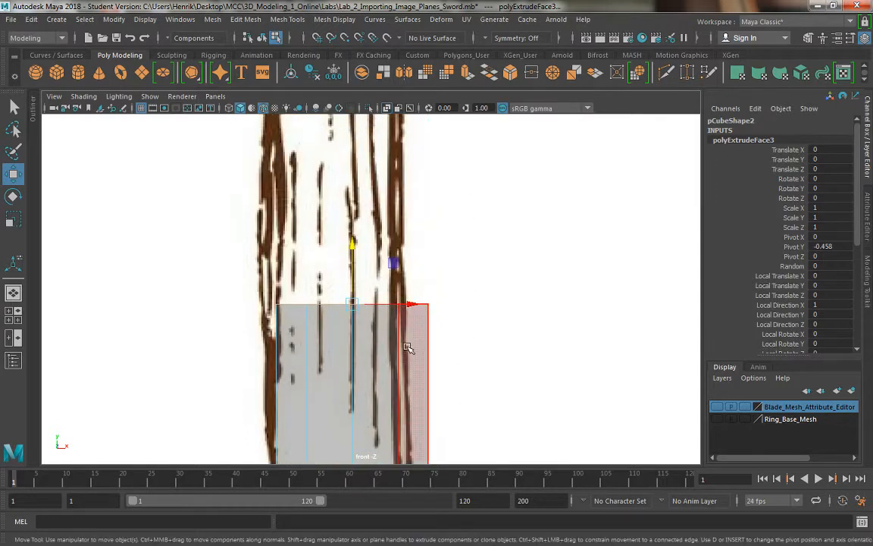
key(r)
drag(408, 303, 426, 305)
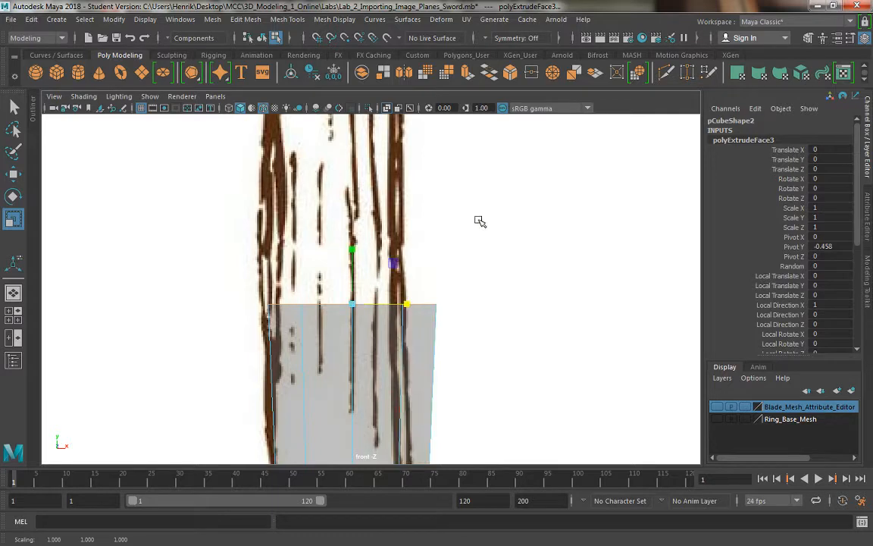
Extrude the next blade section up to about Y 1.34 and adjust its top faces' width along X.
key(ctrl+e)
scroll(467, 201, down, 5)
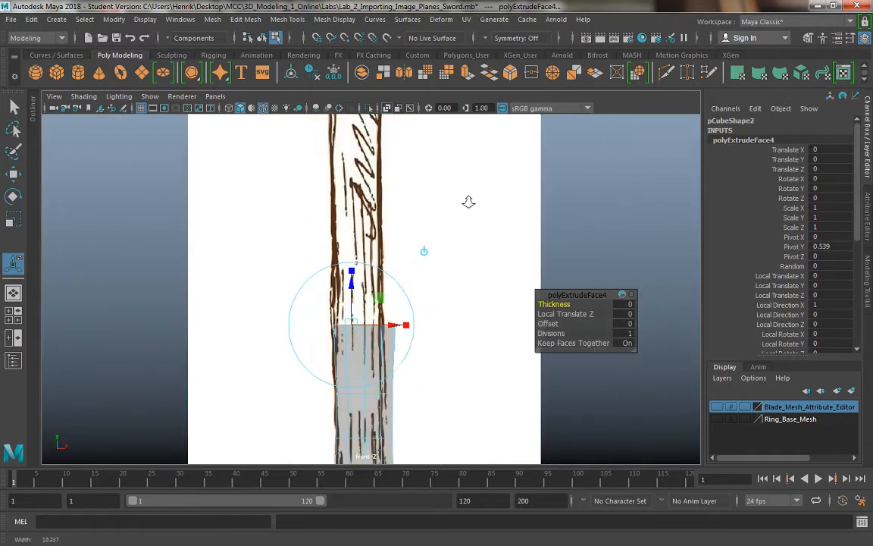
key(w)
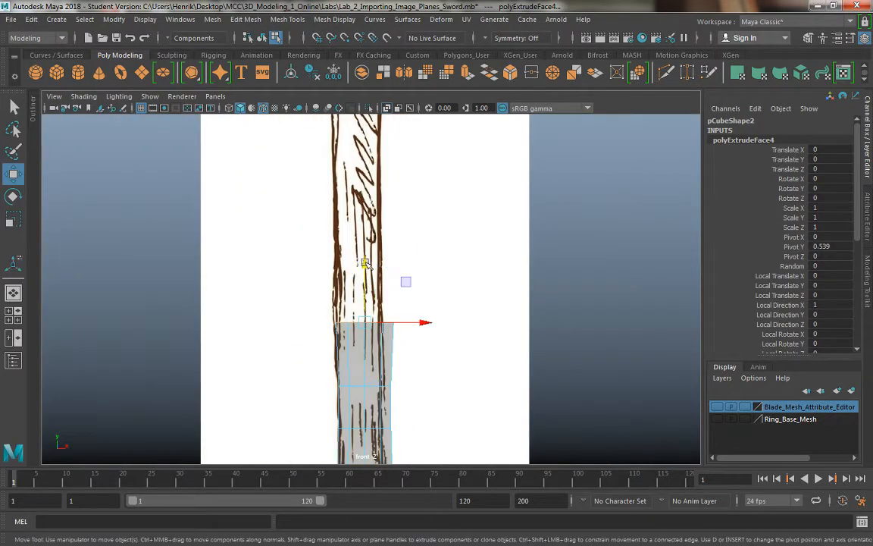
drag(363, 262, 377, 214)
key(r)
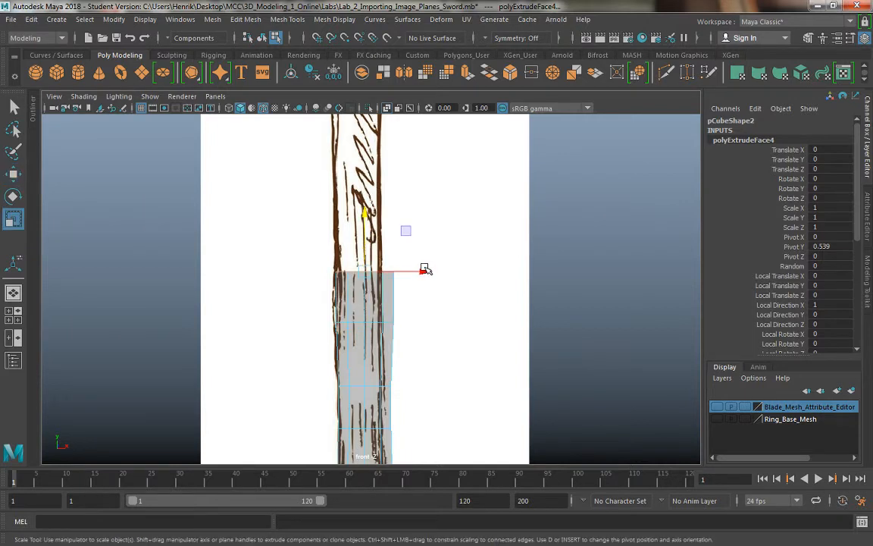
drag(425, 269, 419, 271)
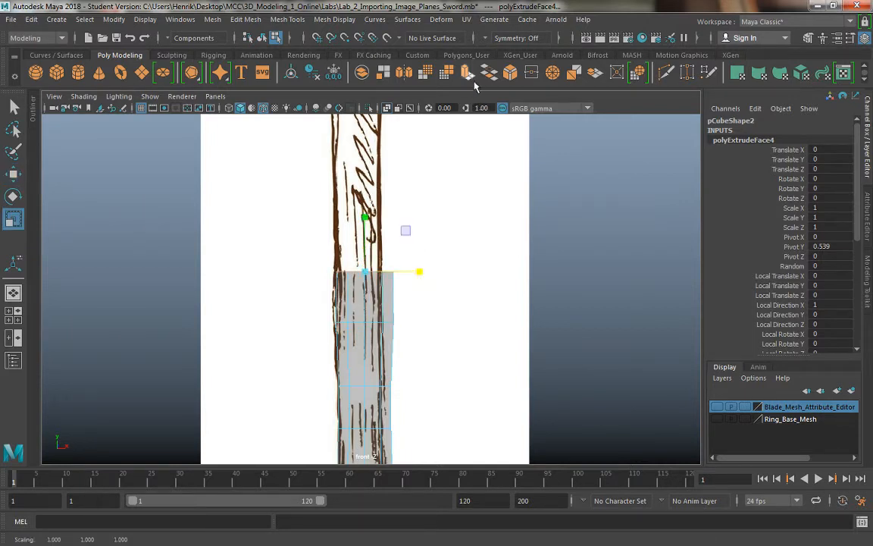
Extrude a further section up to about Y 2.34 and fine-tune the width of its top faces along X.
click(425, 72)
key(w)
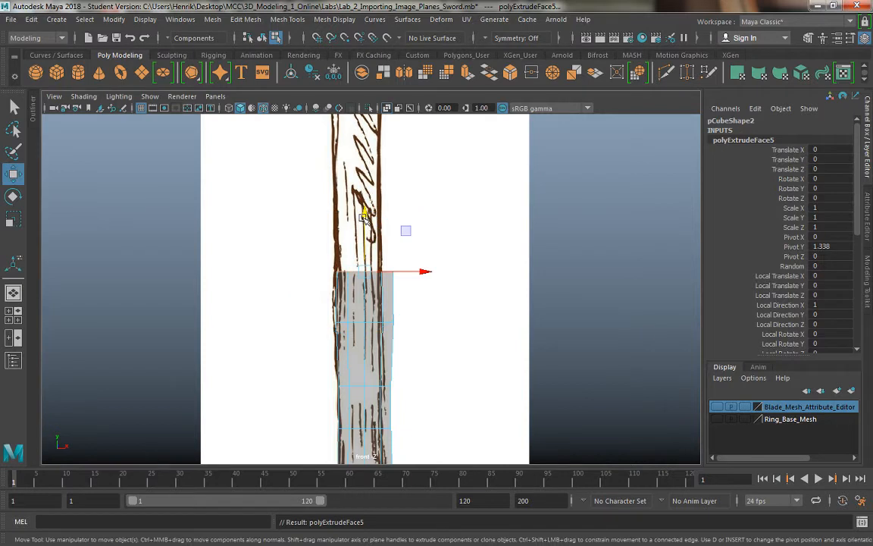
drag(362, 215, 369, 157)
key(r)
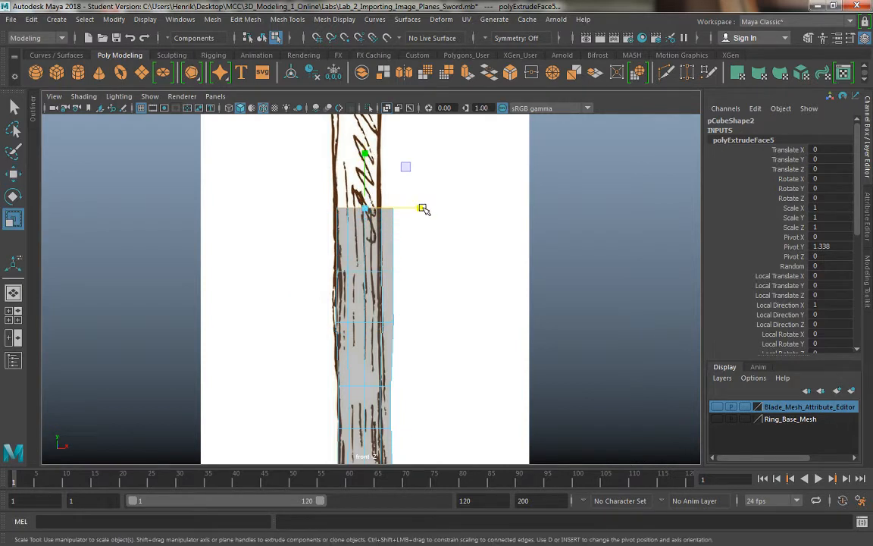
drag(420, 209, 420, 209)
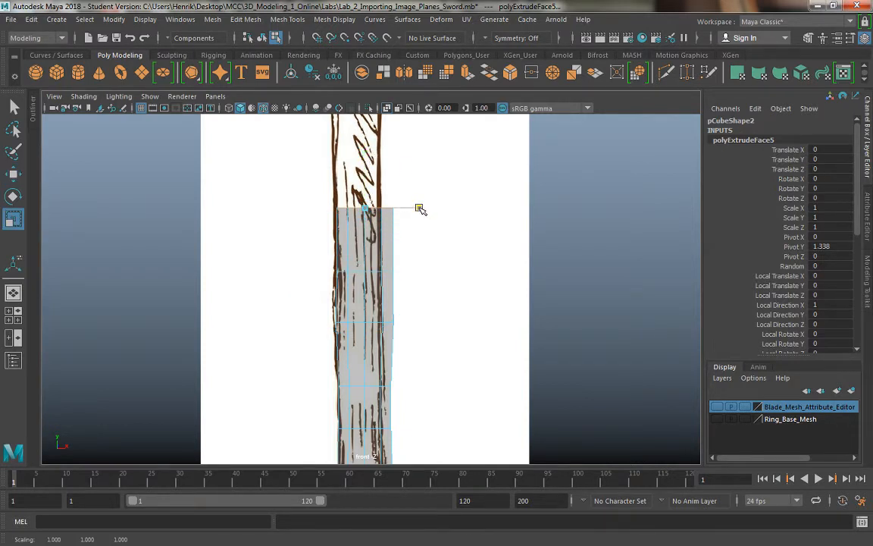
Extrude the blade up to about Y 3.76 and scale the top faces slightly wider along X to meet the sketch outline.
click(469, 72)
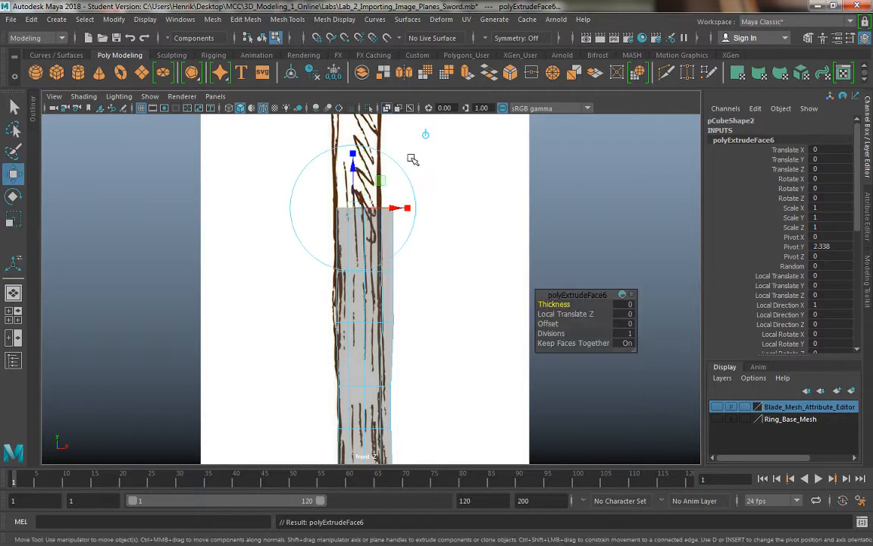
key(w)
drag(365, 149, 364, 58)
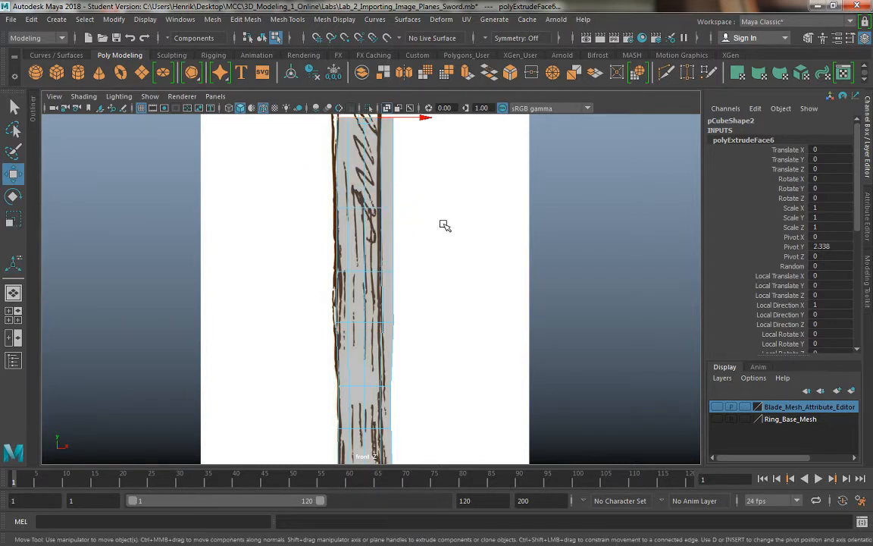
alt+middle_drag(442, 214, 460, 377)
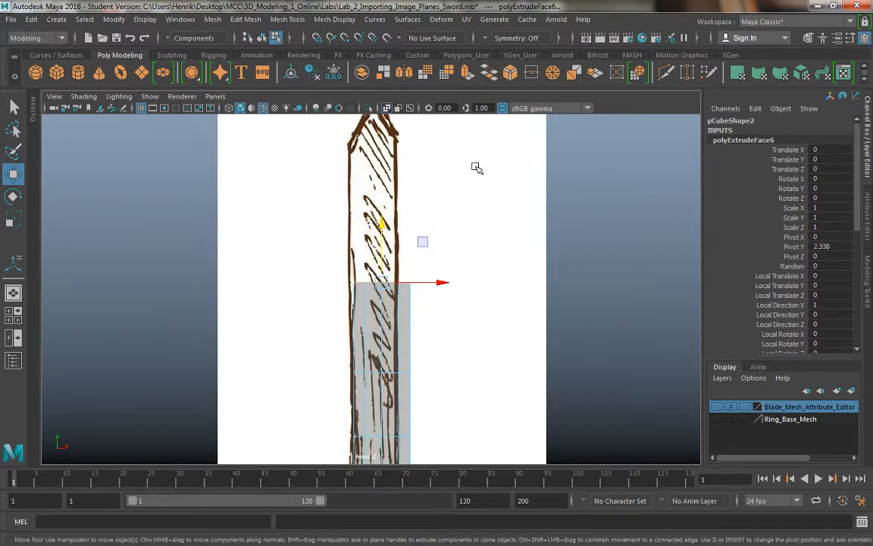
key(r)
drag(442, 282, 459, 284)
Extrude a long section from the top faces up to the base of the sketched tip, at about Y 5.96.
click(468, 74)
key(w)
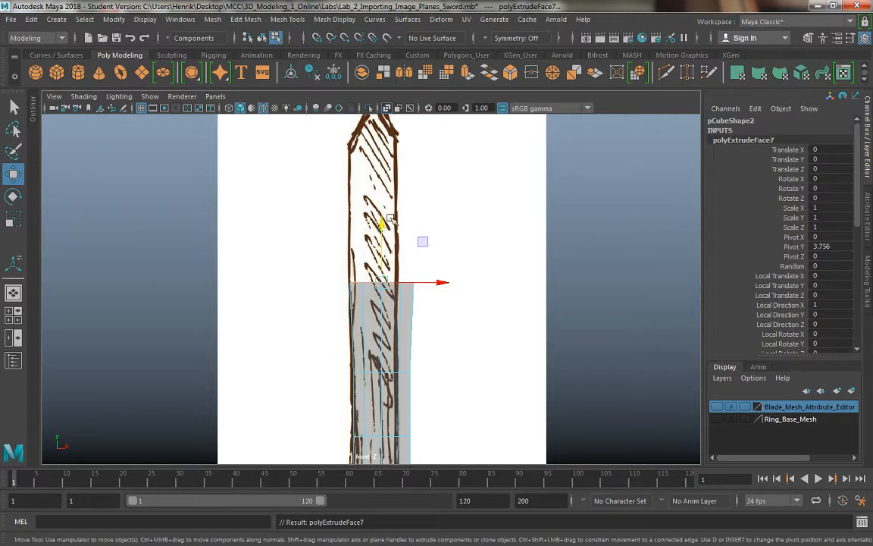
drag(382, 228, 381, 79)
alt+middle_drag(439, 195, 459, 255)
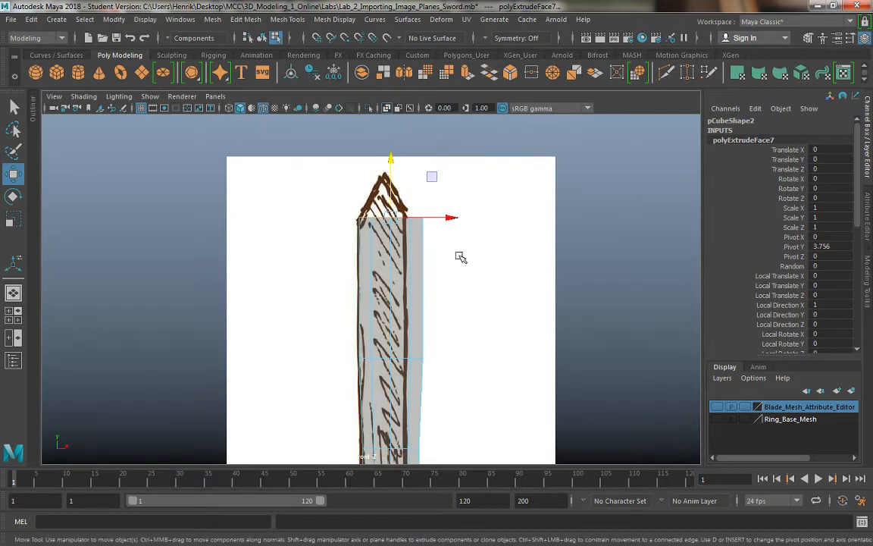
Extrude the tip section up to about Y 6.45 and scale its top faces much narrower along X to form the taper.
key(ctrl+e)
key(w)
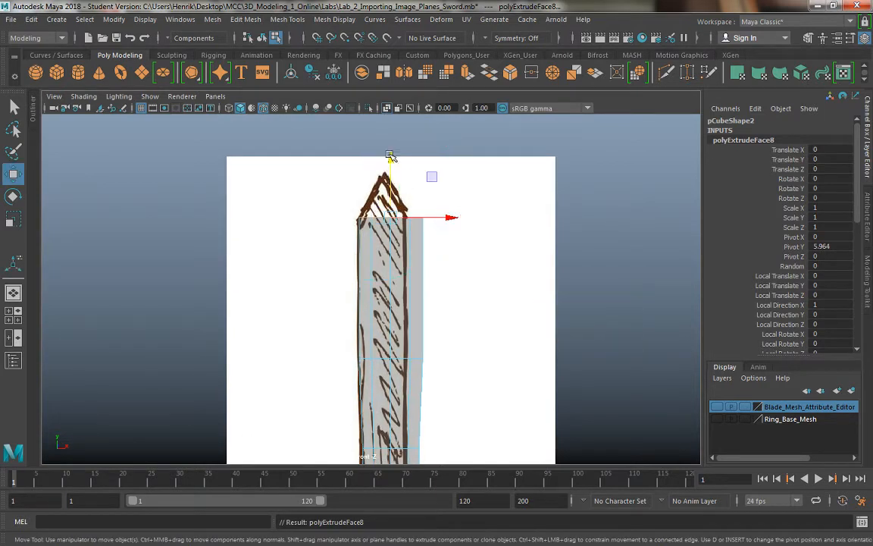
drag(389, 159, 389, 129)
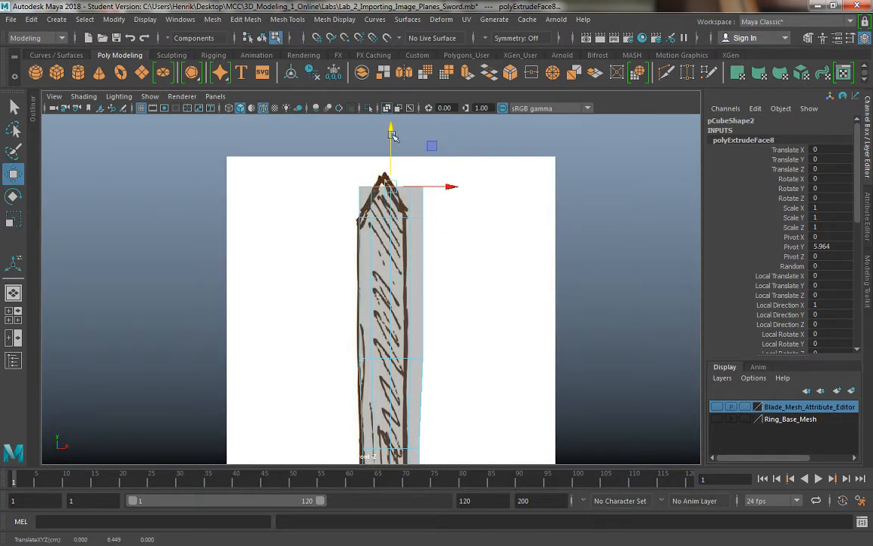
key(r)
drag(439, 191, 386, 182)
Try narrowing the tip's top faces further along X in the perspective view, and undo it.
key(space)
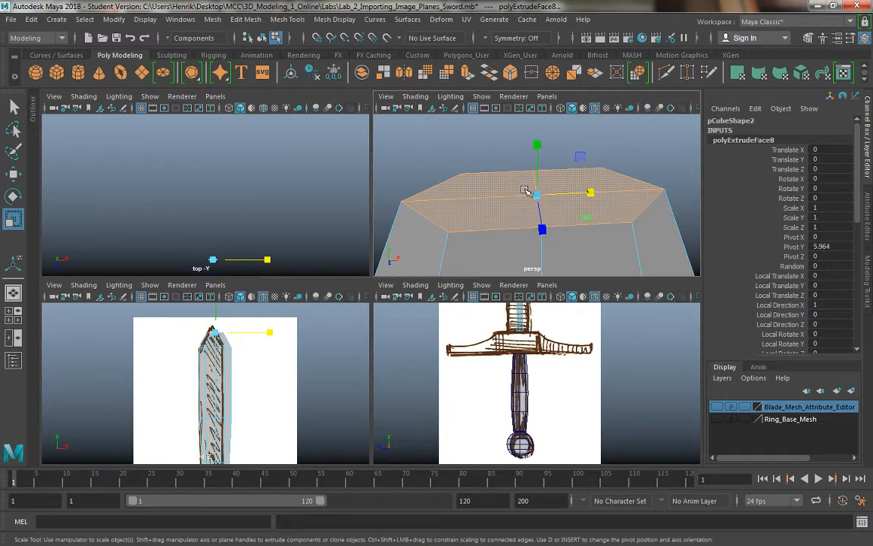
drag(591, 193, 551, 191)
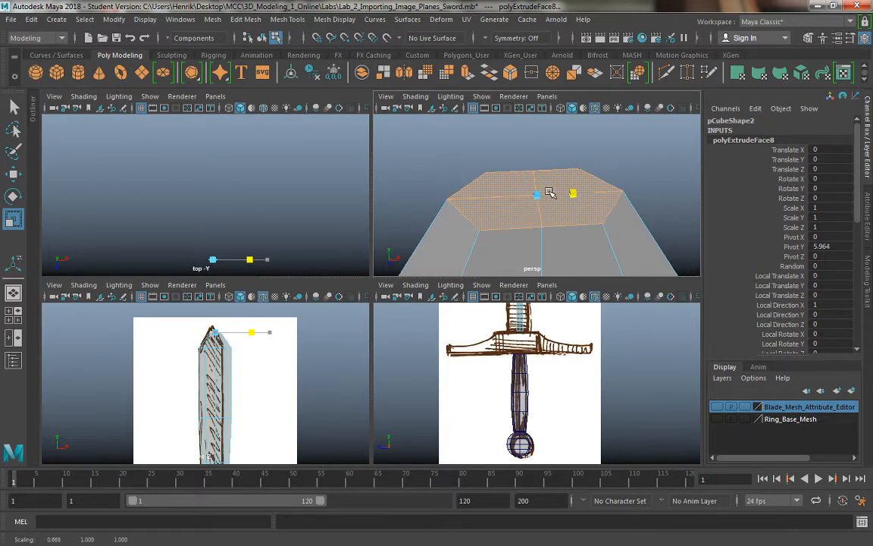
key(ctrl+z)
Raise the centre vertex of the blade's top to about Y 6.78 to form a point, and return to object mode.
right_drag(572, 187, 511, 185)
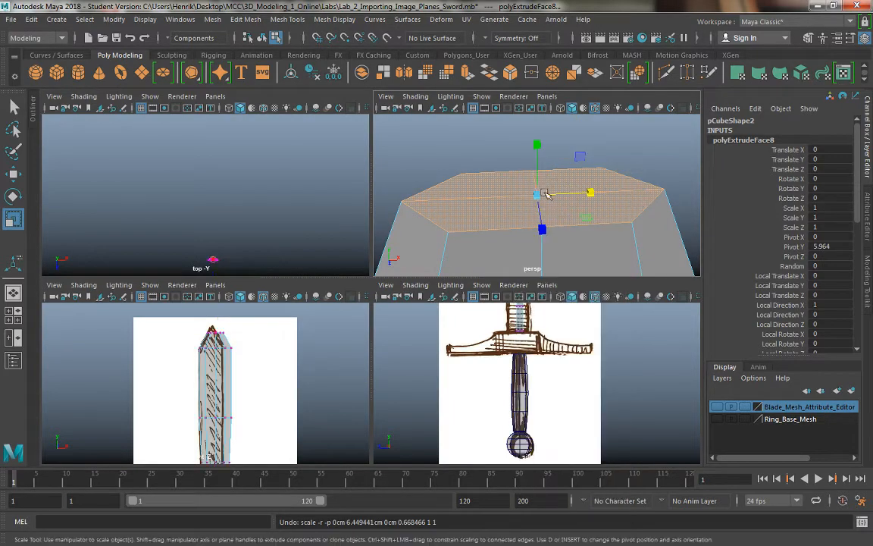
scroll(543, 210, down, 5)
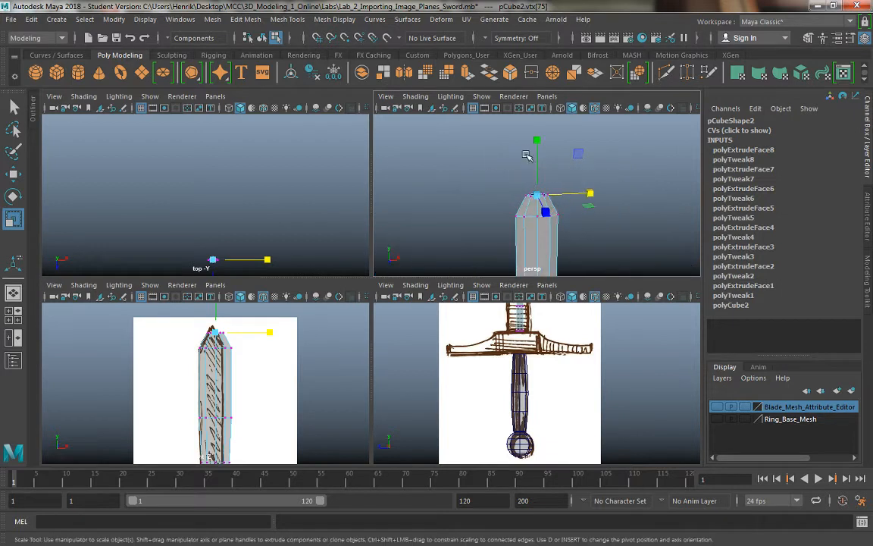
key(w)
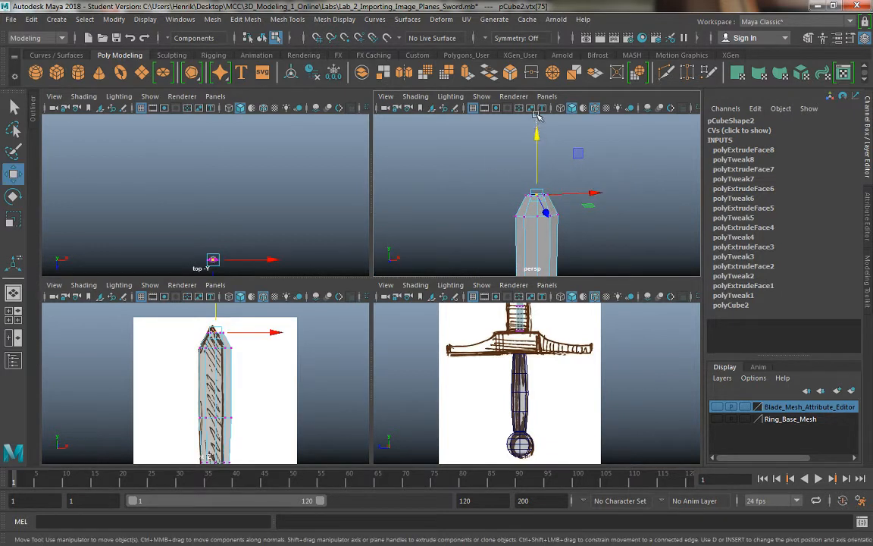
click(537, 115)
key(ctrl+z)
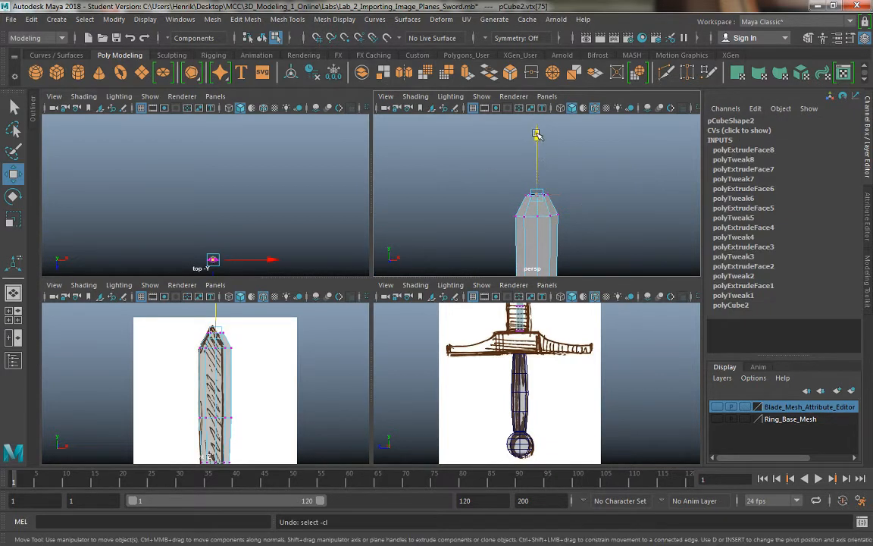
drag(536, 134, 537, 117)
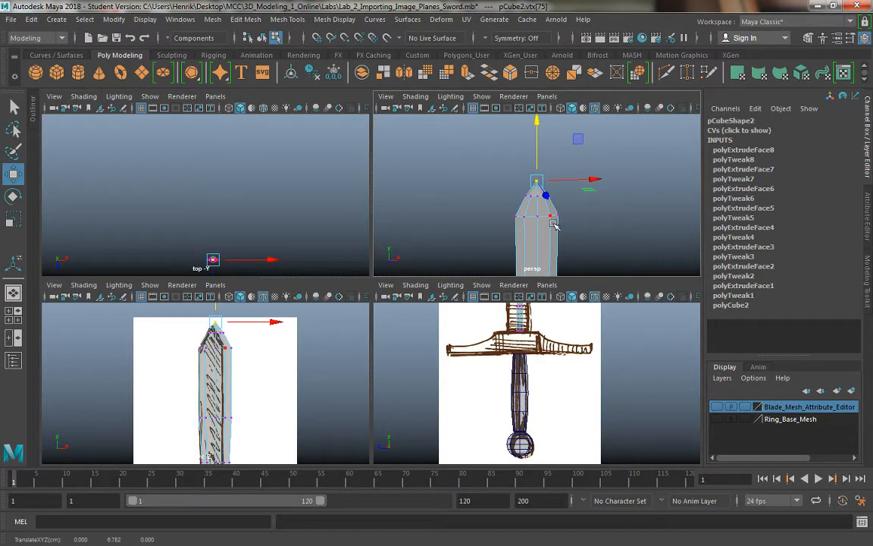
scroll(545, 146, up, 5)
right_drag(522, 190, 534, 167)
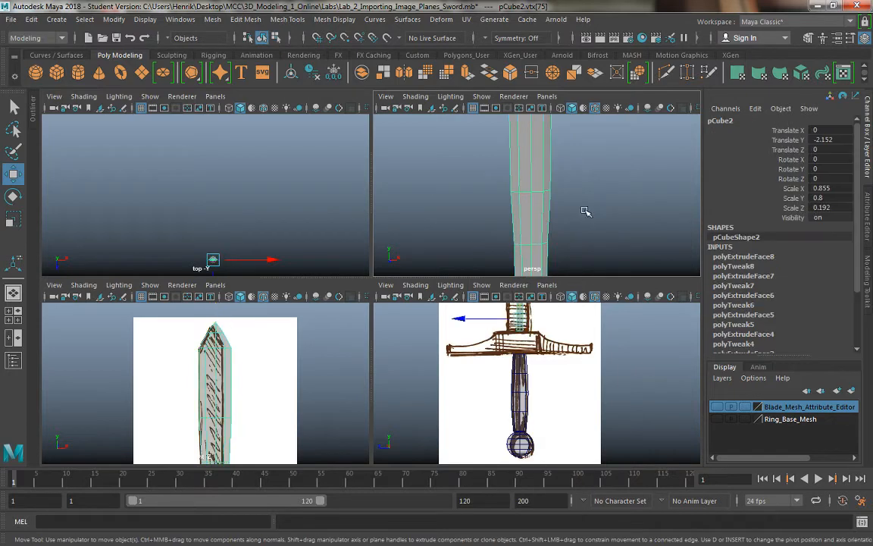
Examine the finished blade from the tip down to the handle at several angles in the perspective view.
alt+right_drag(585, 211, 544, 134)
alt+drag(572, 231, 463, 216)
alt+drag(621, 224, 455, 221)
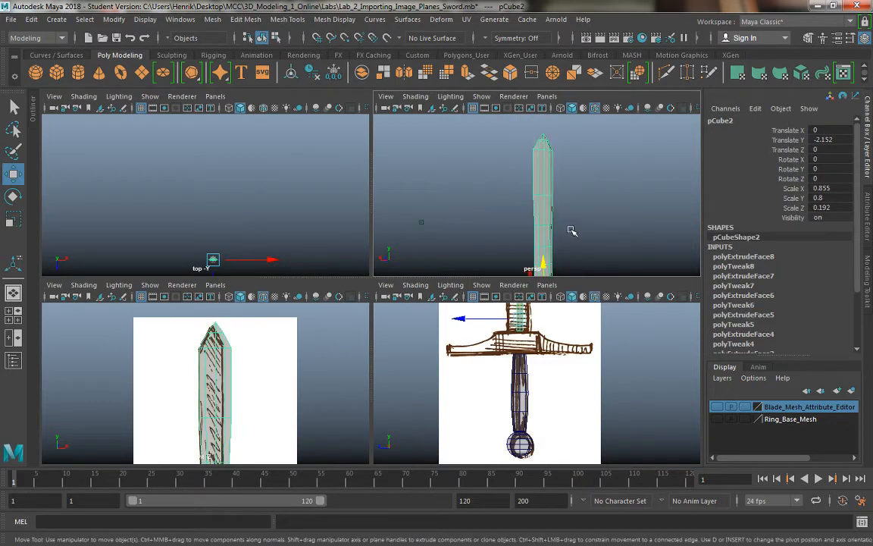
alt+right_drag(573, 231, 561, 206)
alt+drag(561, 207, 494, 213)
click(587, 205)
alt+drag(633, 240, 574, 228)
alt+middle_drag(575, 228, 565, 183)
alt+right_drag(530, 163, 559, 182)
alt+middle_drag(560, 182, 575, 206)
alt+right_drag(574, 206, 570, 221)
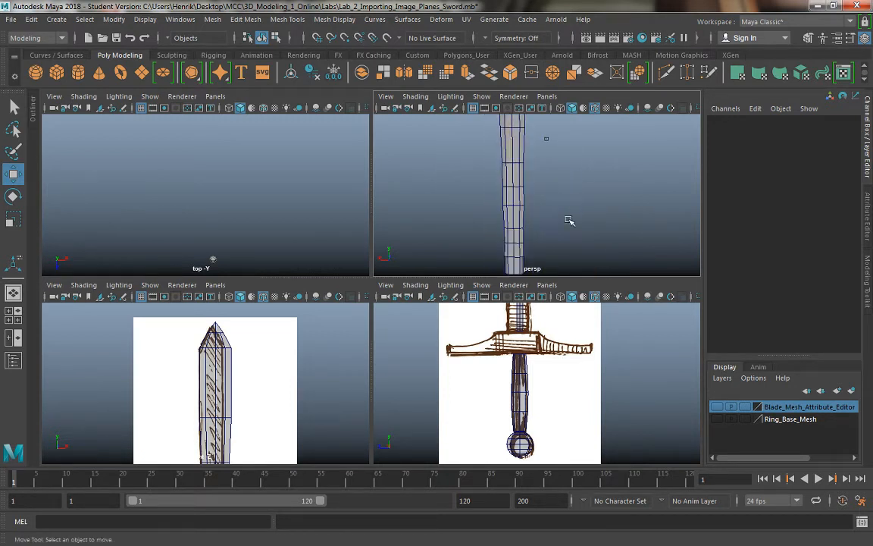
alt+middle_drag(564, 225, 558, 188)
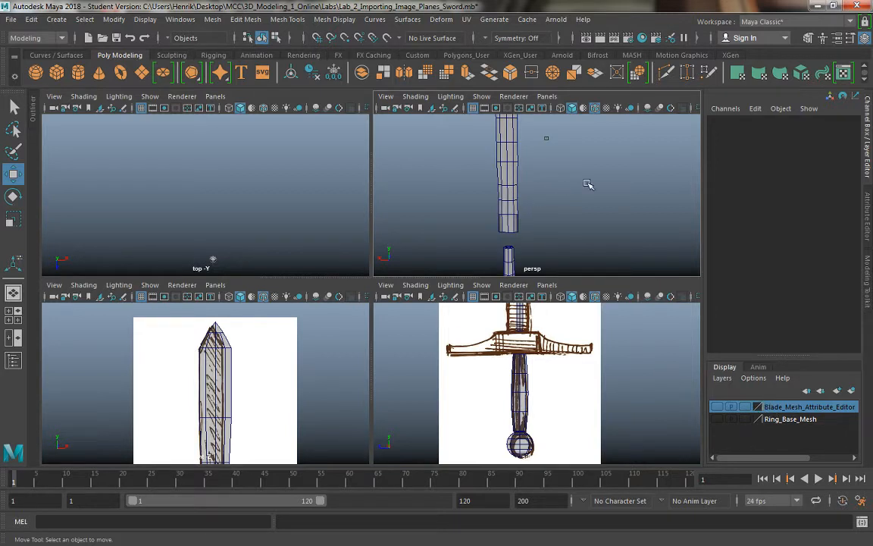
click(510, 168)
click(721, 377)
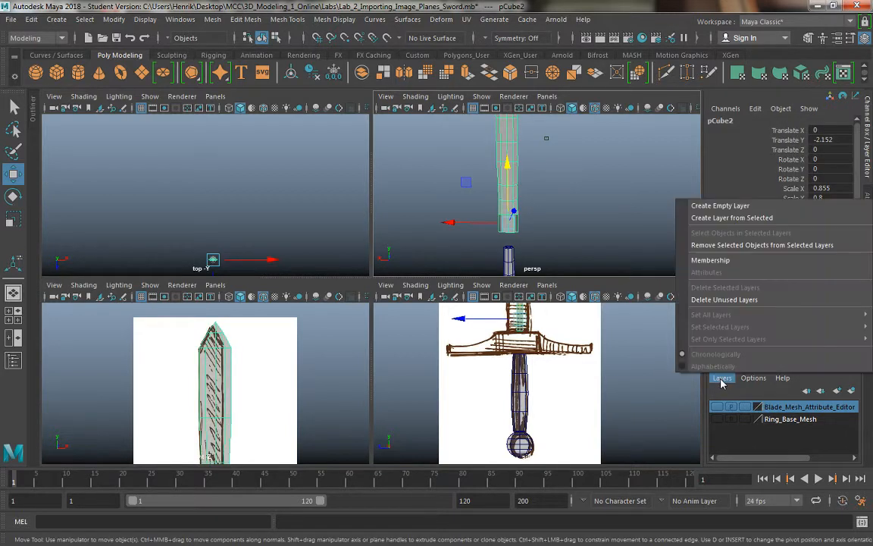
click(572, 215)
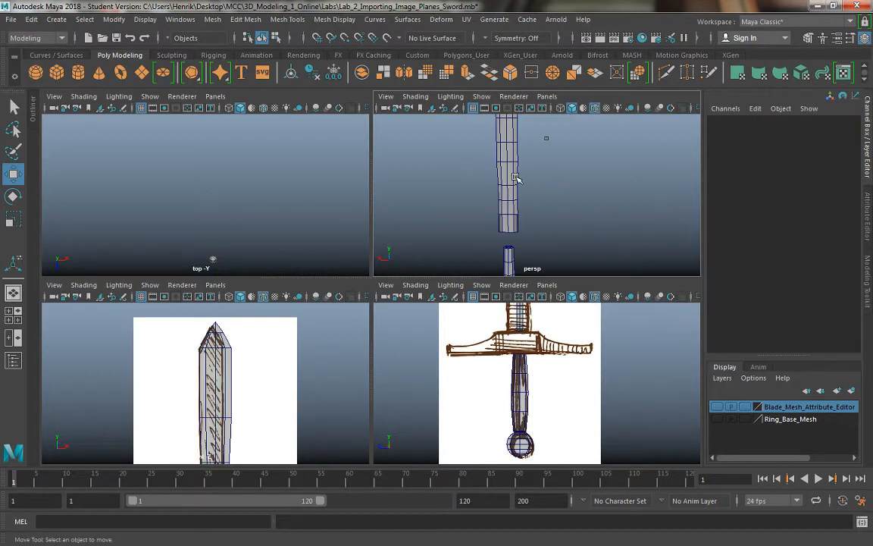
Move the extruded blade along X to about 1.87 and make the Blade_Mesh_Attribute_Editor layer visible.
click(514, 174)
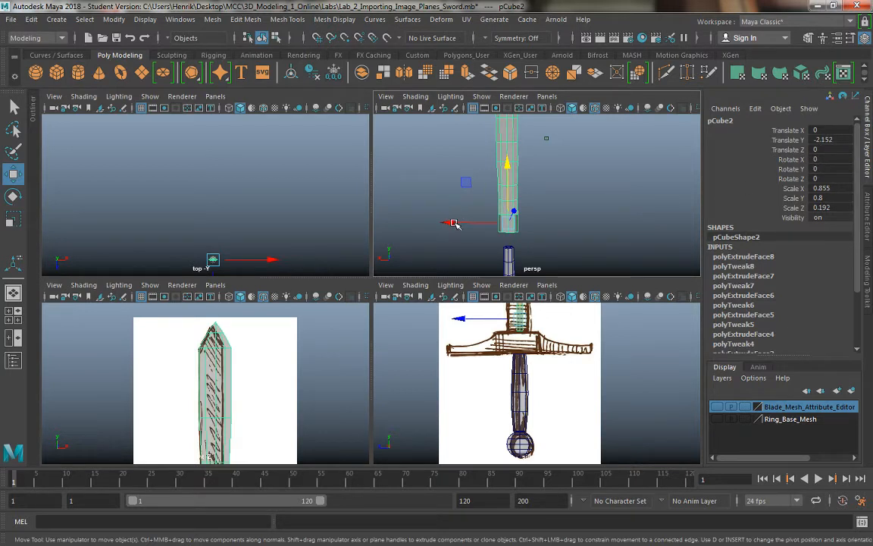
drag(449, 223, 408, 222)
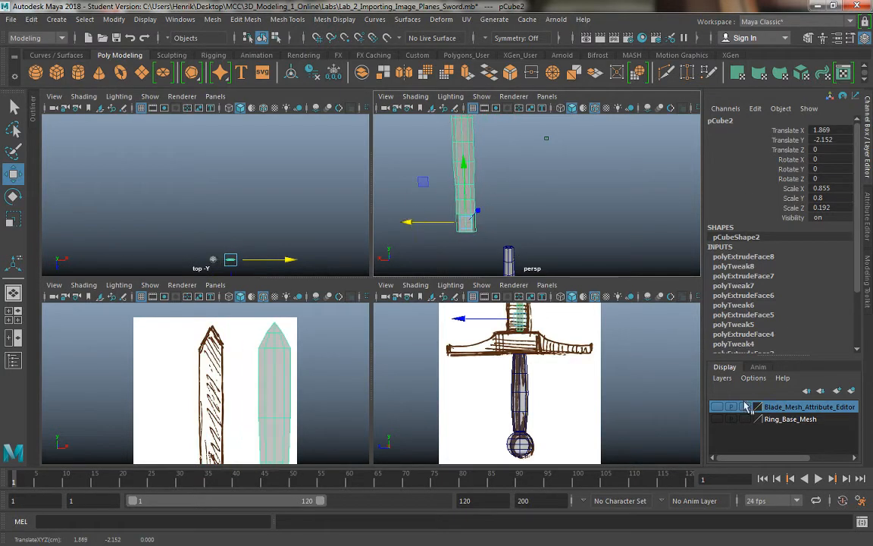
click(717, 407)
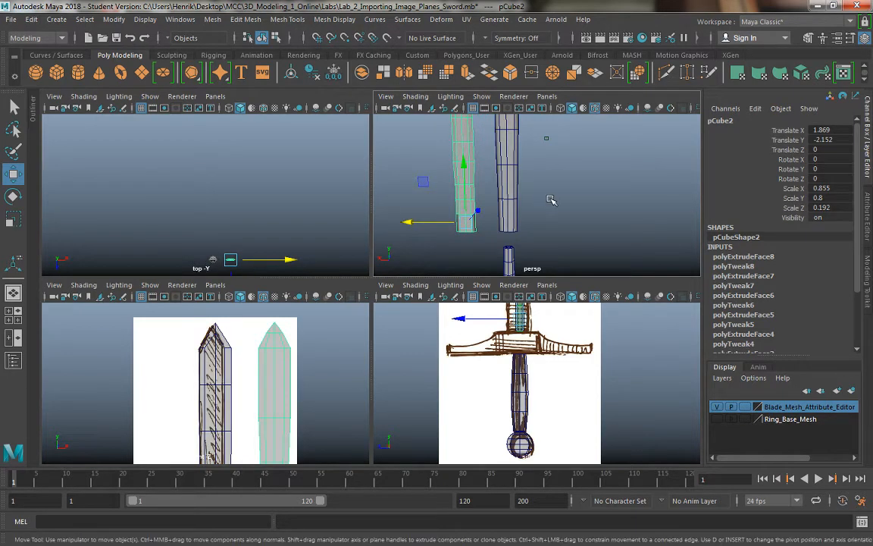
Compare the two blade meshes side by side in the perspective view, from their tips down to their bases.
scroll(536, 195, up, 3)
scroll(582, 228, down, 4)
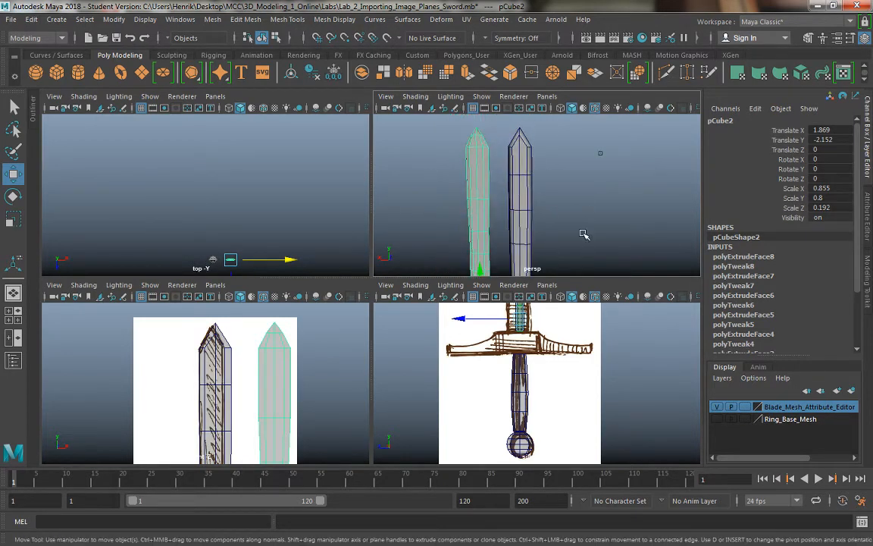
click(569, 235)
alt+middle_drag(608, 239, 502, 179)
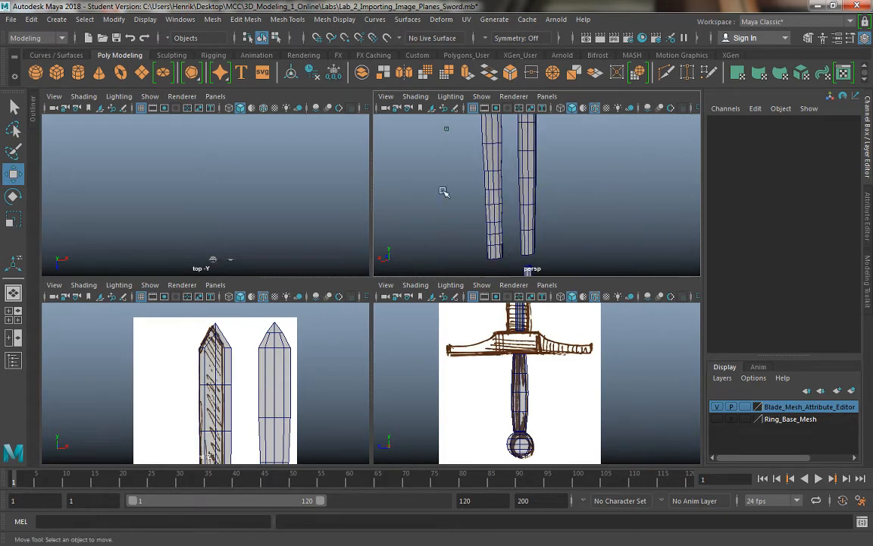
alt+drag(444, 193, 436, 194)
alt+middle_drag(580, 199, 590, 226)
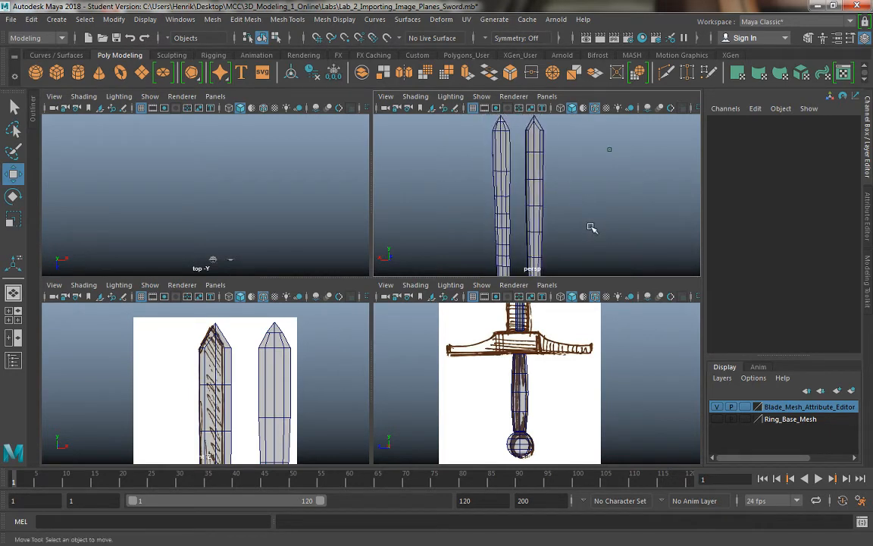
alt+right_drag(590, 226, 593, 199)
alt+middle_drag(593, 200, 581, 187)
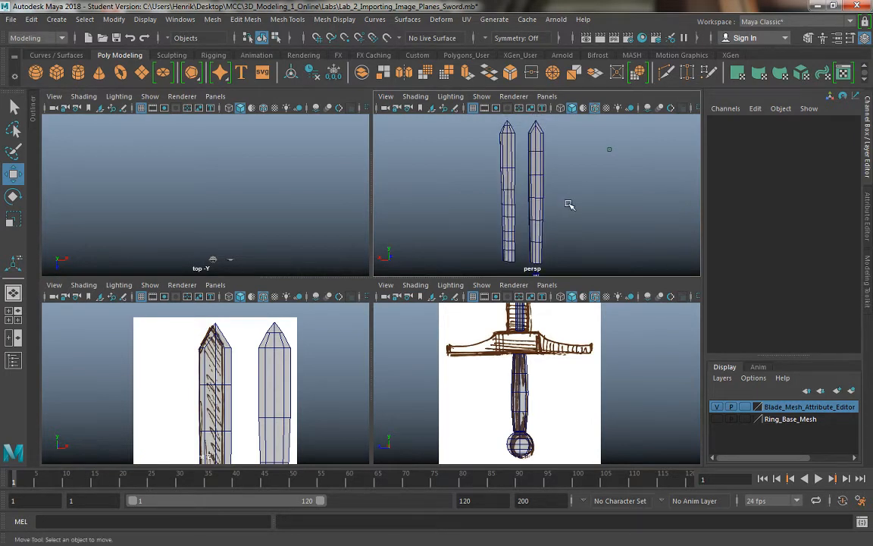
alt+drag(569, 203, 576, 199)
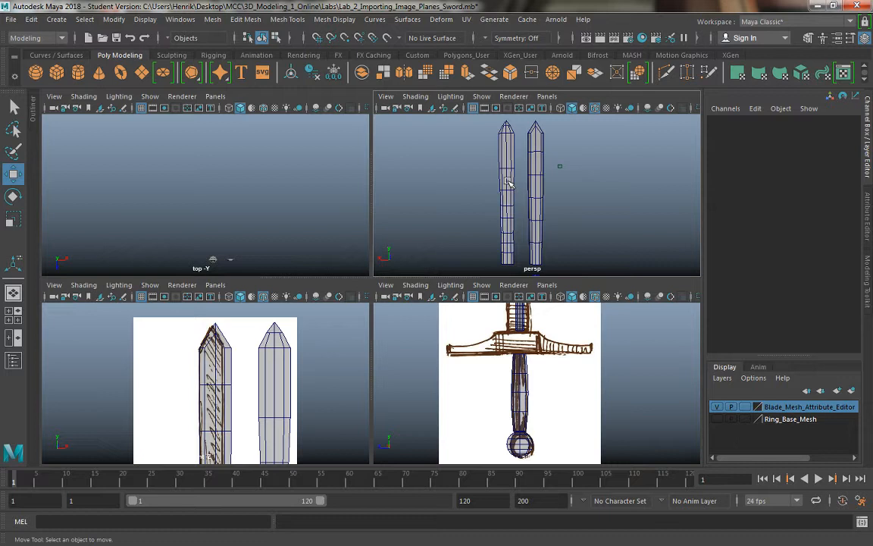
Inspect the polyCube construction settings of the original blade and of the extruded blade, and compare their subdivisions.
click(535, 182)
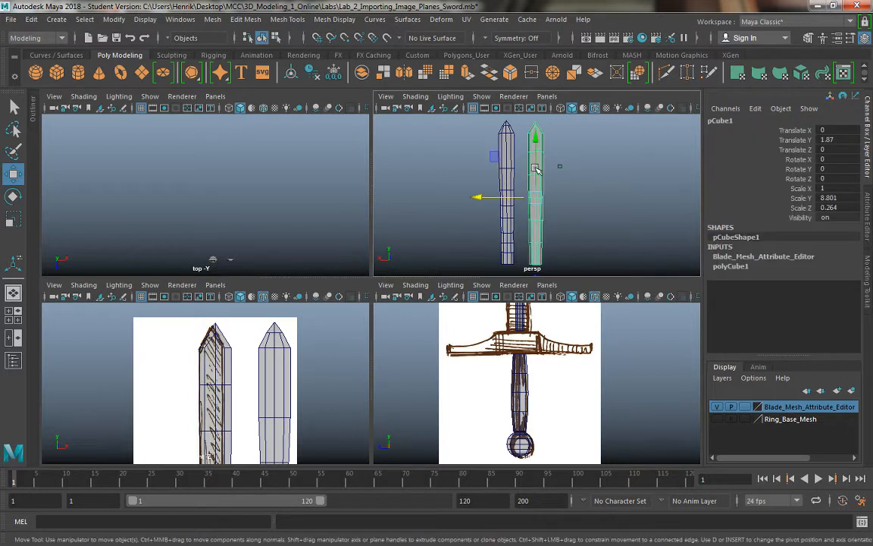
click(869, 212)
click(335, 160)
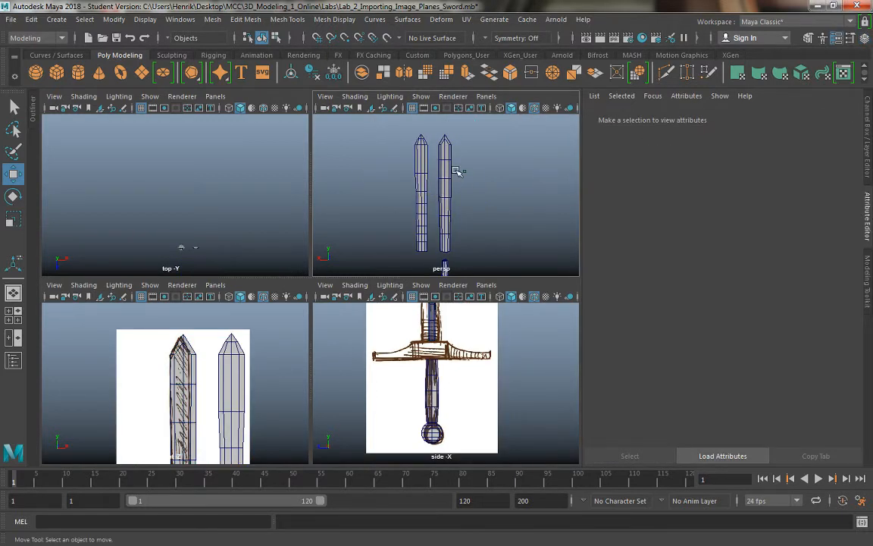
click(446, 181)
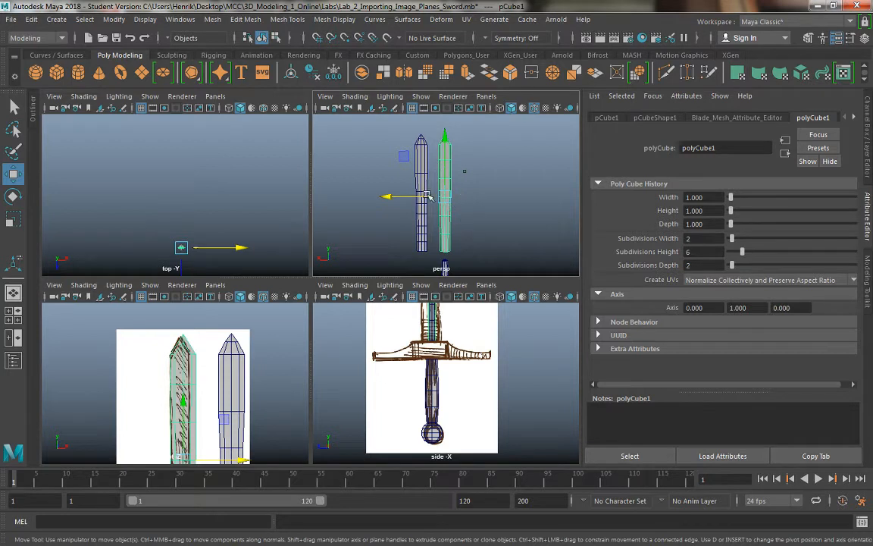
click(421, 209)
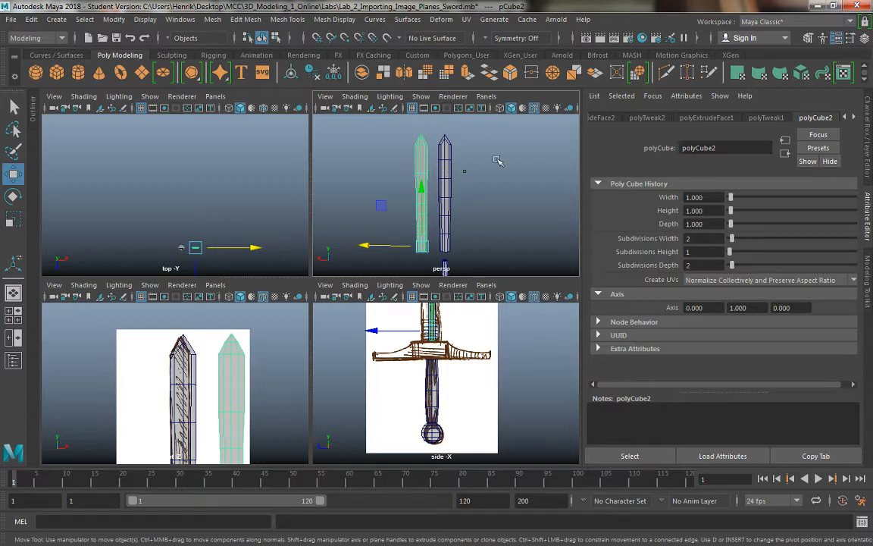
click(485, 199)
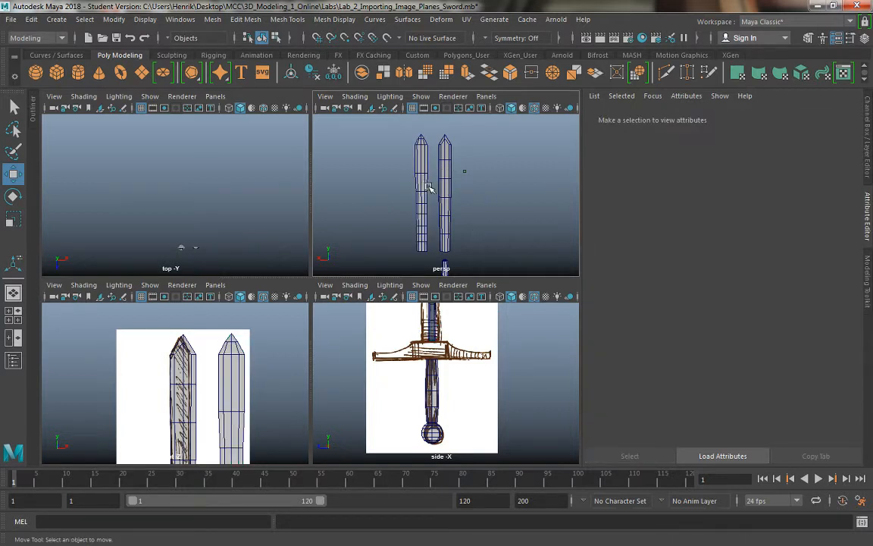
Create a display layer from the extruded blade, name it Blade_Mesh_Extrude and hide it.
click(425, 154)
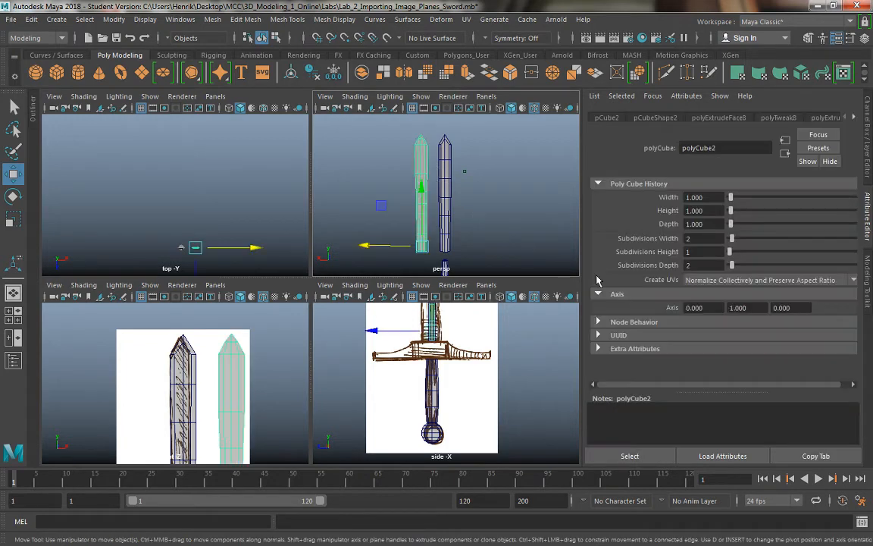
key(ctrl+a)
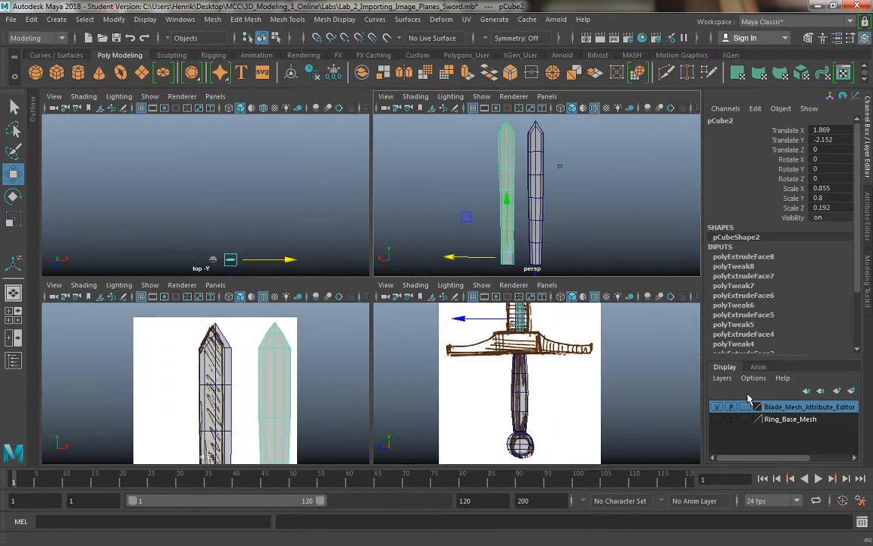
click(725, 383)
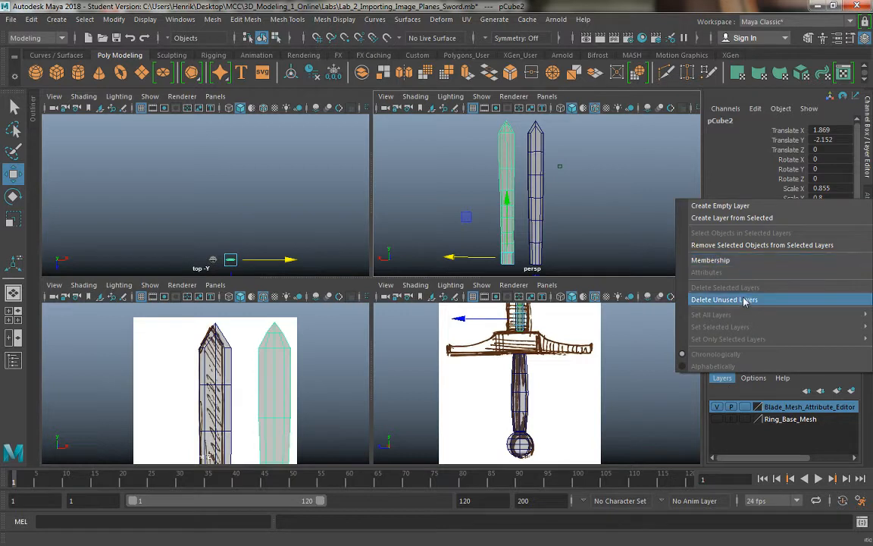
click(744, 220)
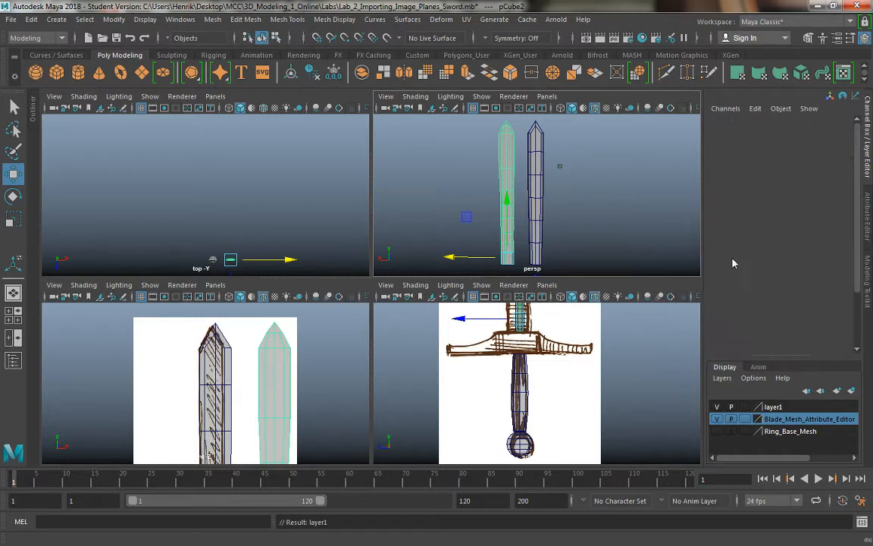
double_click(775, 408)
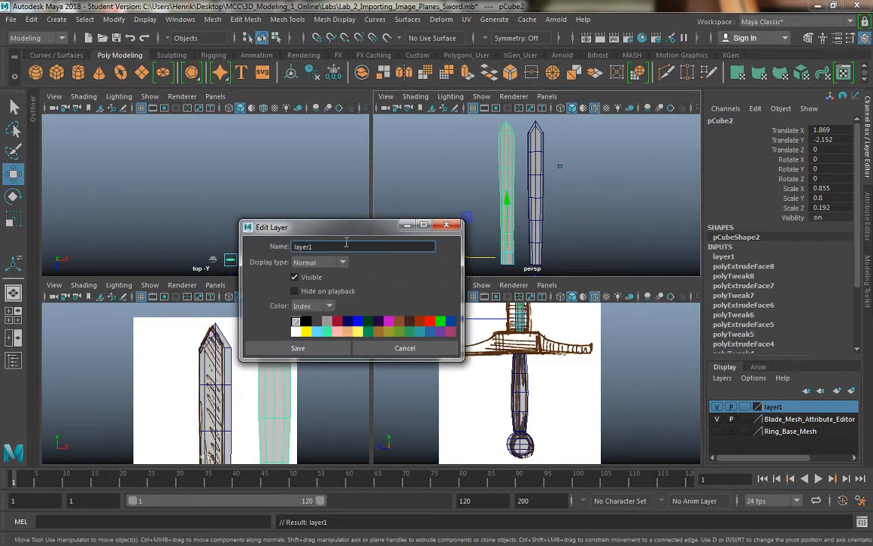
text(Blade_Mesh_Extrude)
click(298, 348)
click(720, 408)
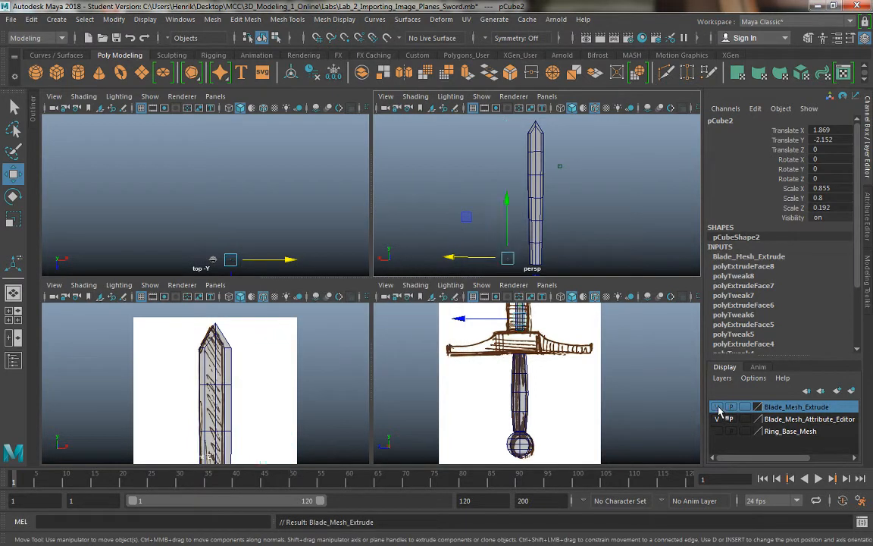
click(582, 228)
Create a polygon cube and move it down to the crossguard of the sketch in the front view, at about Y -2.87.
alt+middle_drag(582, 228, 583, 153)
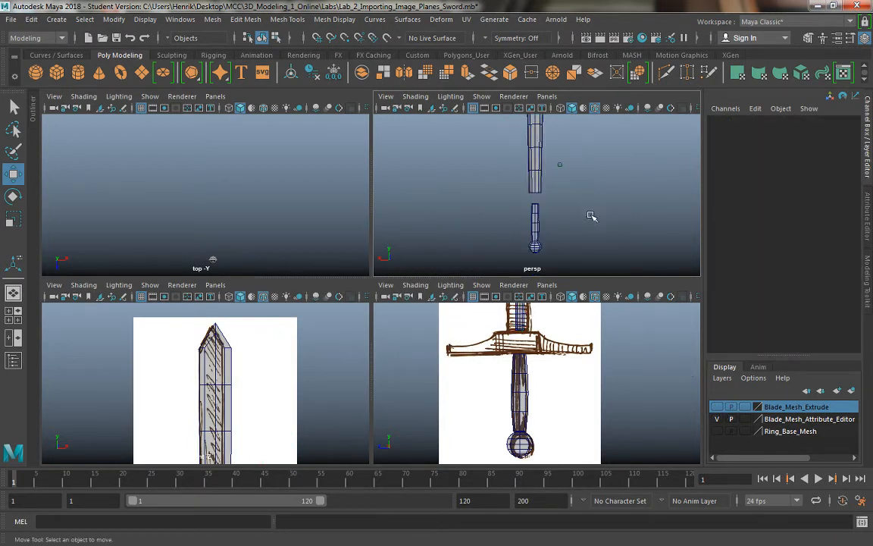
alt+drag(590, 216, 577, 219)
key(space)
alt+middle_drag(455, 388, 459, 194)
scroll(464, 293, down, 2)
alt+middle_drag(462, 323, 458, 223)
alt+middle_drag(472, 362, 465, 301)
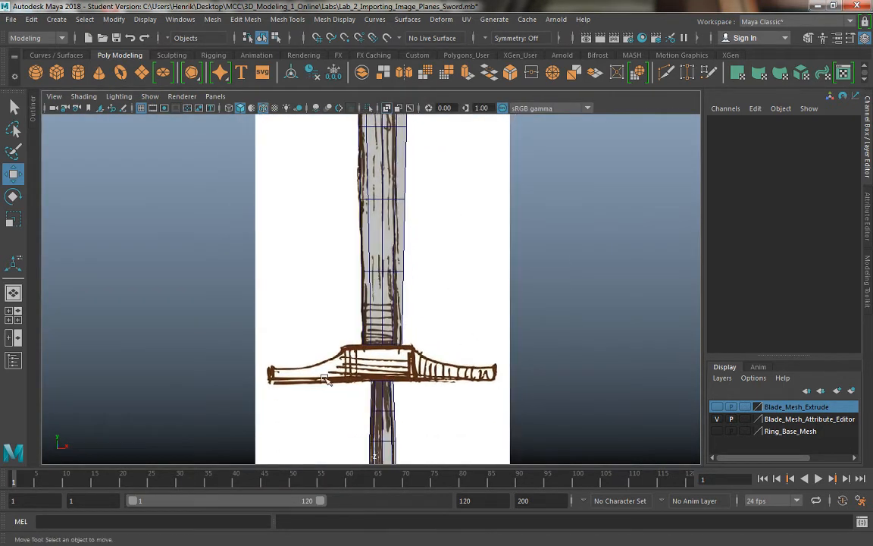
click(468, 76)
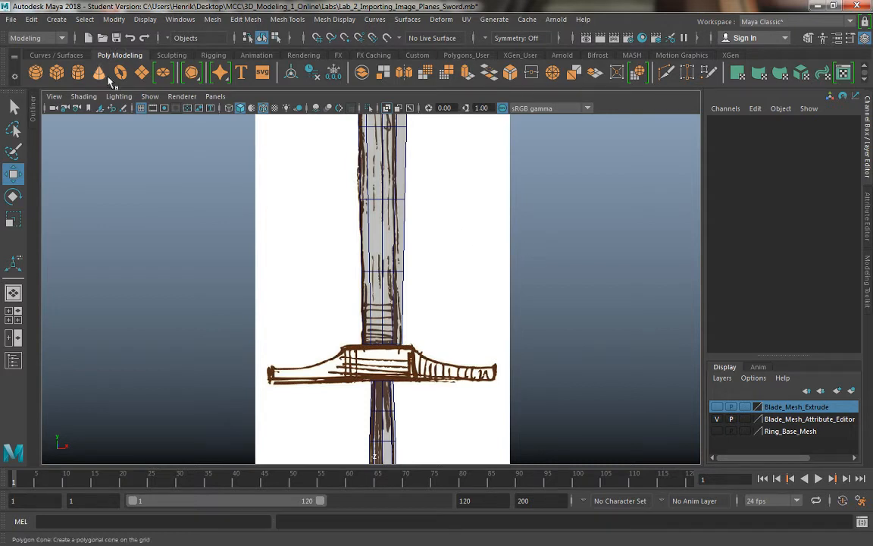
click(61, 75)
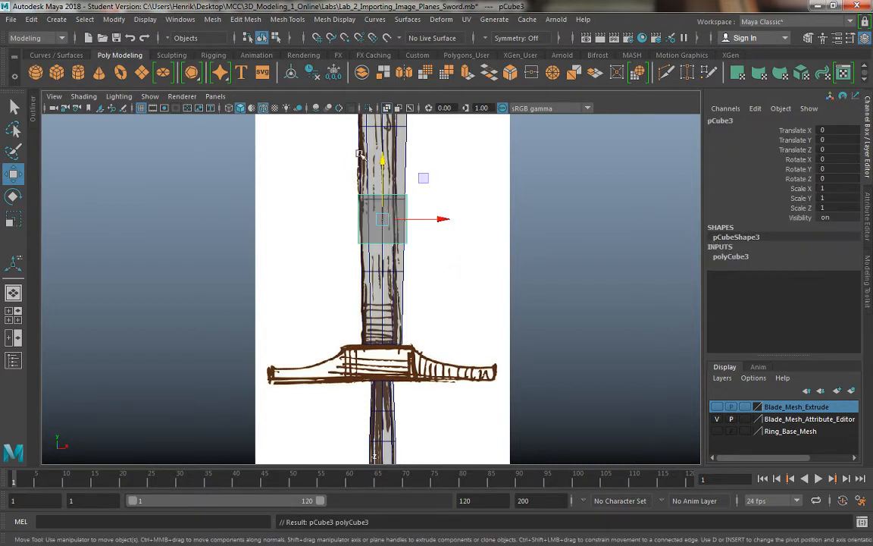
drag(381, 160, 381, 343)
Scale the crossguard cube to 0.7 along Y and lower it slightly to about Y -2.9 to match the sketch.
key(r)
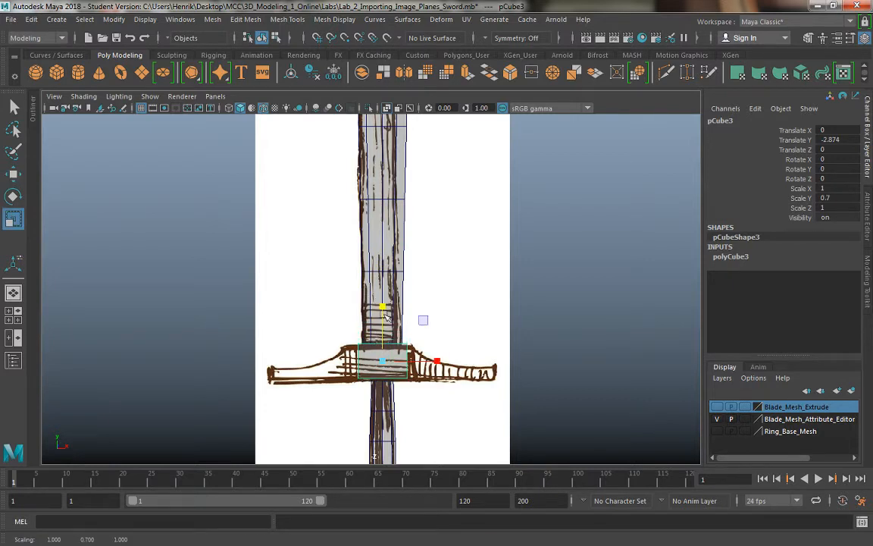
key(w)
drag(382, 302, 383, 300)
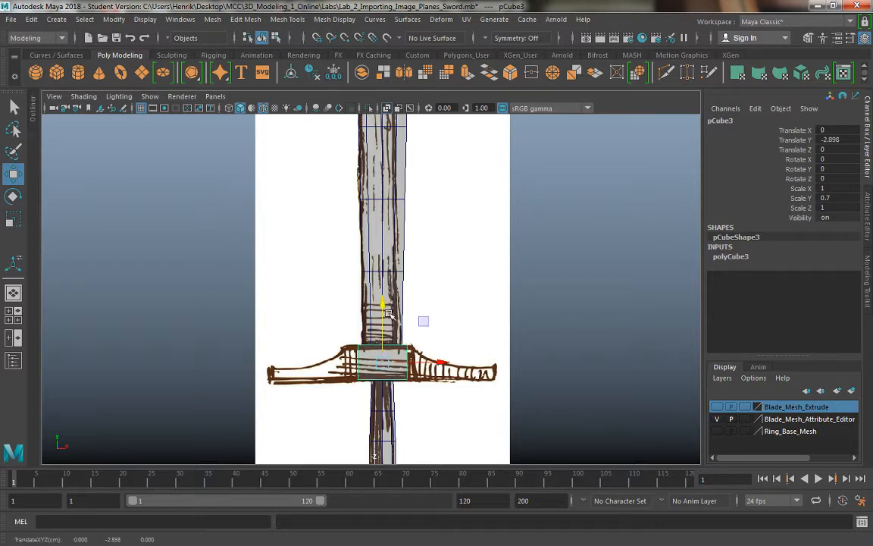
Switch the crossguard cube to face selection in the perspective view.
key(space)
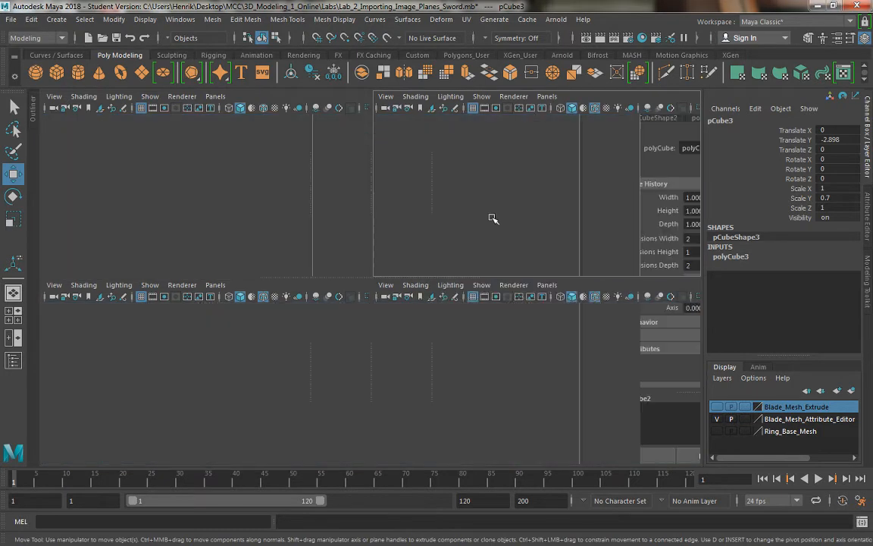
key(space)
alt+drag(433, 288, 380, 307)
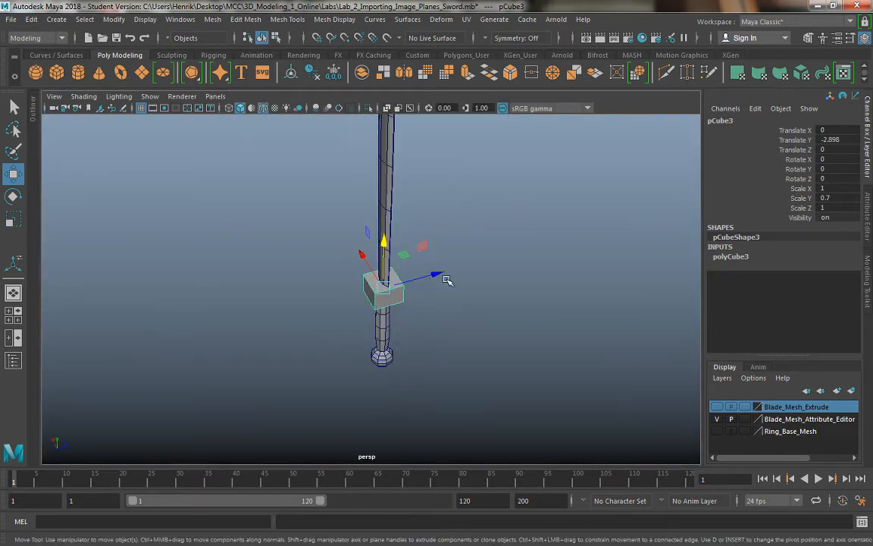
key(r)
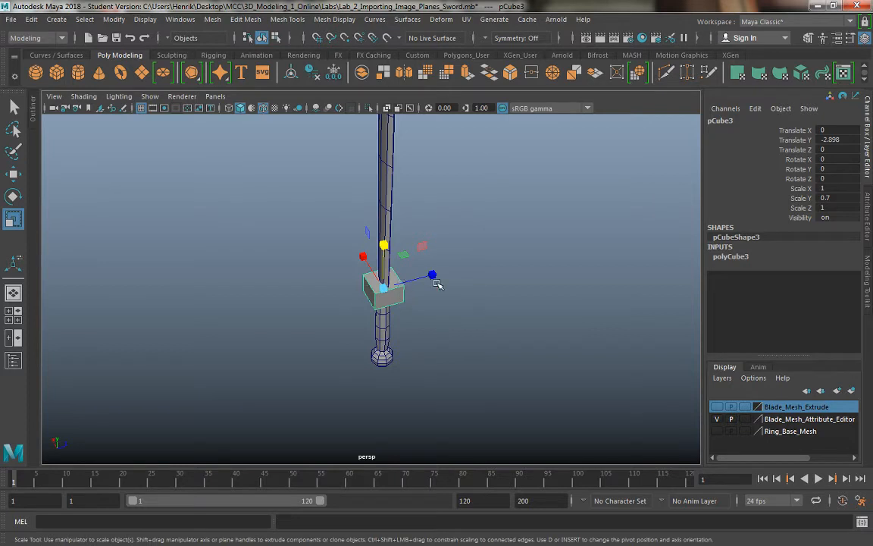
alt+drag(437, 284, 358, 292)
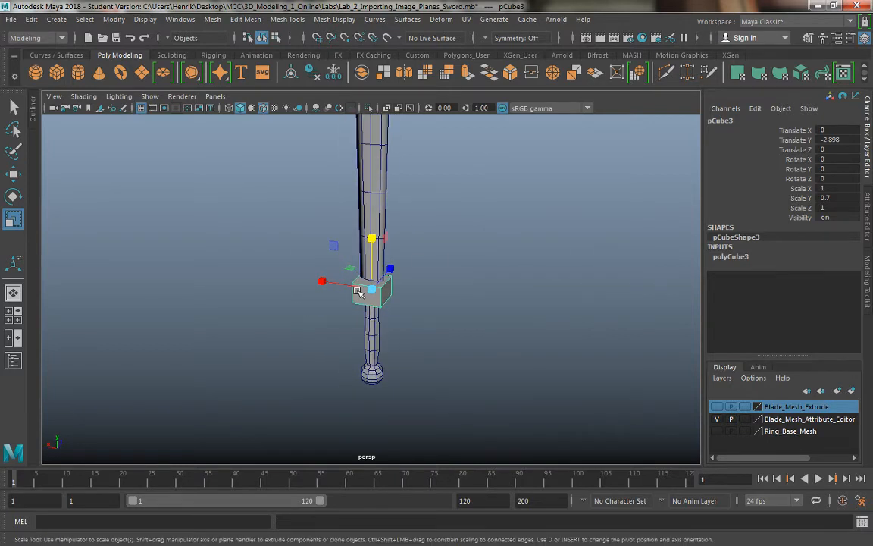
right_drag(357, 292, 364, 218)
click(361, 298)
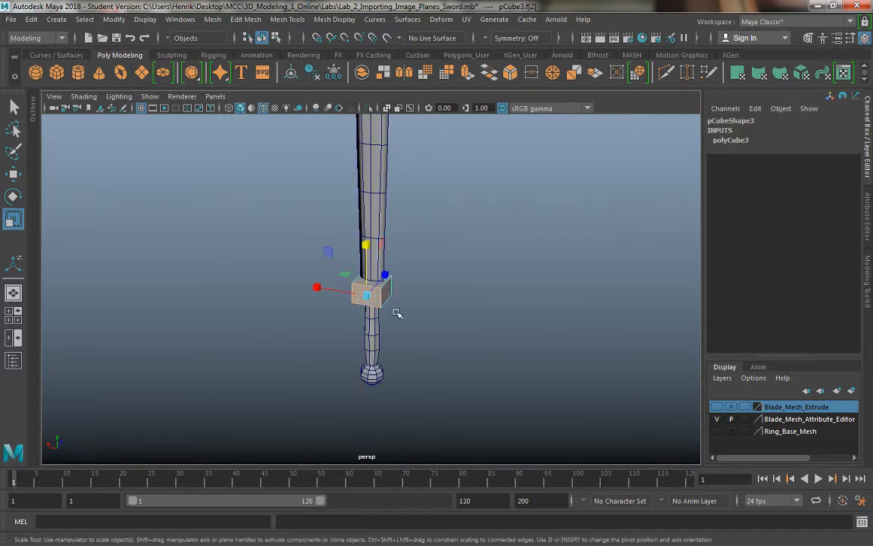
alt+drag(394, 309, 419, 244)
shift+click(382, 309)
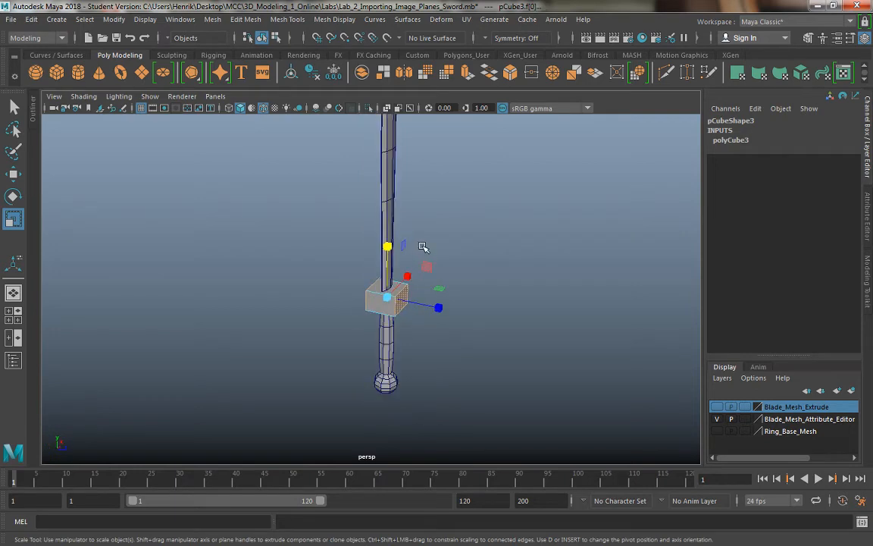
key(space)
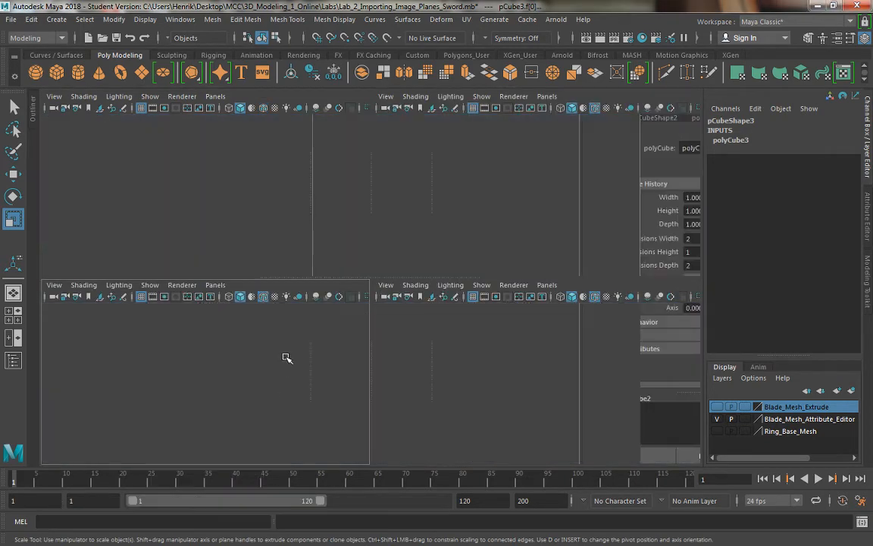
key(space)
alt+right_drag(303, 289, 415, 400)
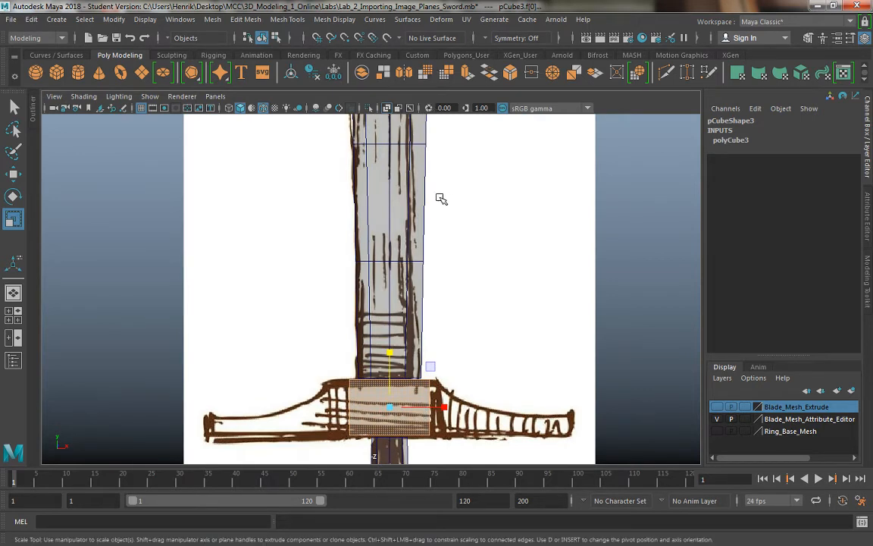
key(space)
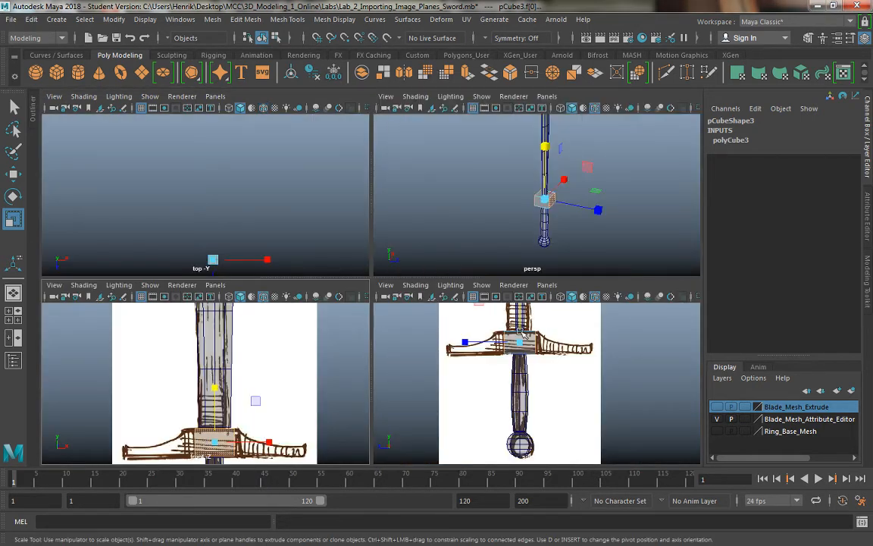
Select the two opposite end faces of the crossguard cube that point along X, and frame the crossguard in the front view.
click(537, 199)
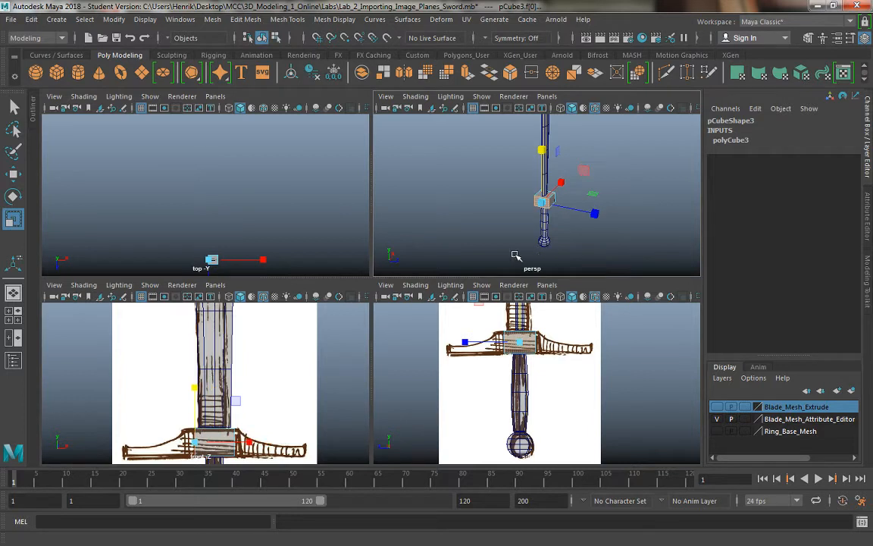
alt+drag(537, 198, 473, 254)
shift+click(542, 202)
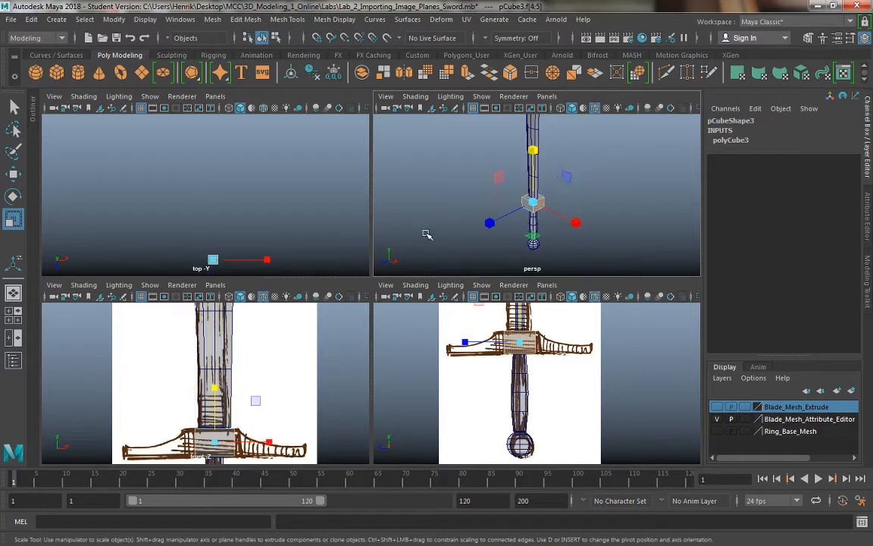
alt+drag(428, 234, 572, 215)
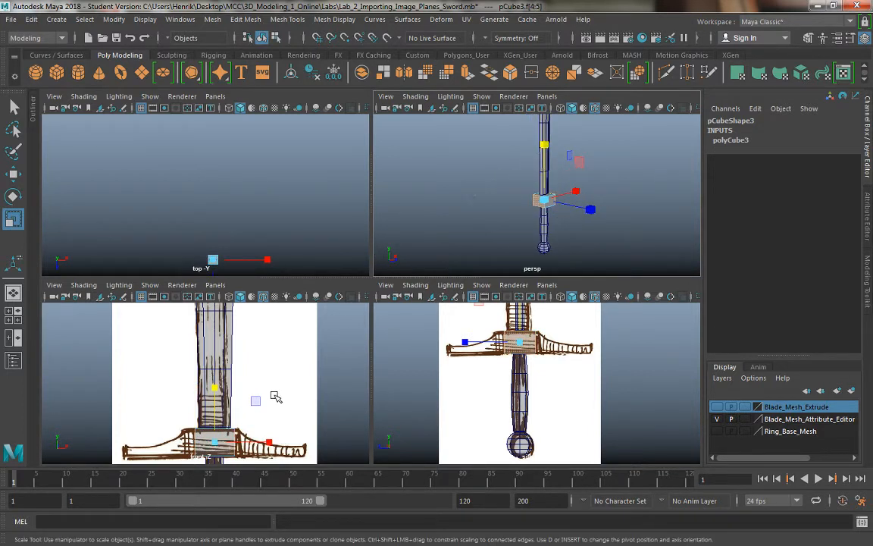
alt+middle_drag(295, 396, 298, 347)
key(space)
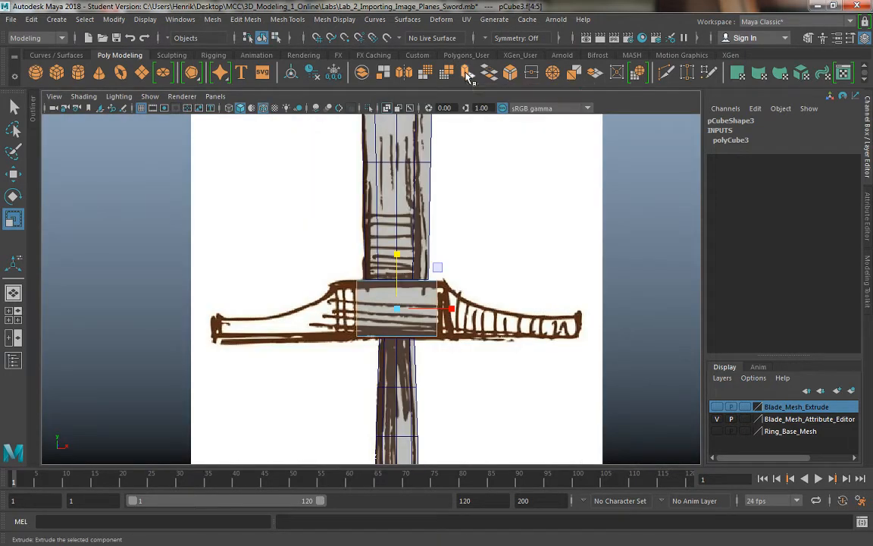
Extrude both end faces and scale them apart along X to the sketch's upper corners.
click(466, 73)
key(r)
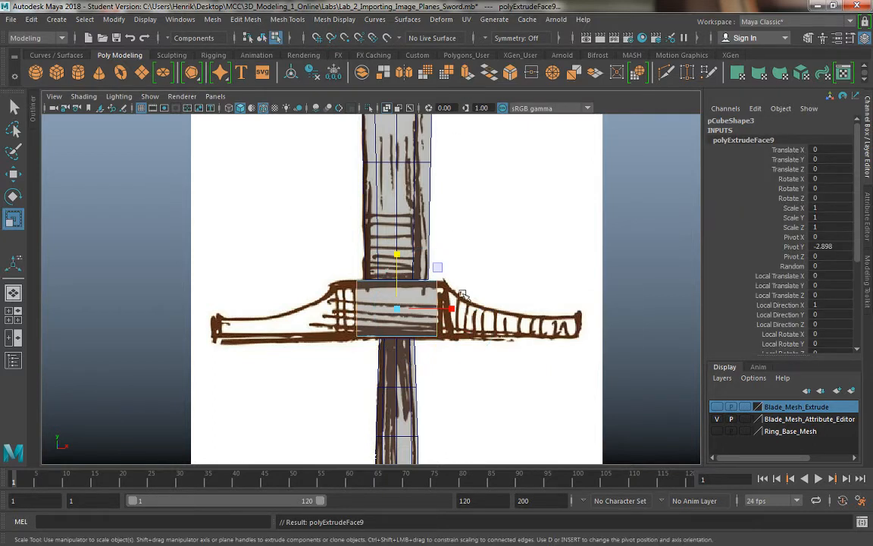
drag(451, 309, 508, 318)
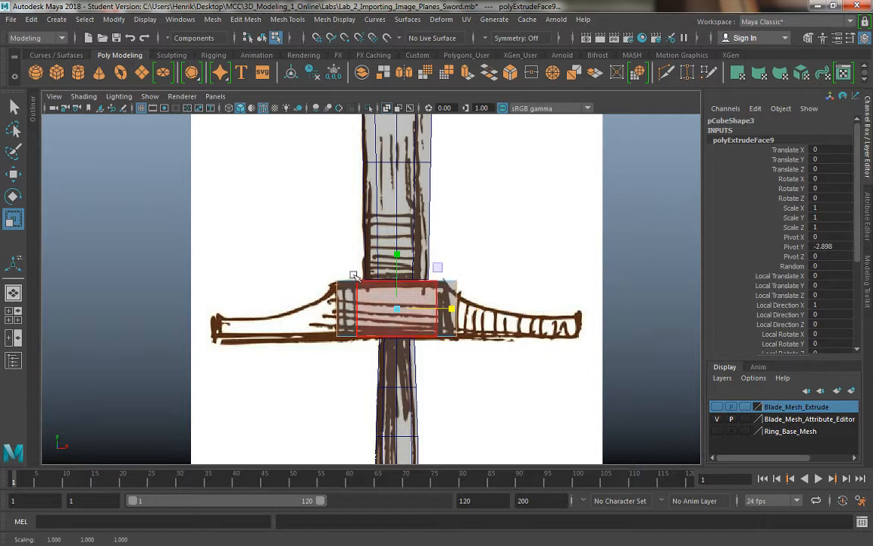
Extrude the end faces a second time and scale them outward along X into the sloped part of the crossguard.
key(ctrl+e)
key(w)
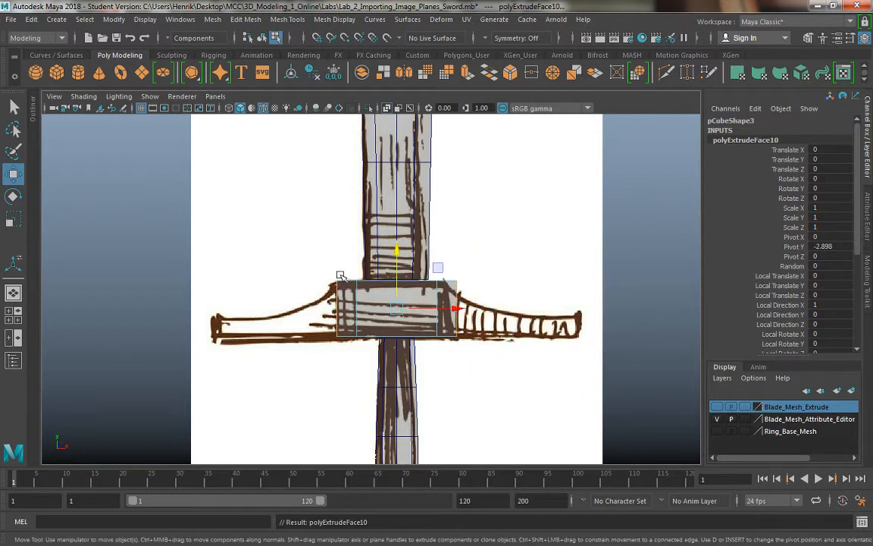
key(r)
drag(452, 307, 507, 312)
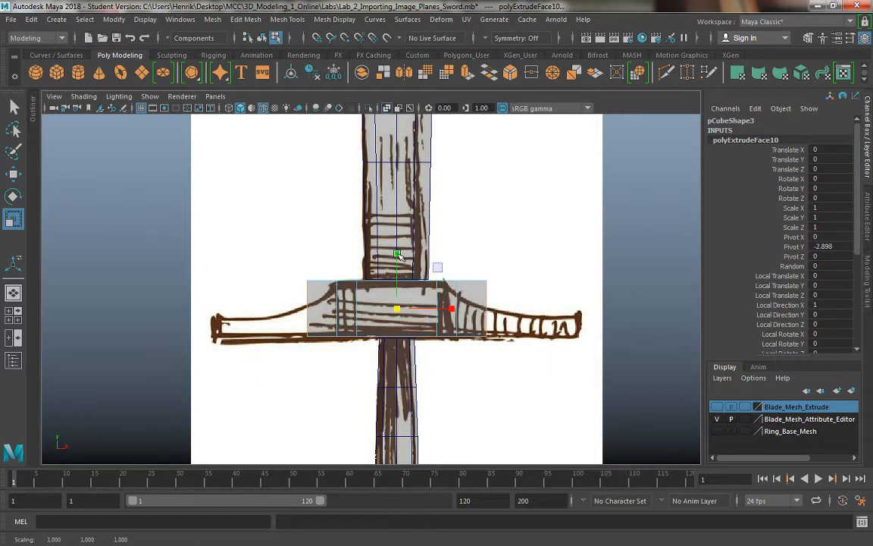
Reduce the height of the second extrusion's end faces and shift them to about X 0.114, Y -3.058 to follow the sketched slope.
mouse_move(398, 254)
mouse_down()
mouse_move(398, 285)
mouse_move(398, 251)
mouse_up()
key(w)
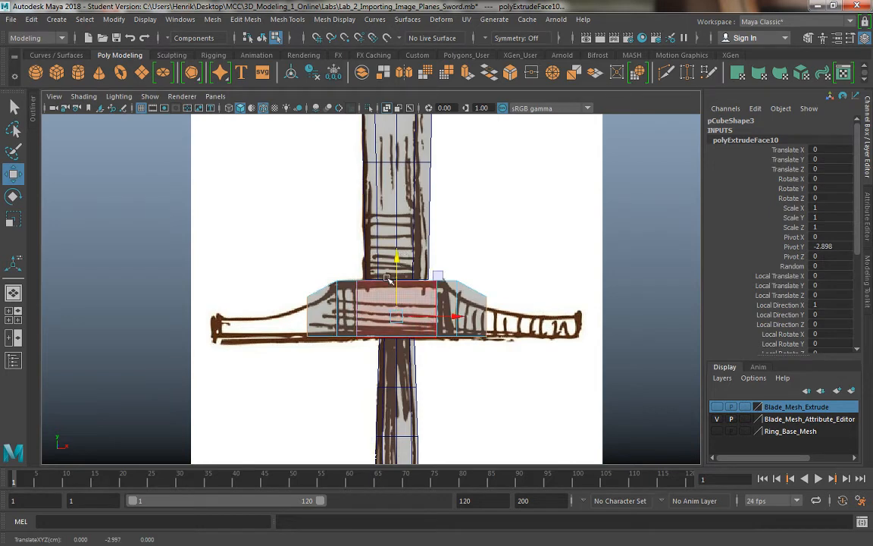
key(r)
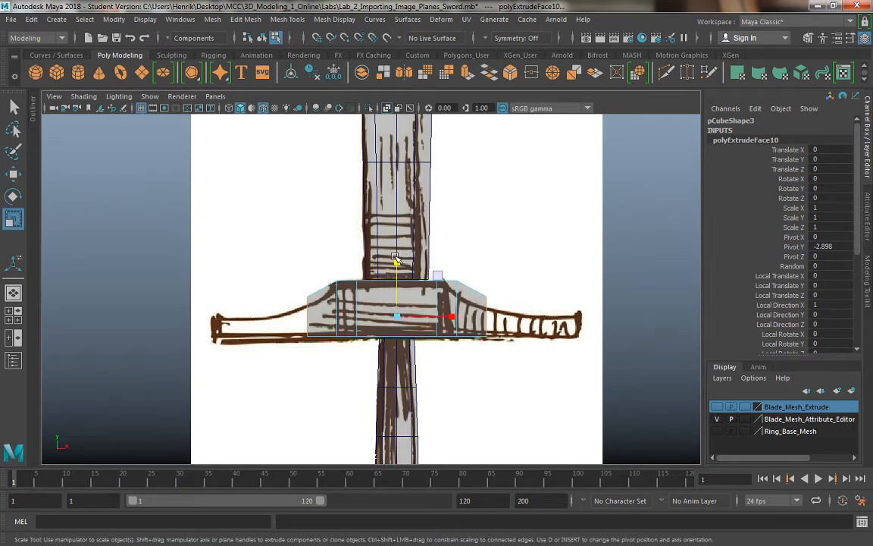
drag(397, 272, 397, 286)
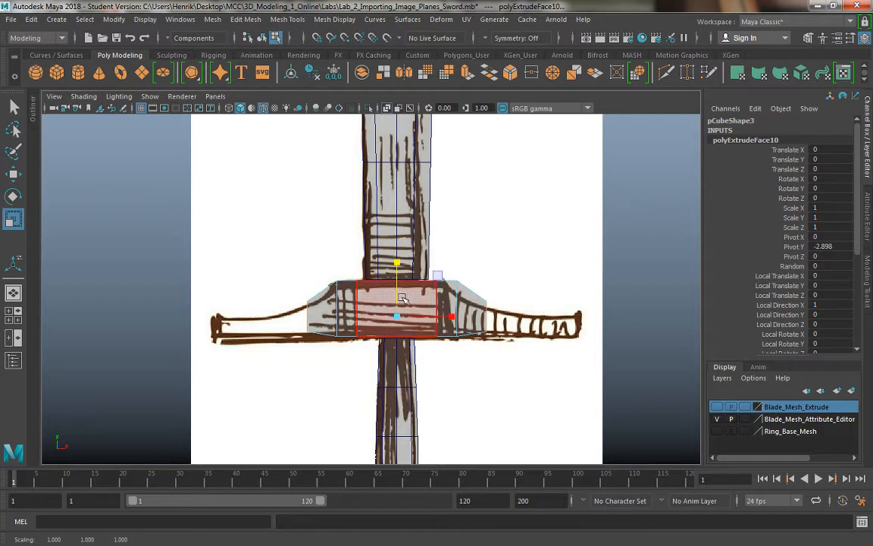
key(w)
drag(453, 317, 462, 318)
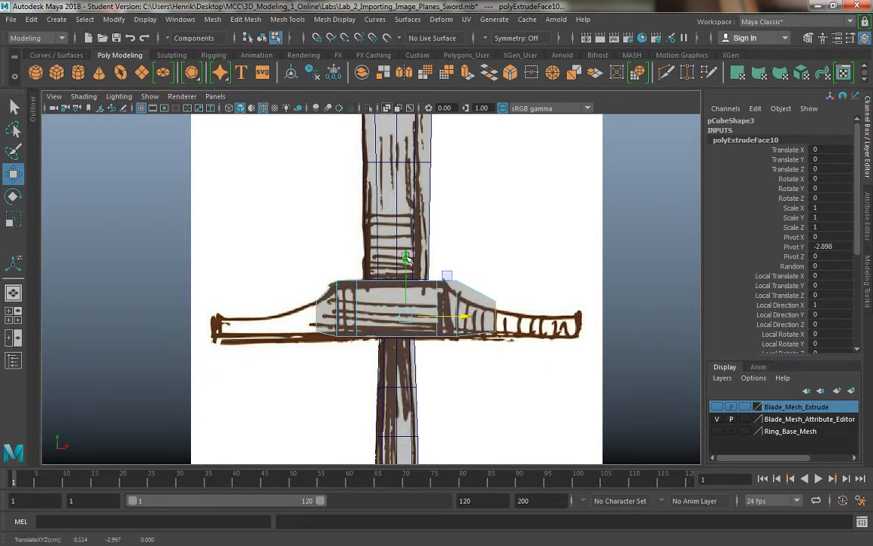
drag(407, 257, 406, 262)
Extrude the end faces a third time, spread them along X, reduce their height and lower them to about Y -3.134.
key(ctrl+e)
key(w)
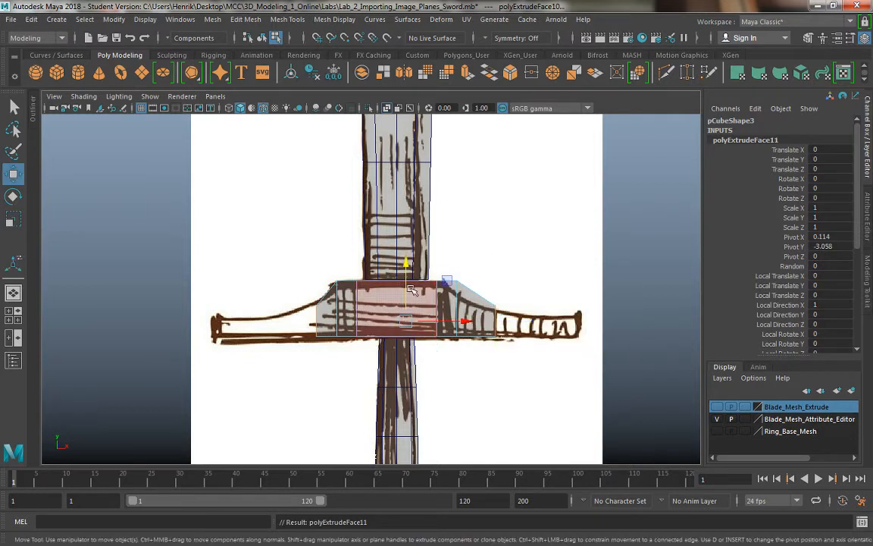
key(r)
drag(464, 324, 499, 323)
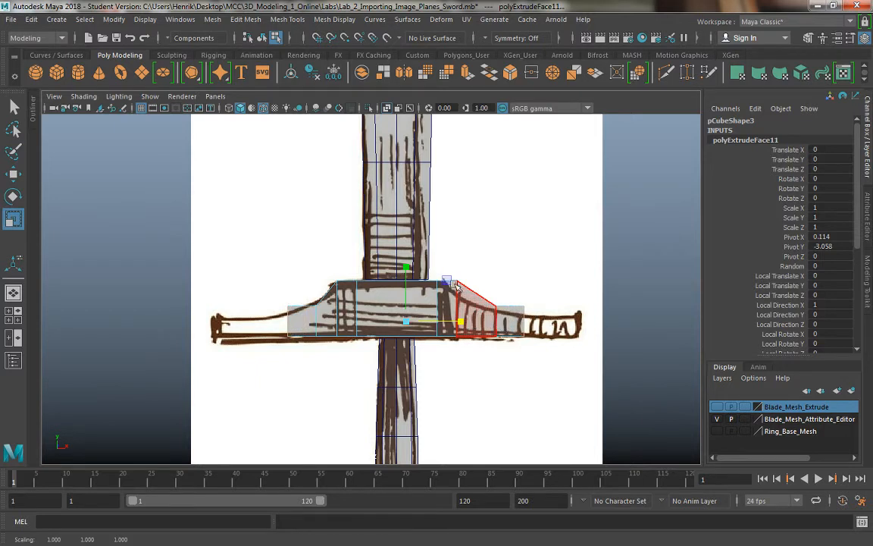
mouse_move(408, 267)
mouse_down()
mouse_move(406, 274)
mouse_move(407, 266)
mouse_up()
key(w)
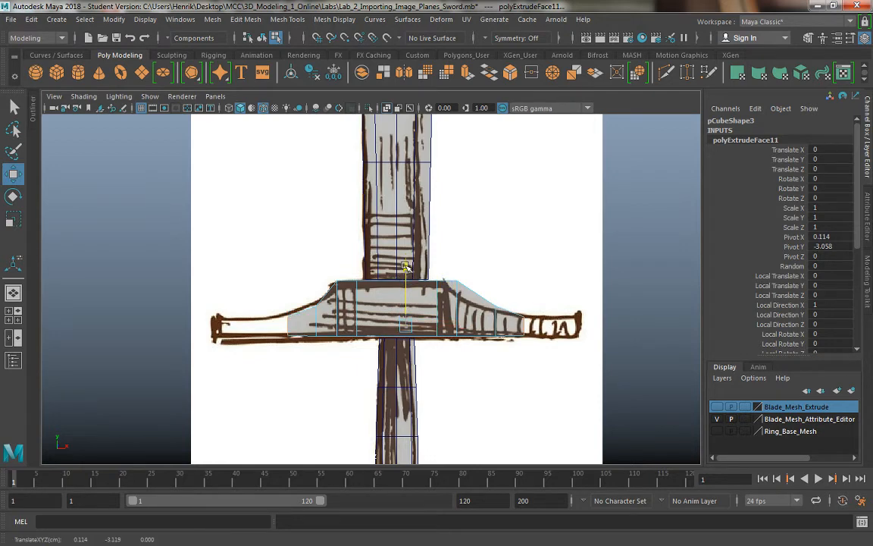
drag(406, 267, 408, 269)
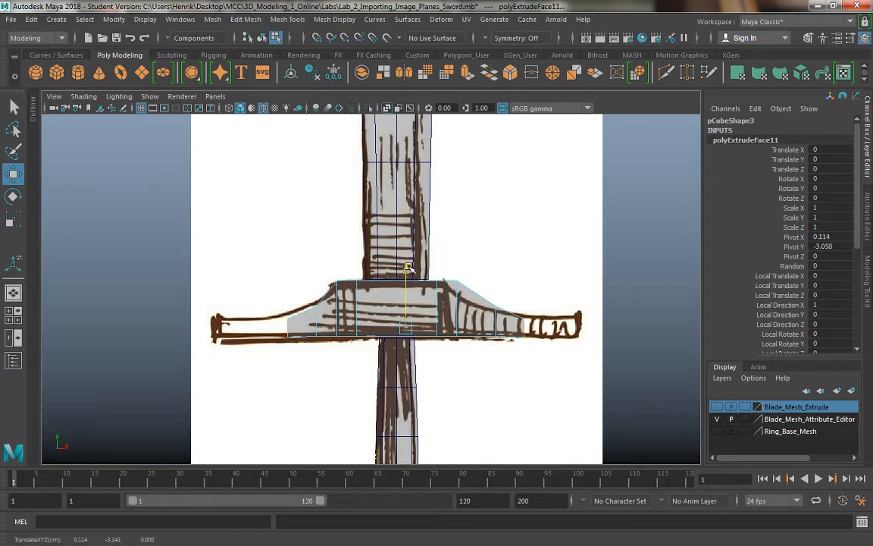
Extrude the end faces a fourth time, spread them along X, reduce their height slightly and lower them to about Y -3.141.
key(ctrl+e)
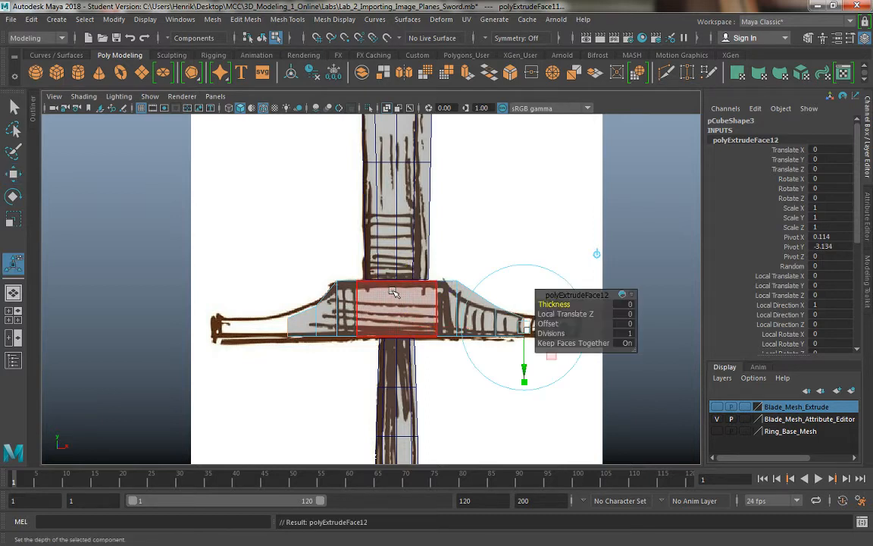
key(w)
key(r)
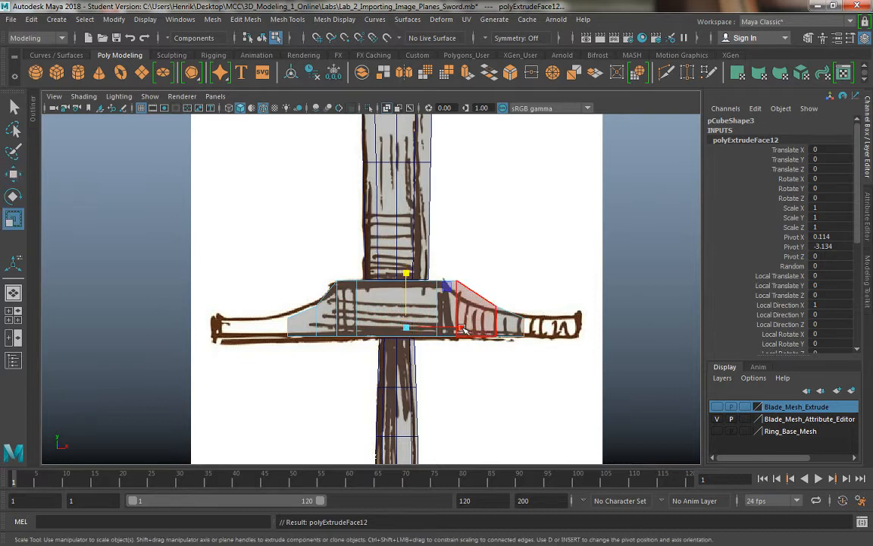
drag(462, 329, 493, 333)
click(407, 327)
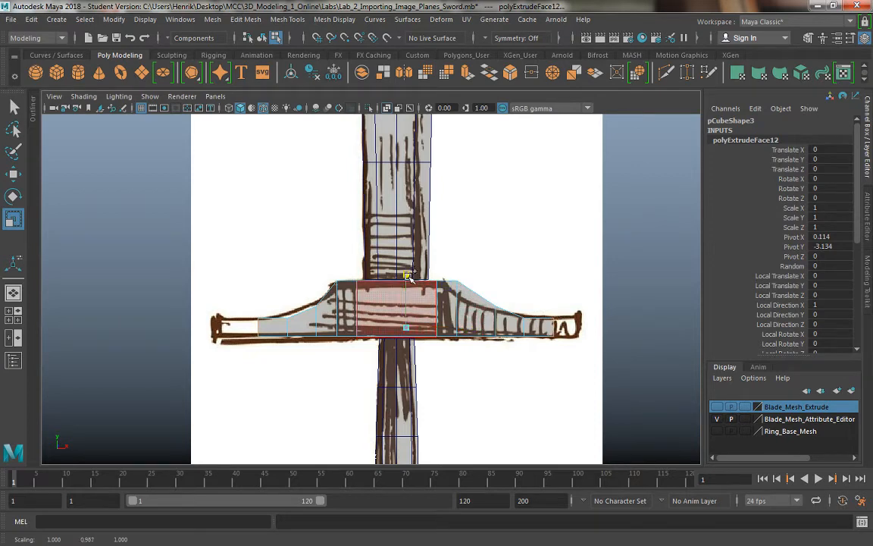
key(w)
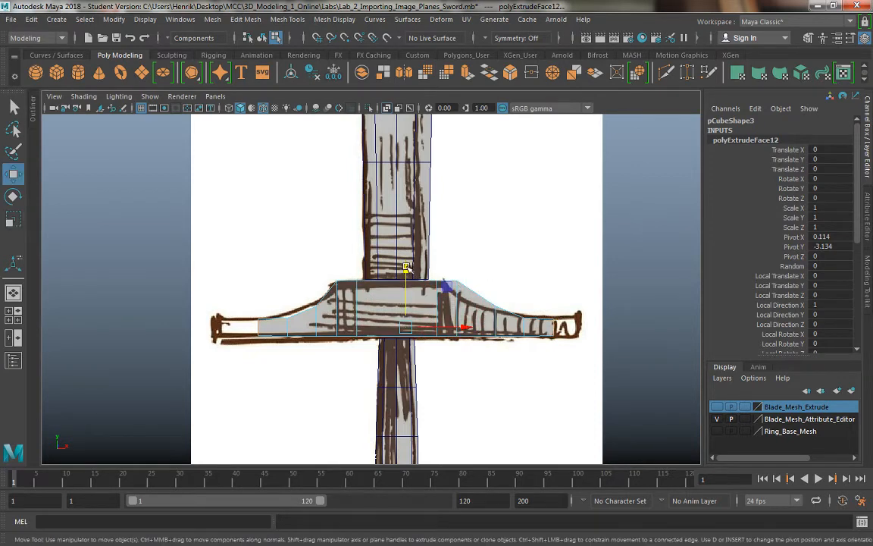
drag(407, 267, 407, 270)
Extrude the end faces a fifth time, scale them along X towards the sketched crossguard tips, and clear the selection.
key(ctrl+e)
key(w)
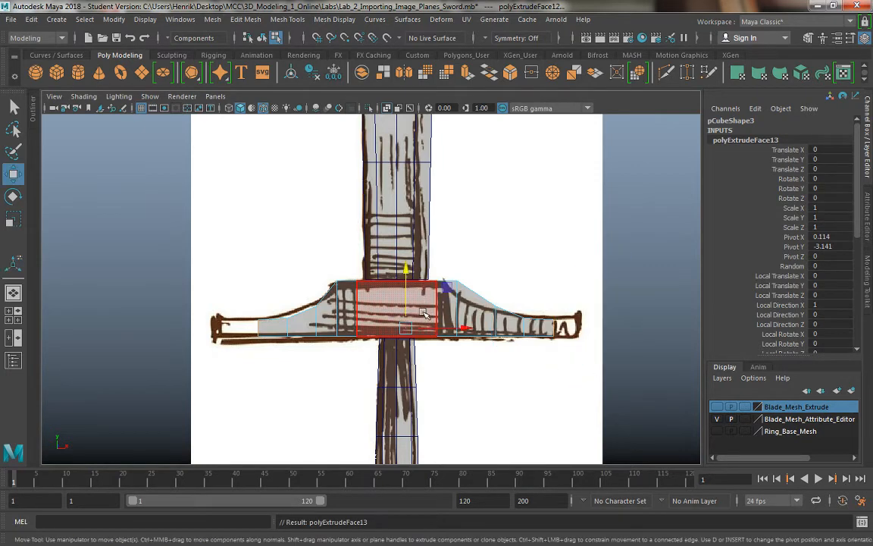
key(r)
drag(460, 327, 490, 330)
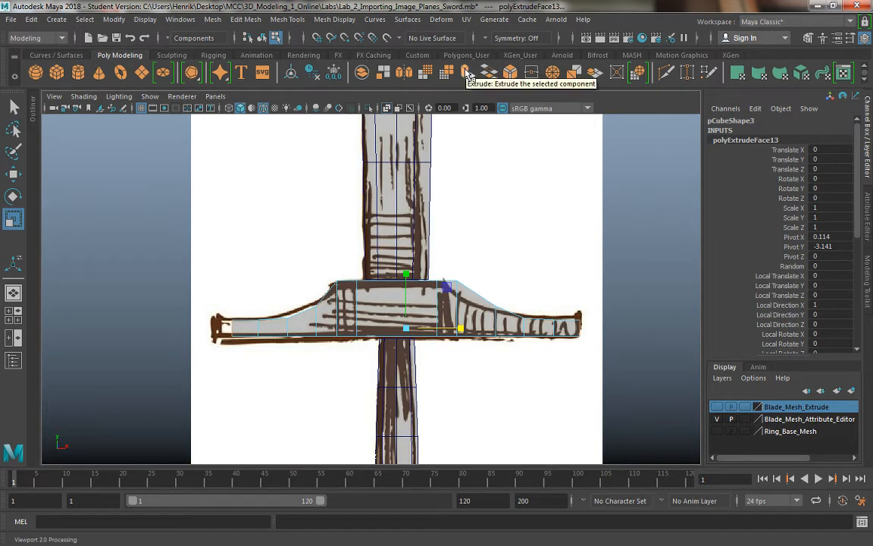
click(248, 19)
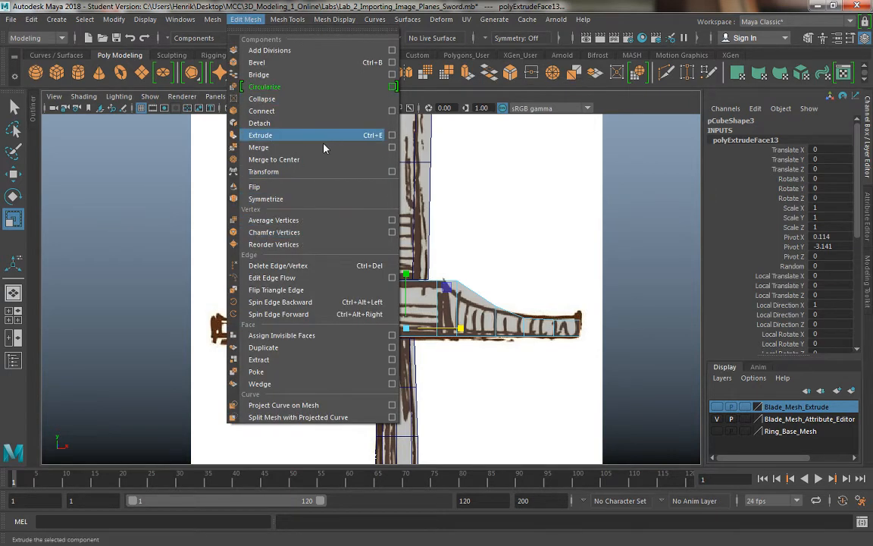
click(160, 182)
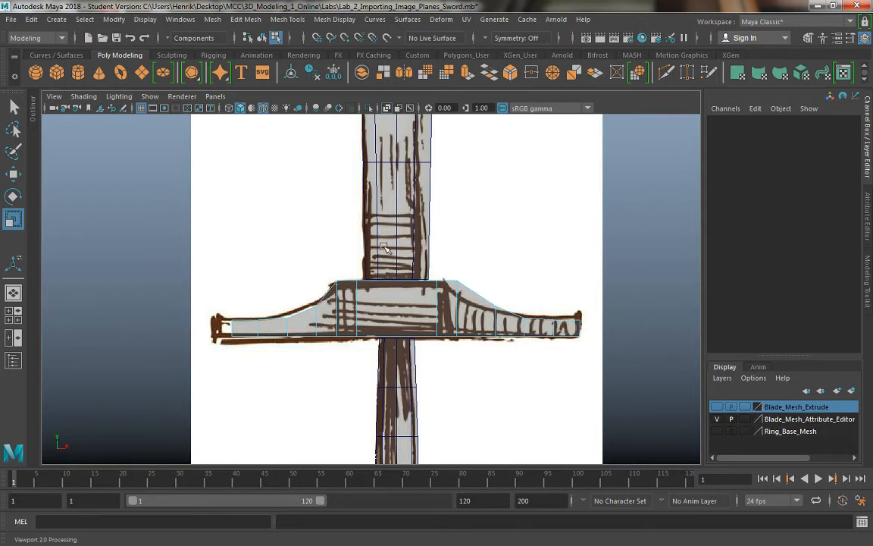
Examine the extruded crossguard's shape and thickness up close in the perspective view.
key(space)
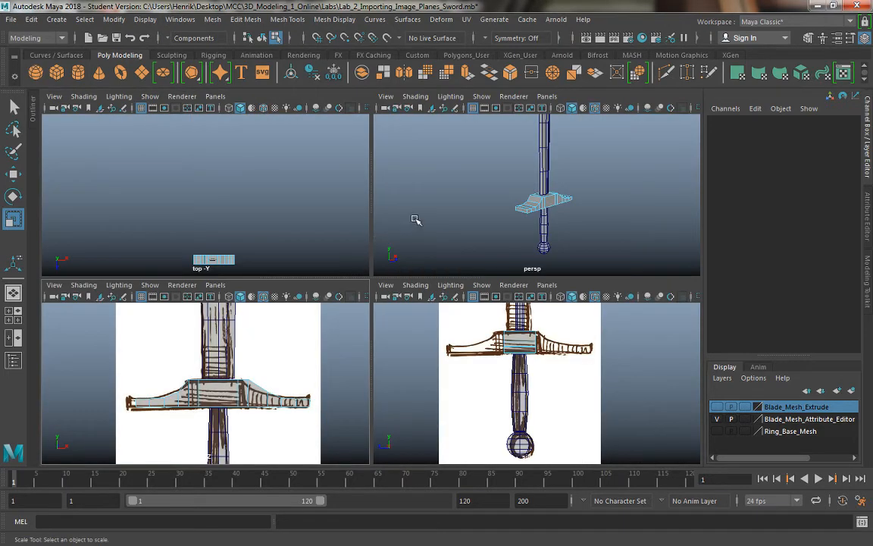
alt+drag(447, 184, 532, 221)
alt+right_drag(494, 178, 541, 245)
alt+drag(541, 245, 535, 216)
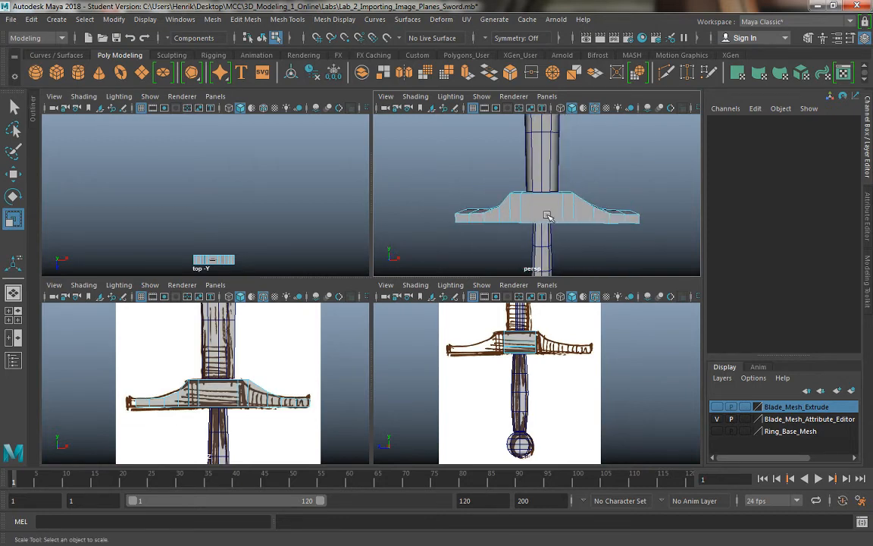
Select the front and back faces of the crossguard's central block.
right_click(540, 218)
right_drag(540, 217, 540, 218)
click(529, 212)
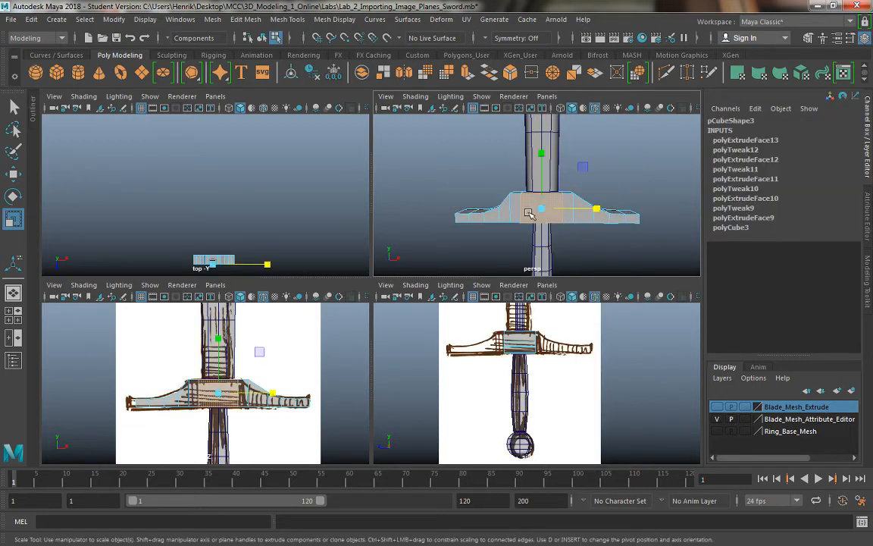
alt+drag(598, 232, 470, 214)
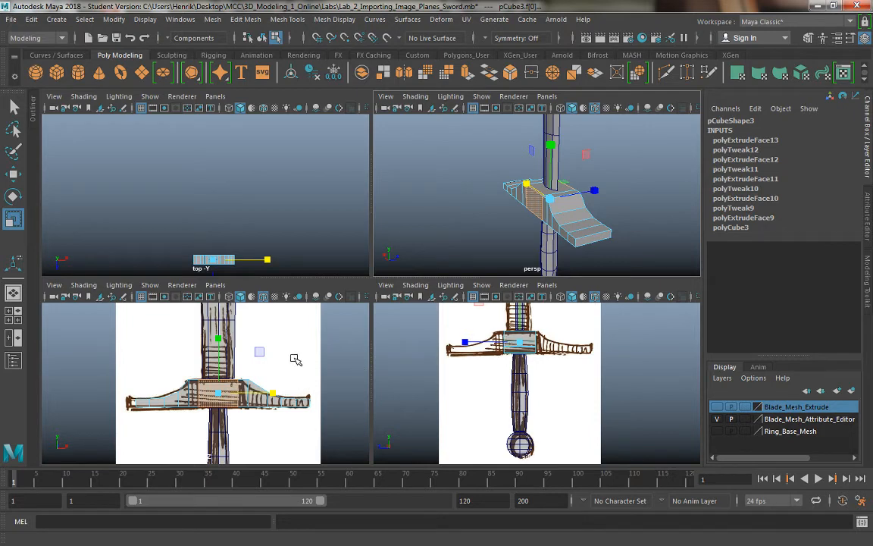
alt+drag(530, 223, 551, 218)
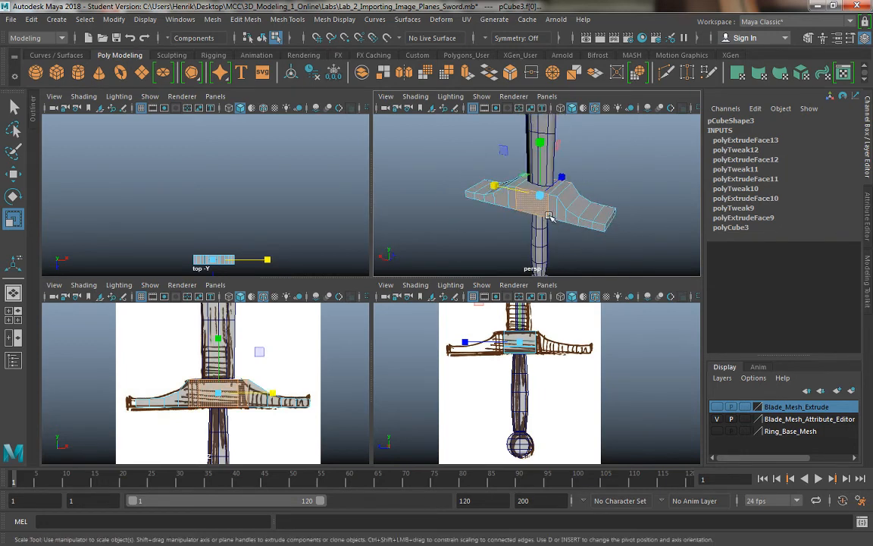
alt+drag(495, 230, 460, 257)
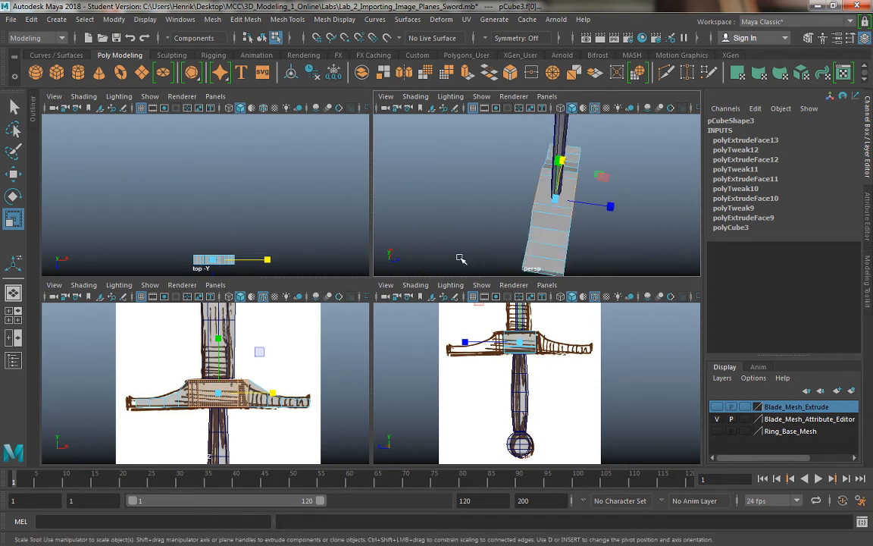
click(467, 74)
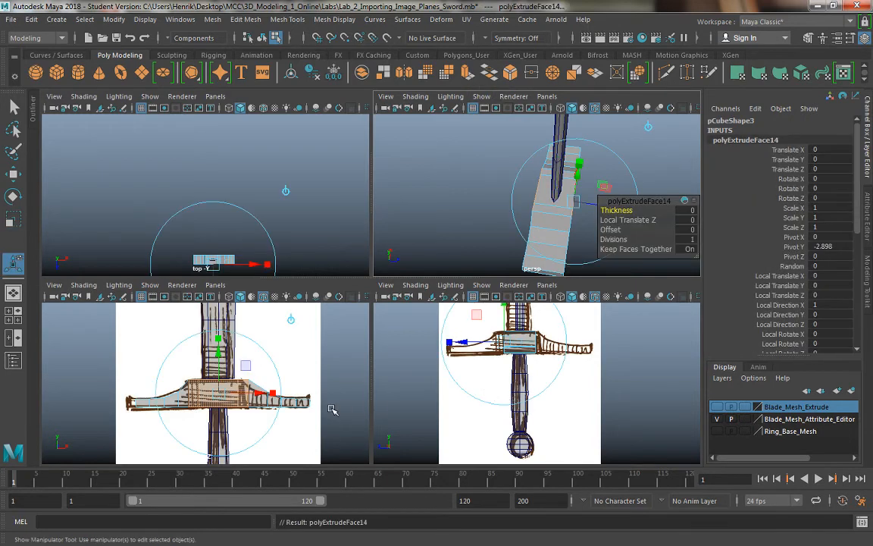
key(r)
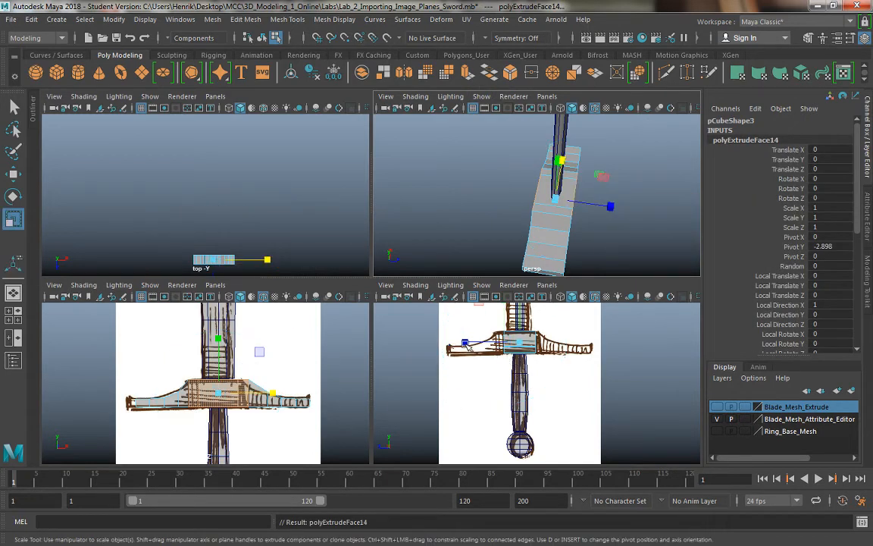
drag(464, 343, 415, 343)
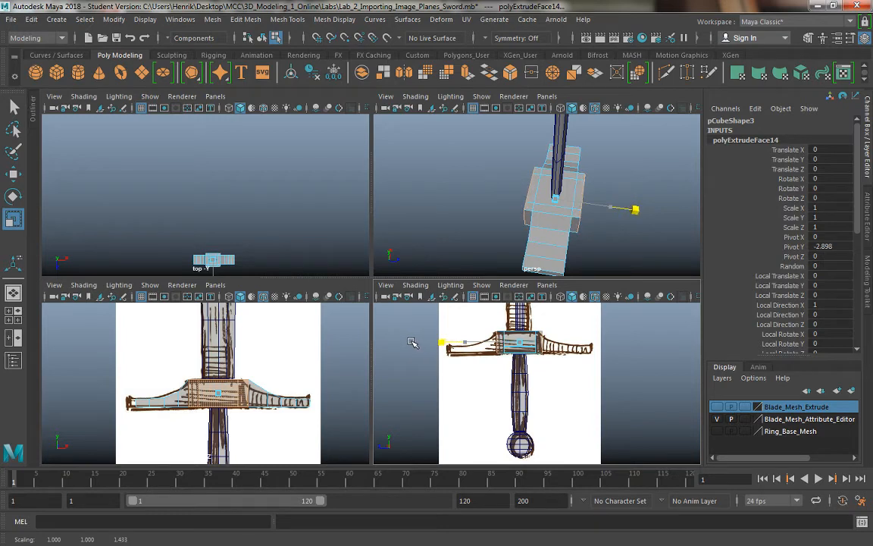
drag(410, 343, 410, 343)
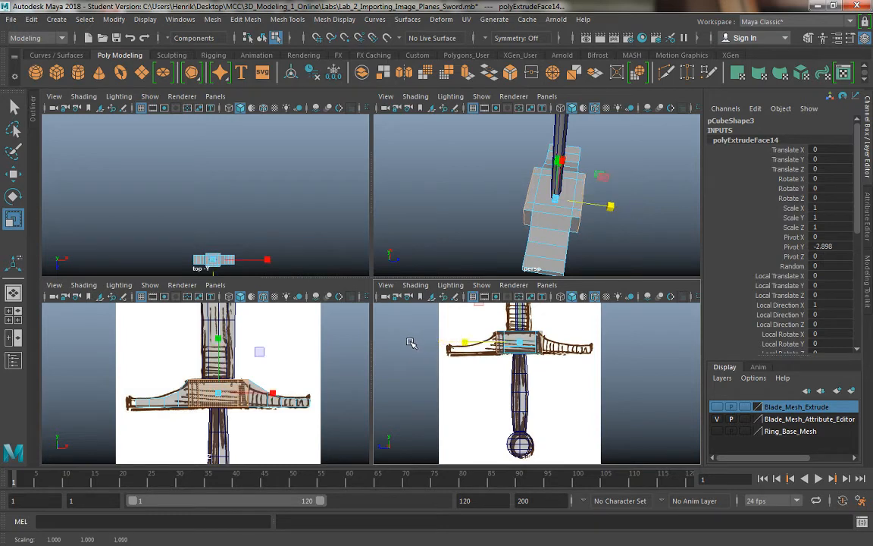
key(ctrl+z)
key(ctrl+z)
key(ctrl+z)
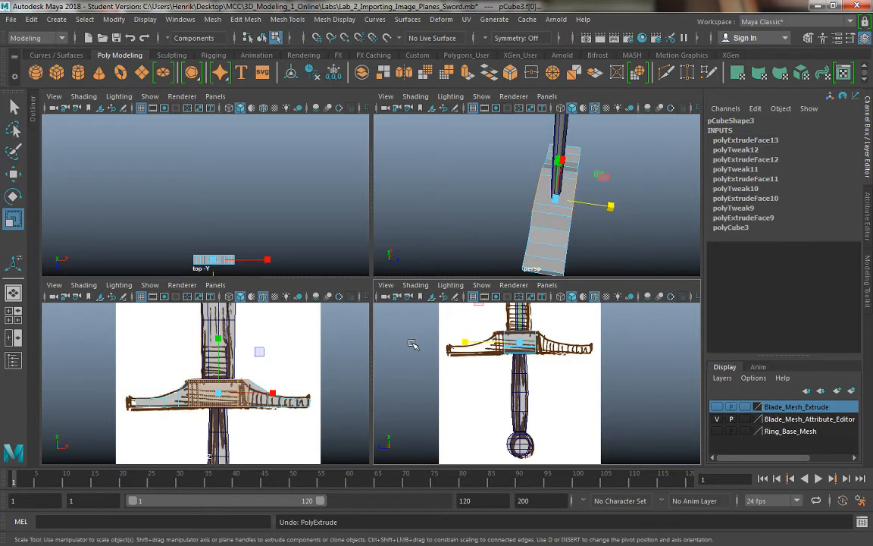
Extrude the central block's front and back faces and spread them outward along Z.
alt+drag(553, 232, 559, 177)
shift+click(523, 202)
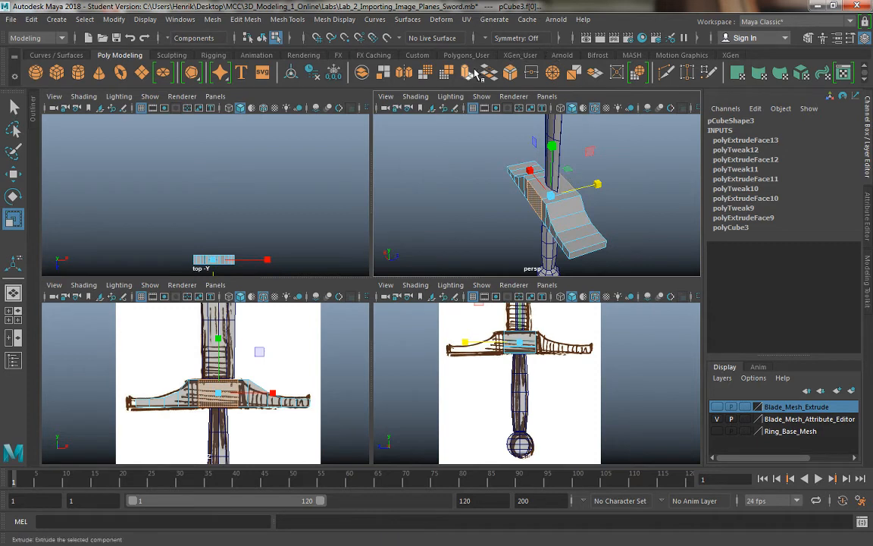
click(426, 70)
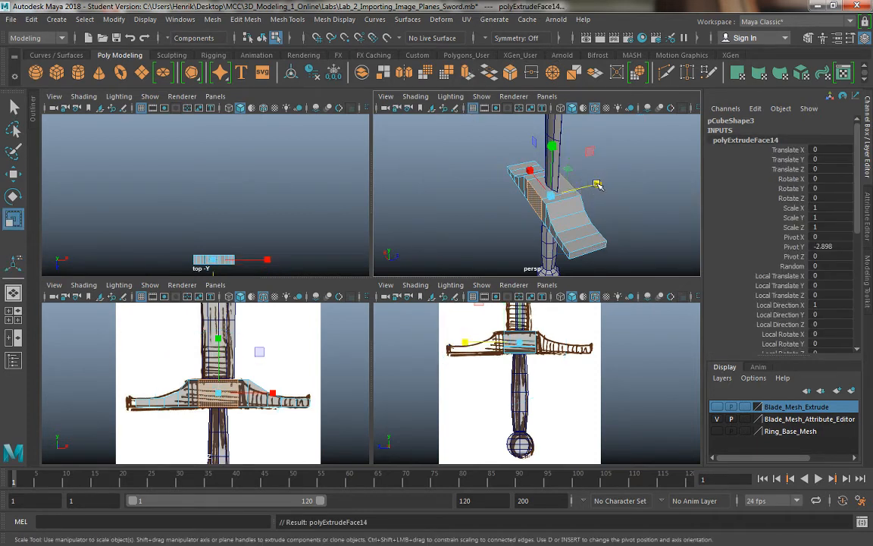
drag(597, 184, 652, 187)
Extrude the front and back faces a second time in the side view, spread them along Z, reduce their height and lower them to about Y -3.013.
key(space)
key(space)
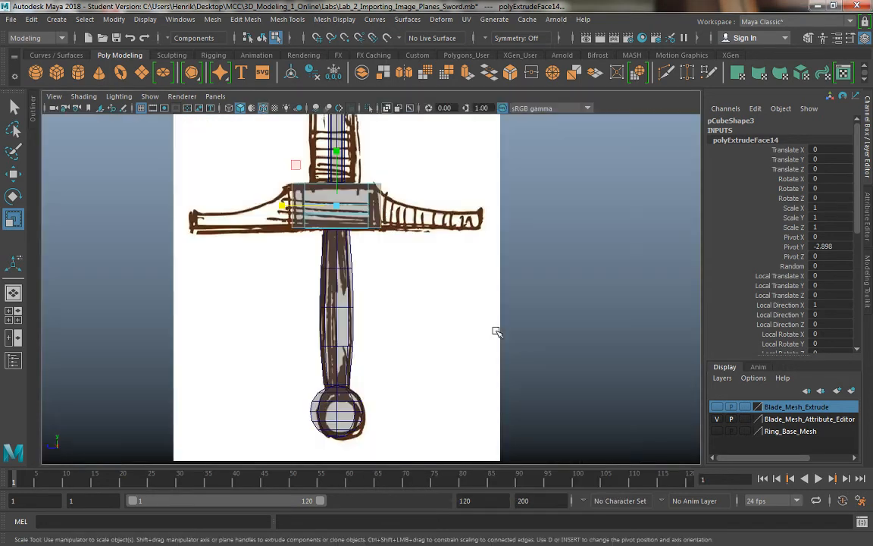
key(t)
key(ctrl+e)
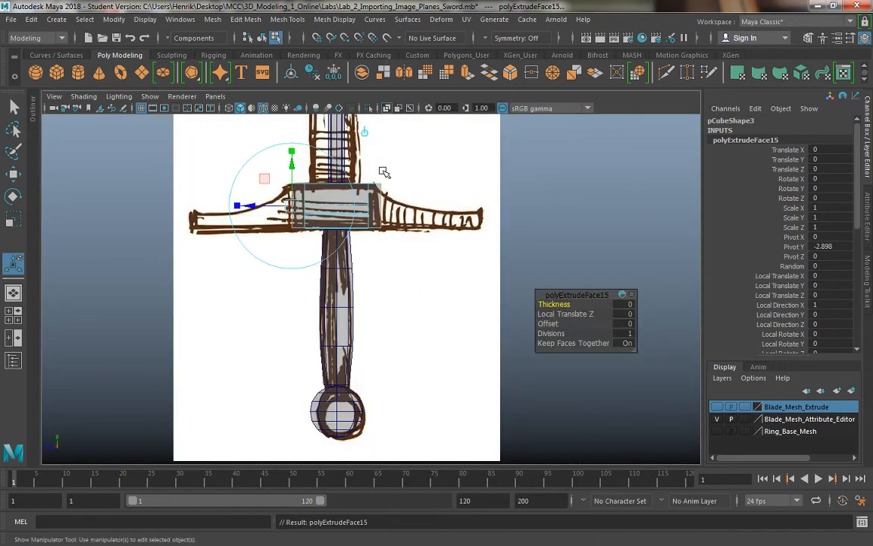
key(r)
drag(281, 206, 227, 201)
mouse_move(338, 153)
mouse_down()
mouse_move(336, 173)
mouse_move(338, 155)
mouse_up()
key(w)
Extrude the front and back faces a third time, spread them along Z, reduce their height and lower them to about Y -3.08.
key(ctrl+e)
key(w)
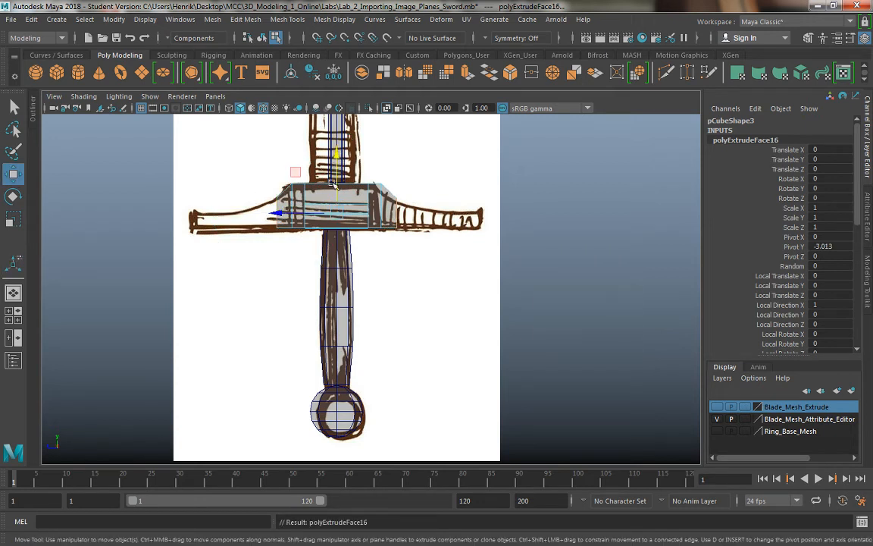
key(r)
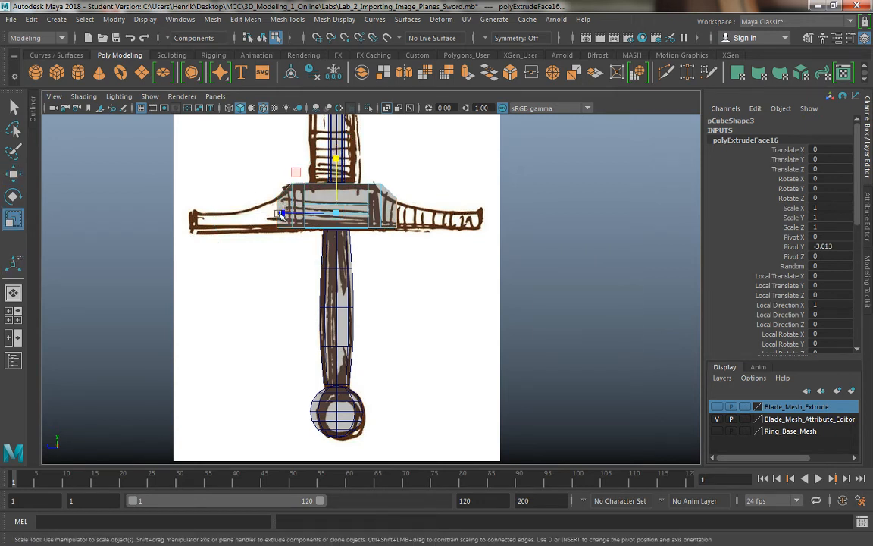
drag(277, 211, 250, 211)
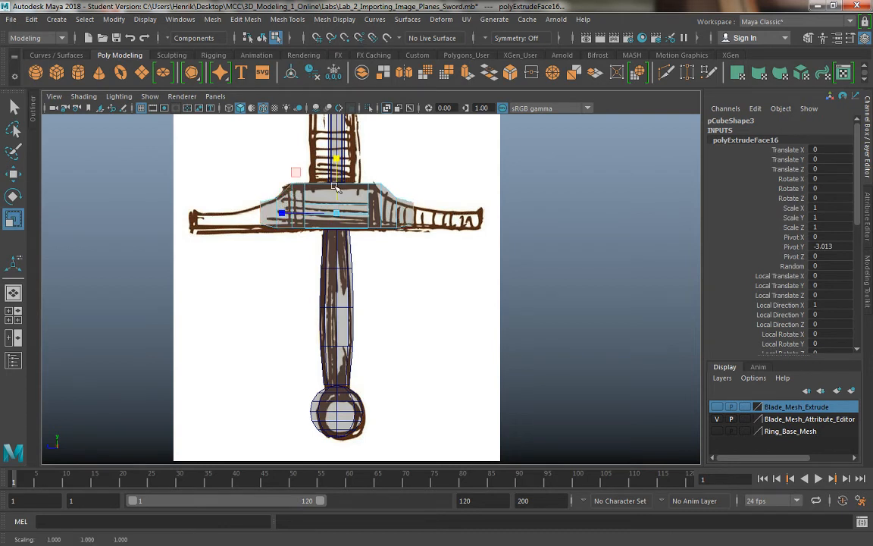
key(w)
drag(338, 155, 339, 160)
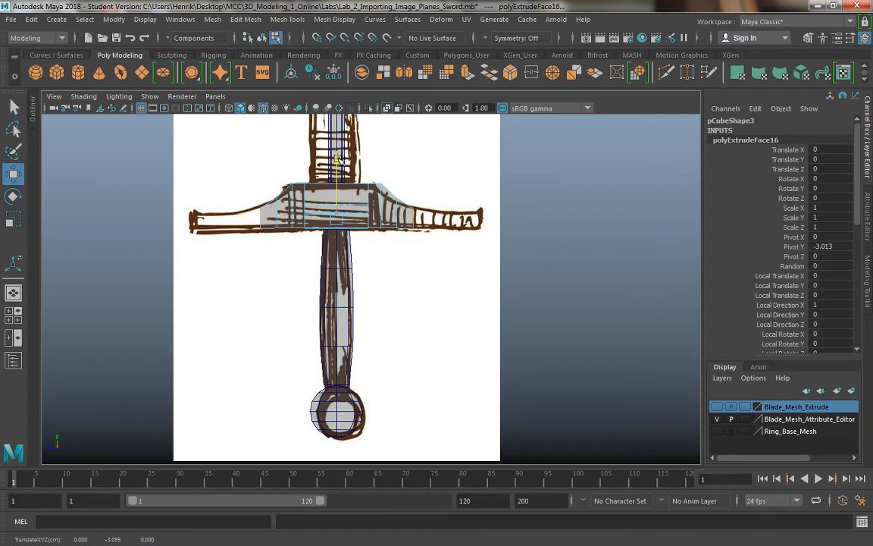
Extrude the front and back faces a fourth time, spread them along Z, reduce their height and lower them to about Y -3.128.
key(ctrl+e)
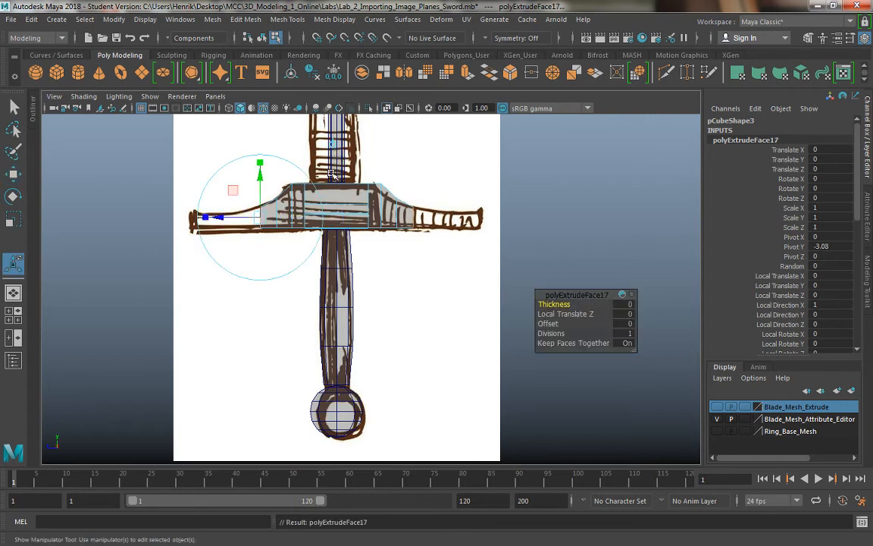
key(r)
drag(280, 219, 260, 218)
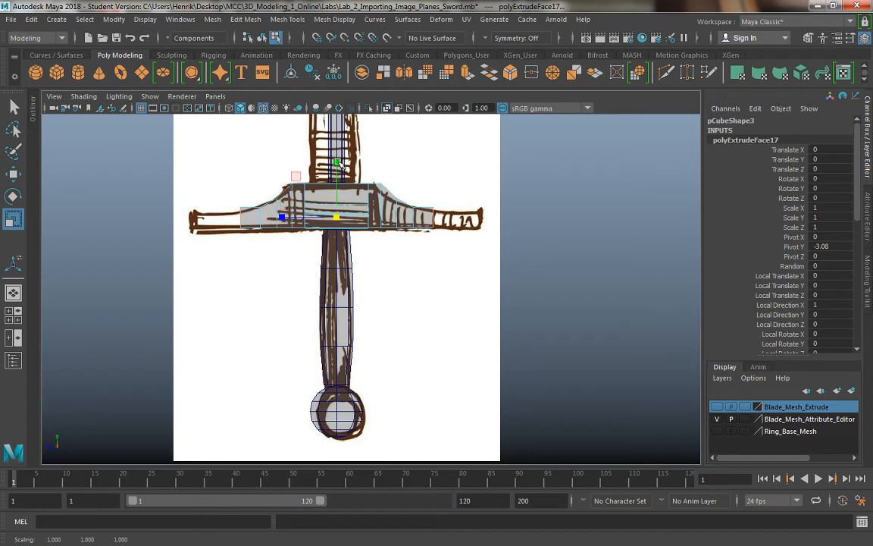
key(w)
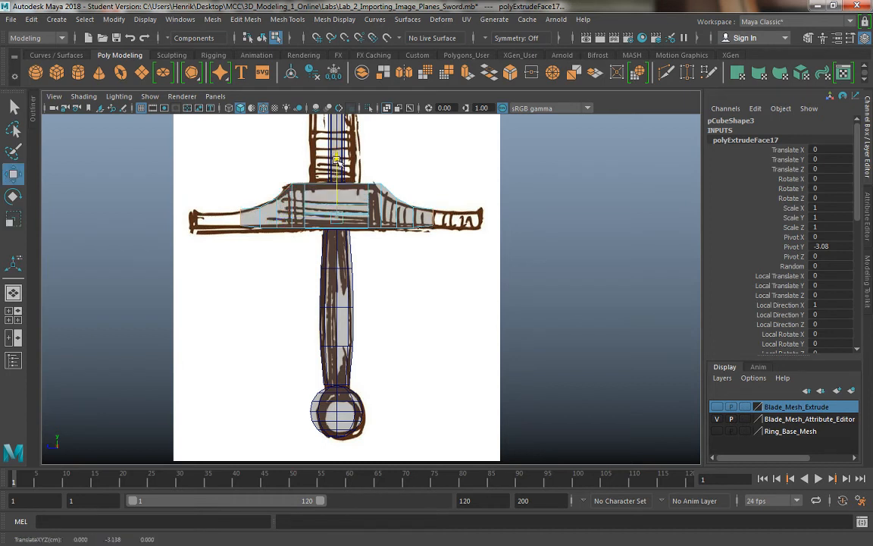
drag(337, 160, 339, 164)
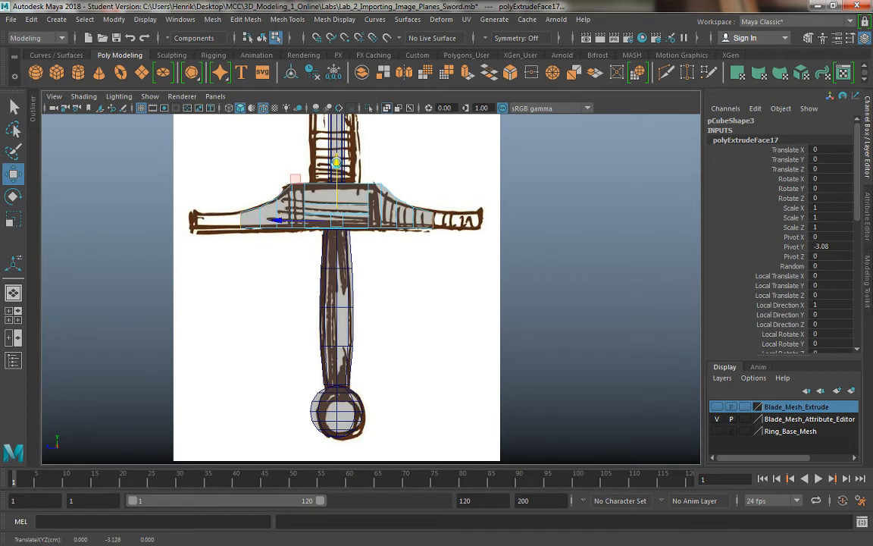
Extrude the front and back faces a fifth time and scale them along Z to the sketched crossguard tips.
key(ctrl+e)
key(w)
key(r)
drag(282, 220, 232, 220)
drag(232, 219, 235, 217)
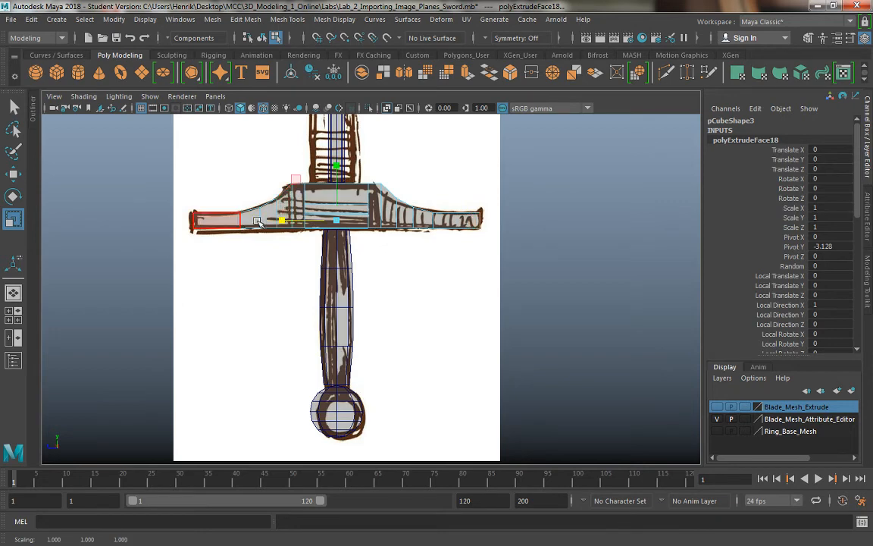
Inspect the four-armed crossguard in the perspective view and return from face selection to object mode.
key(space)
key(space)
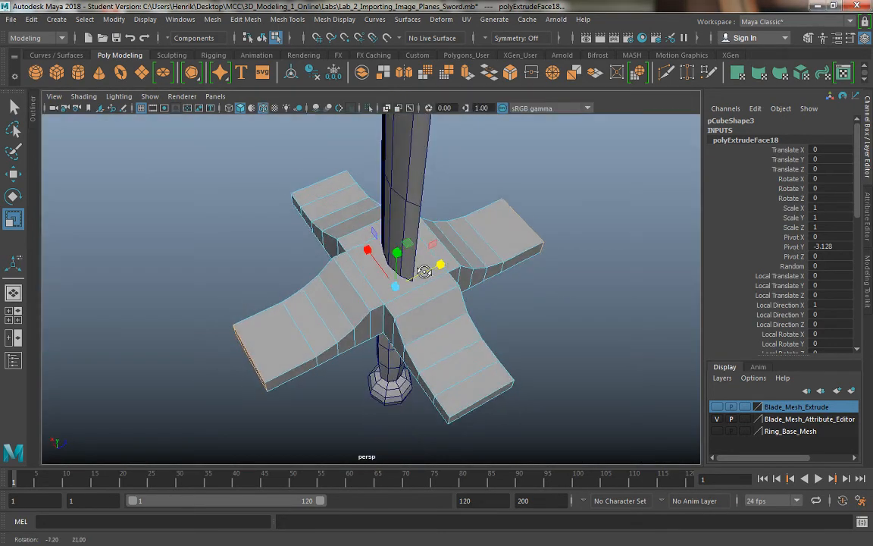
alt+drag(424, 273, 622, 258)
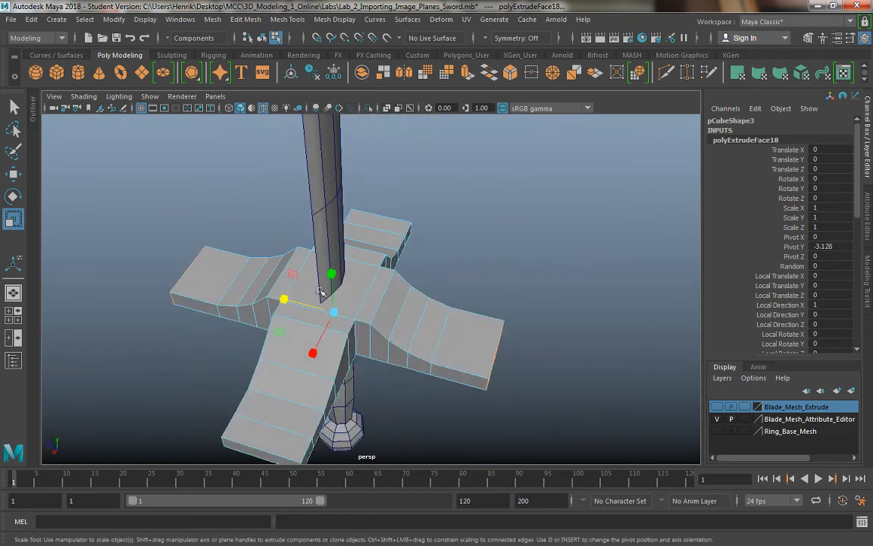
alt+drag(289, 274, 426, 334)
right_drag(473, 181, 530, 168)
alt+drag(581, 358, 363, 255)
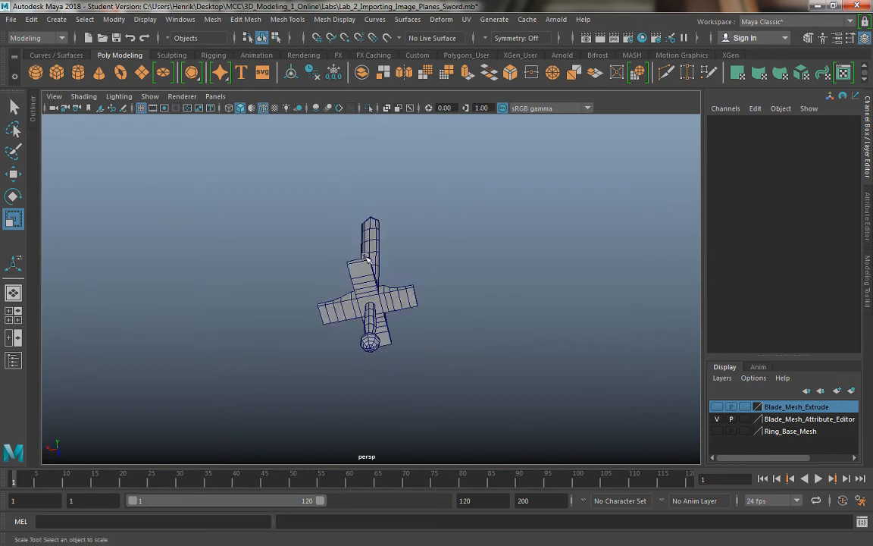
Select the pommel, crossguard and blade in turn to examine them as separate objects of the sword.
click(365, 322)
alt+drag(360, 343, 388, 424)
click(369, 370)
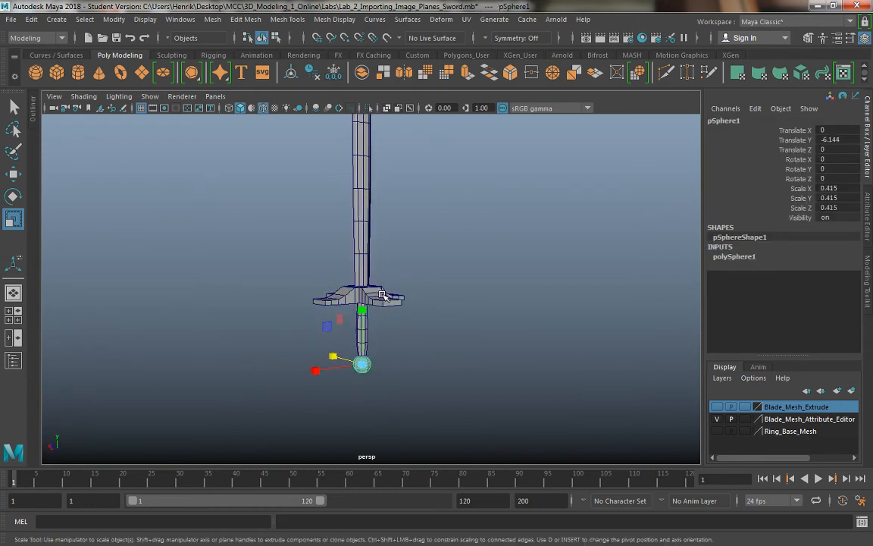
click(392, 305)
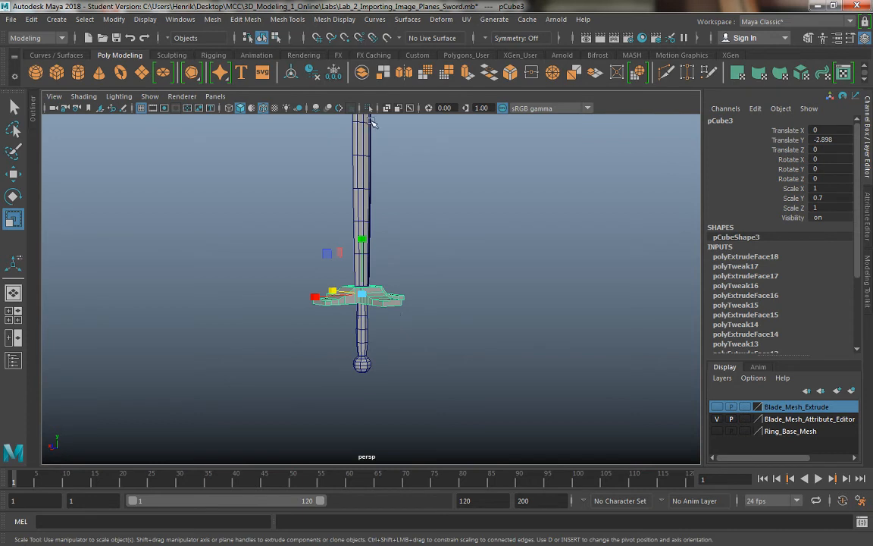
click(361, 148)
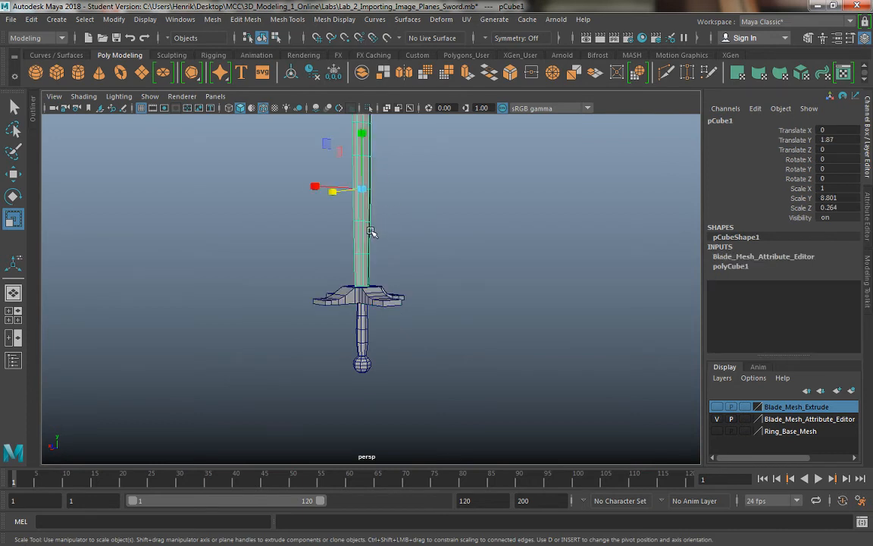
alt+drag(385, 226, 331, 235)
alt+middle_drag(356, 238, 365, 300)
alt+right_drag(365, 300, 391, 248)
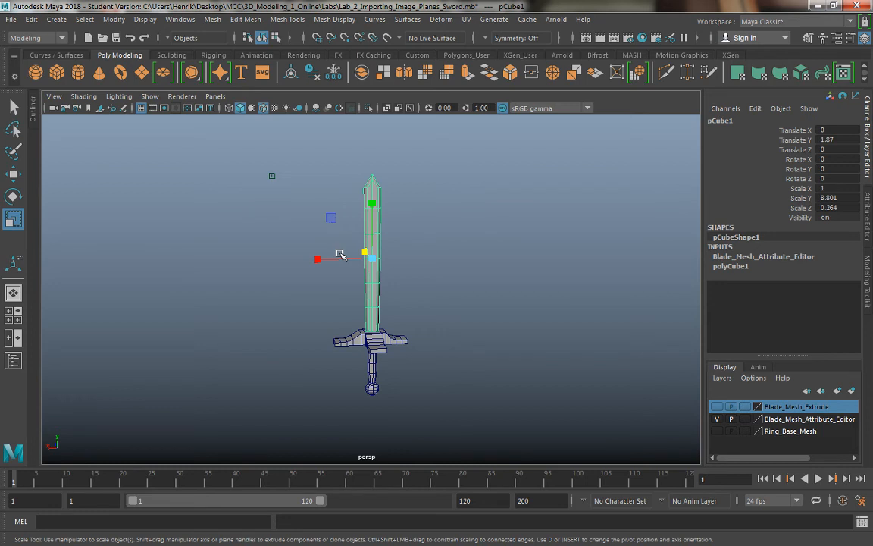
Clear the selection and examine the complete sword from several angles.
click(505, 269)
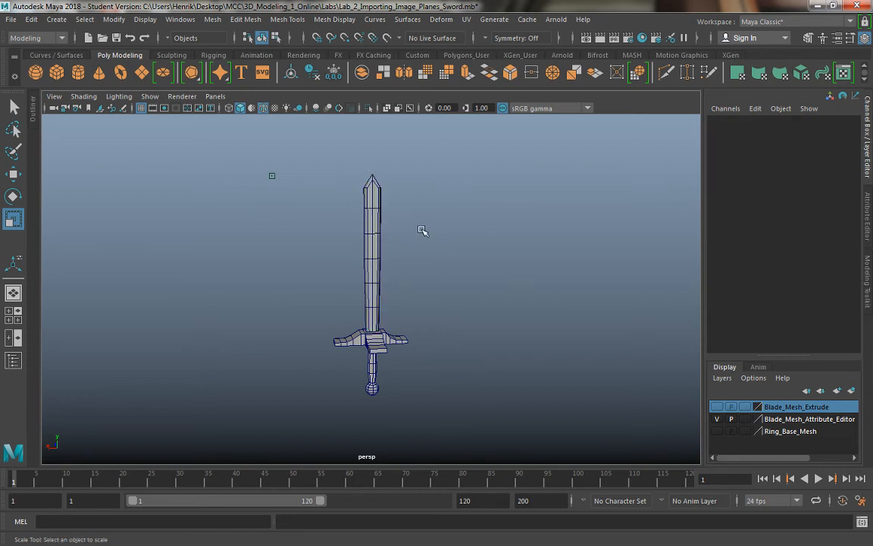
alt+drag(423, 230, 392, 208)
alt+right_drag(410, 240, 418, 260)
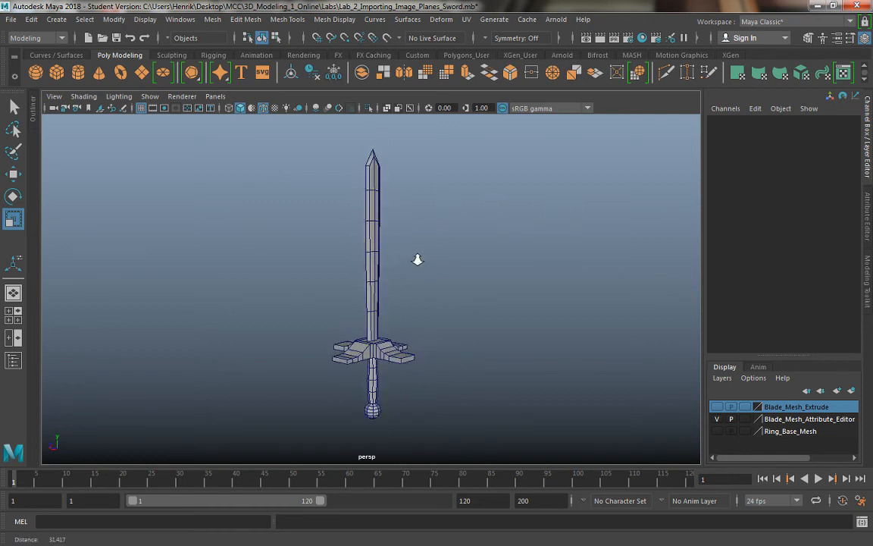
alt+drag(418, 260, 429, 316)
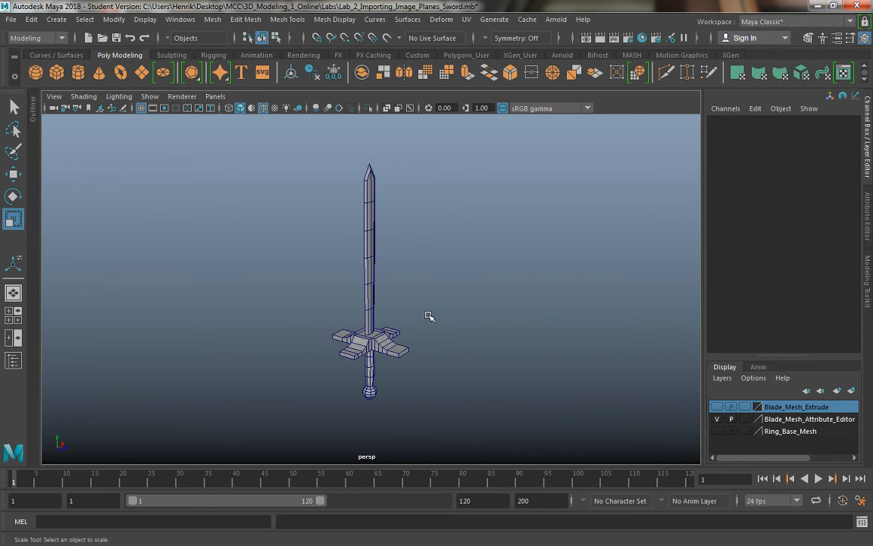
alt+drag(429, 316, 282, 321)
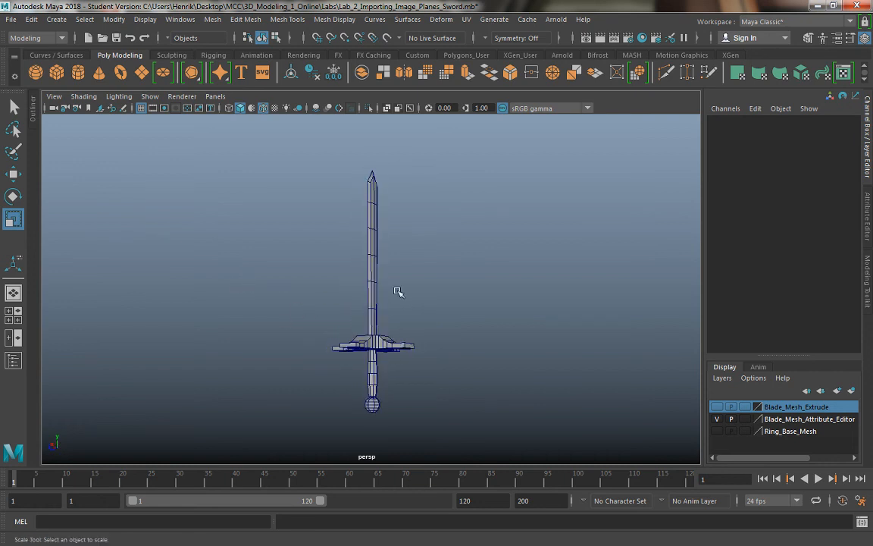
alt+drag(374, 282, 396, 329)
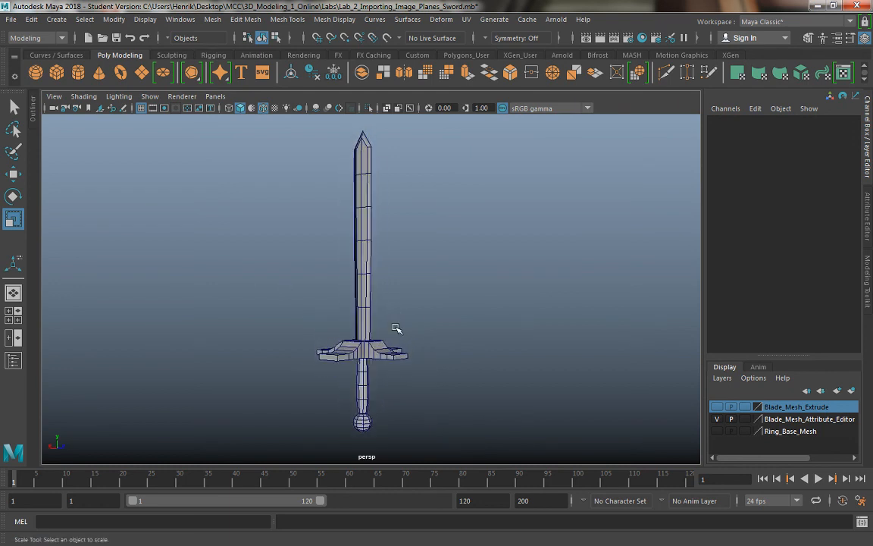